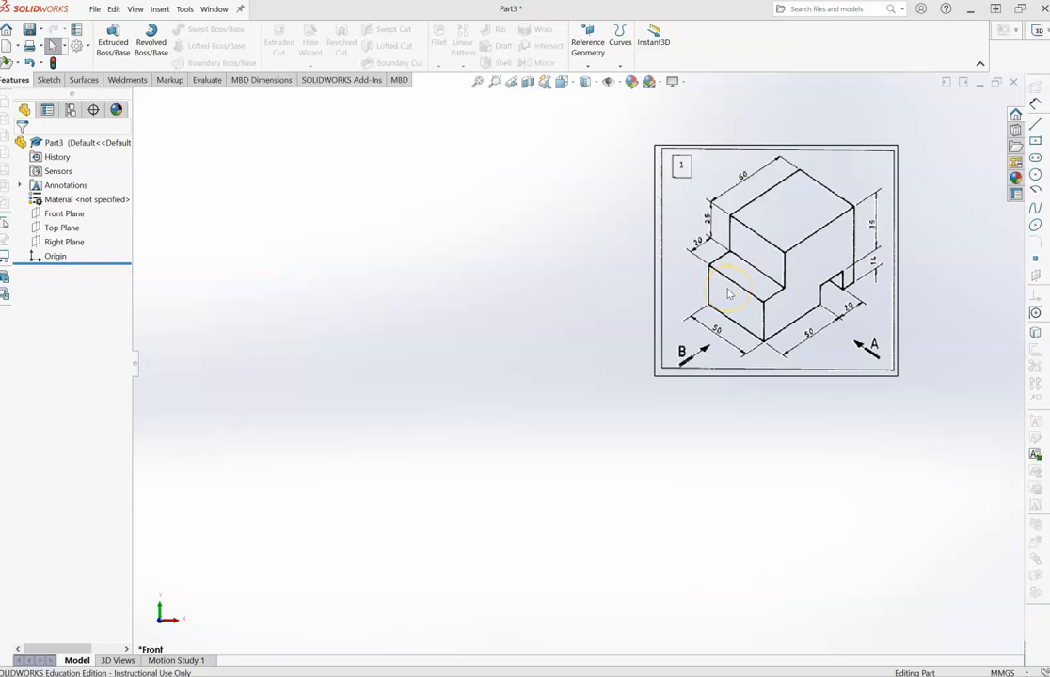
- Examine the reference isometric drawing's stepped side profile, base notch and dimensions
click(735, 288)
click(797, 245)
click(769, 250)
click(739, 237)
mouse_move(764, 340)
mouse_down()
mouse_move(791, 246)
mouse_move(849, 233)
mouse_move(853, 287)
mouse_move(842, 288)
mouse_move(842, 271)
mouse_move(818, 282)
mouse_move(817, 303)
mouse_move(765, 337)
mouse_up()
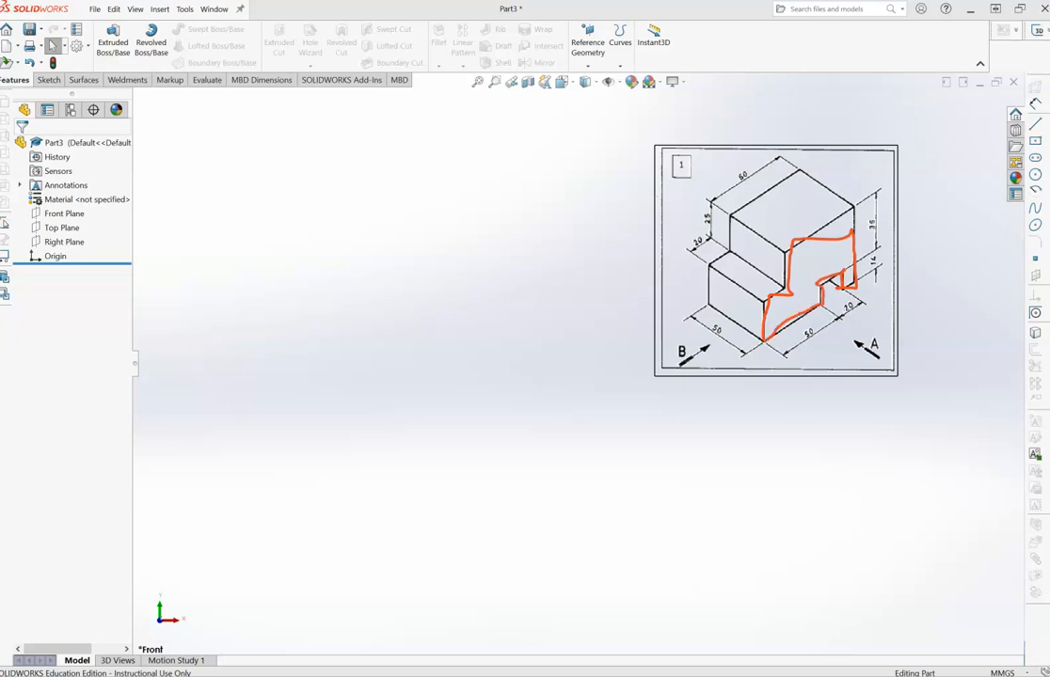
mouse_move(768, 203)
mouse_down()
mouse_move(798, 227)
mouse_move(769, 200)
mouse_move(781, 202)
mouse_up()
key(ctrl+z)
key(ctrl+z)
key(ctrl+z)
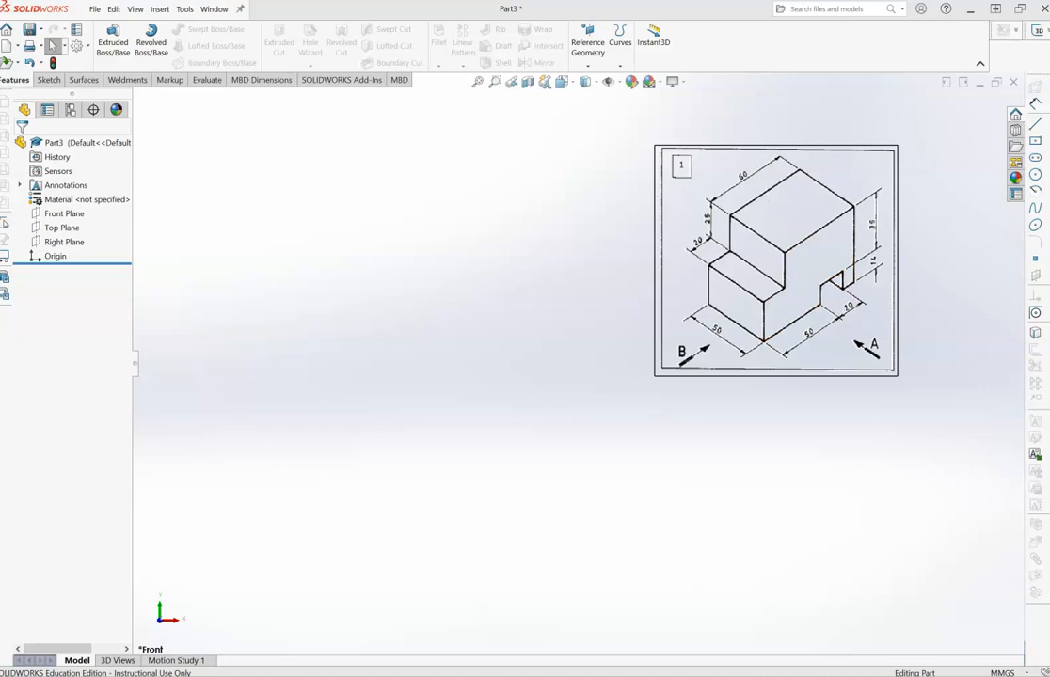
mouse_move(761, 259)
mouse_down()
mouse_move(766, 338)
mouse_move(849, 287)
mouse_move(864, 211)
mouse_move(756, 266)
mouse_up()
mouse_move(791, 221)
mouse_down()
mouse_move(769, 210)
mouse_move(788, 199)
mouse_up()
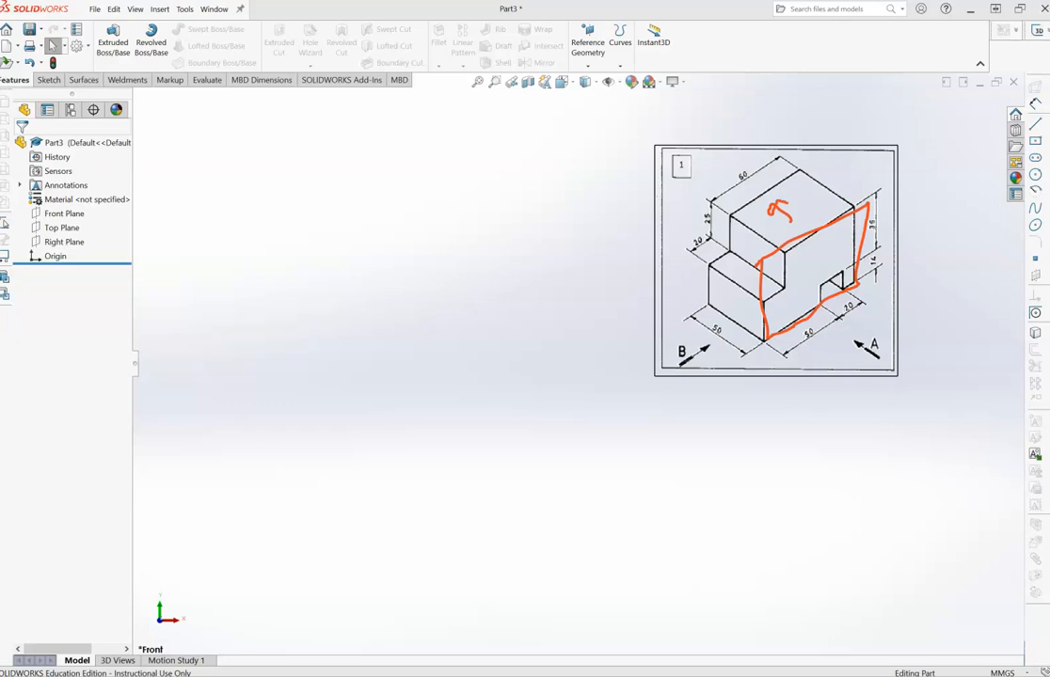
mouse_move(784, 248)
mouse_down()
mouse_move(785, 286)
mouse_move(747, 301)
mouse_up()
mouse_move(820, 309)
mouse_down()
mouse_move(819, 283)
mouse_move(845, 288)
mouse_up()
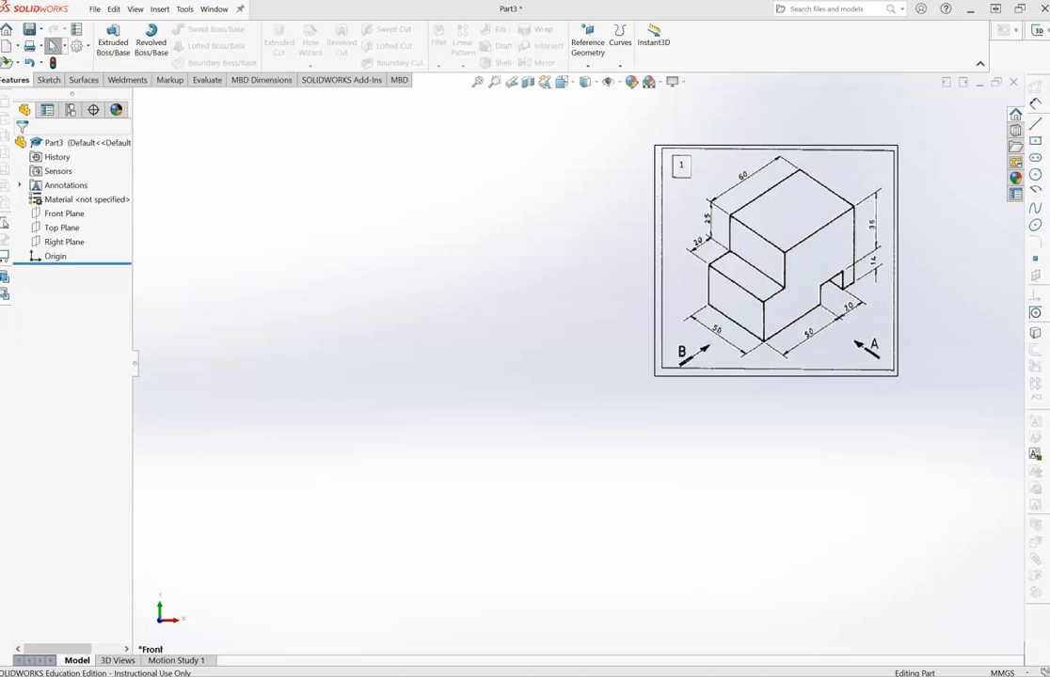
- Start a new sketch on the Front Plane with the Line tool
click(64, 214)
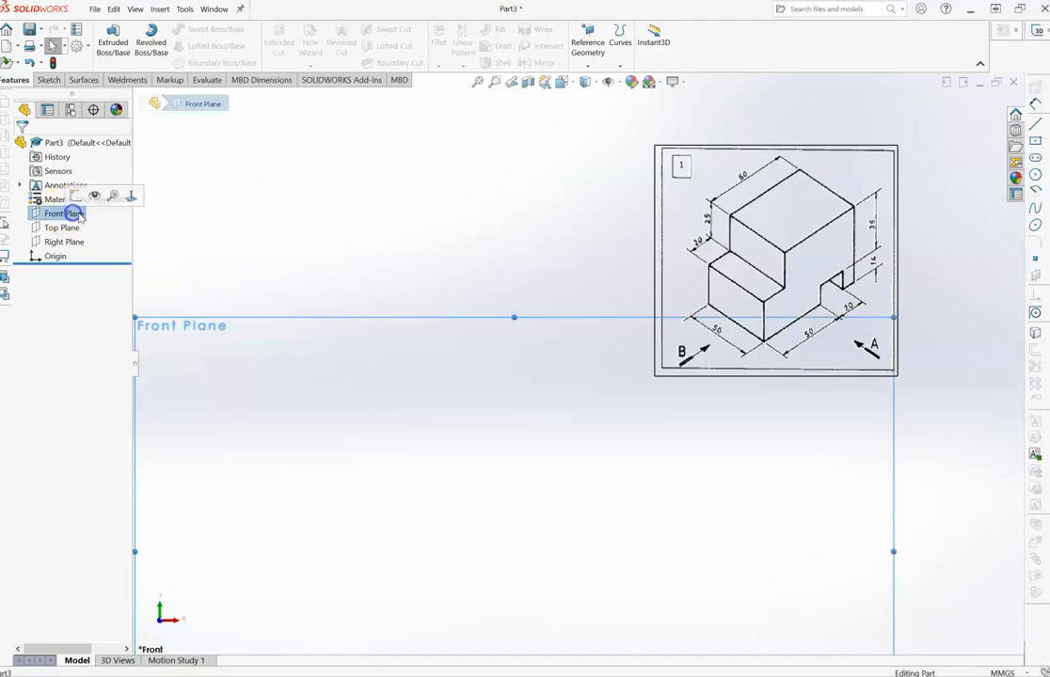
click(405, 234)
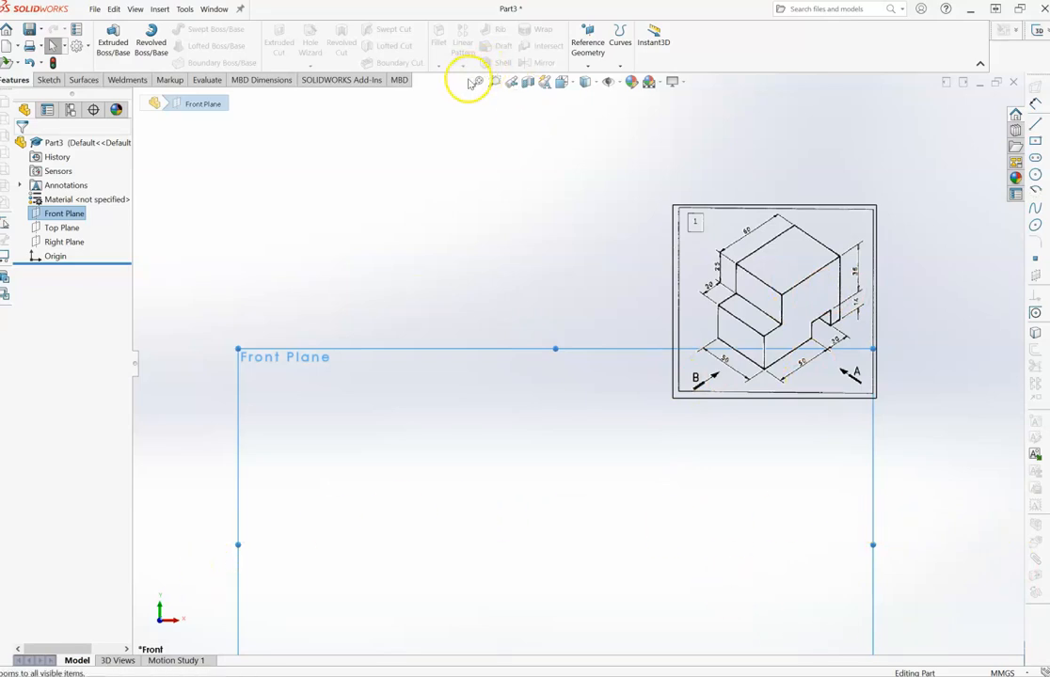
click(55, 81)
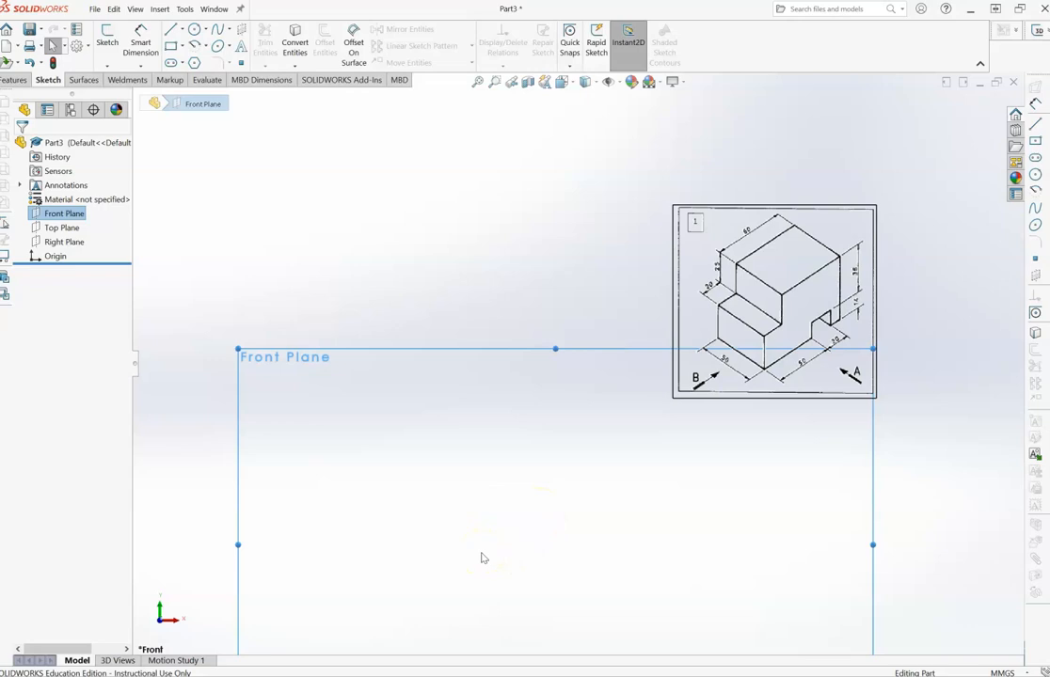
click(492, 565)
click(509, 607)
scroll(511, 607, down, 2)
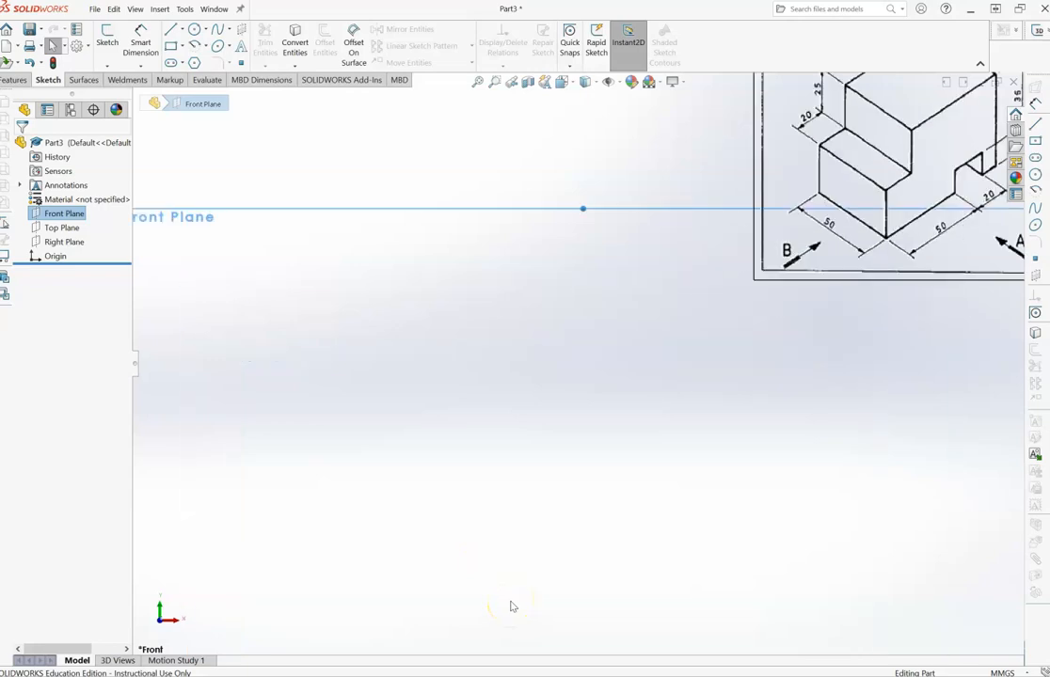
key(f)
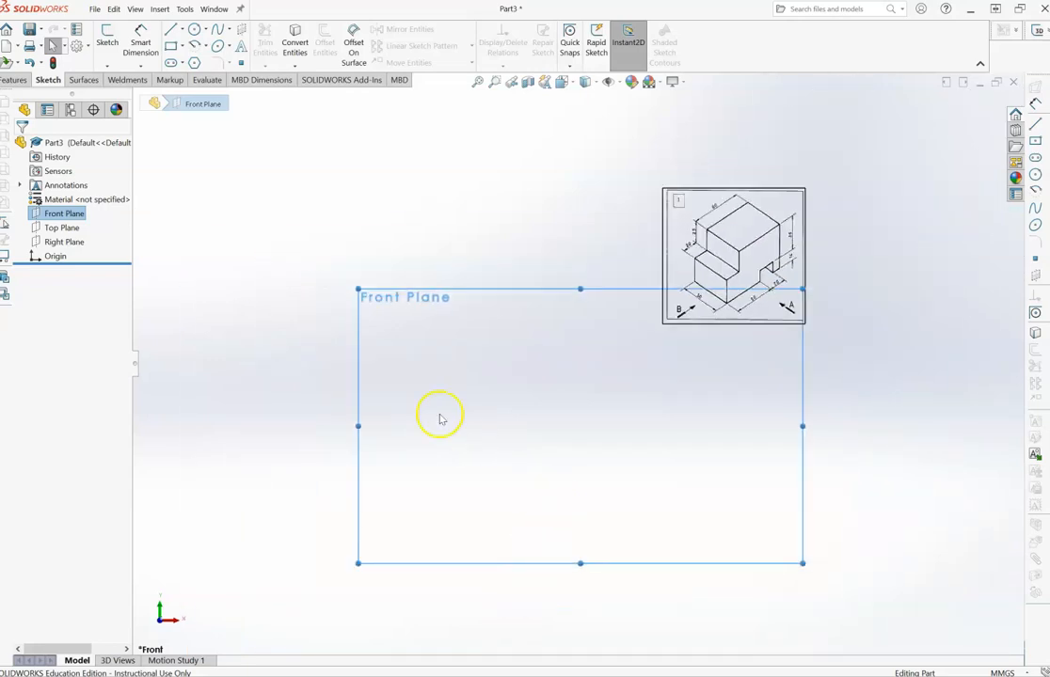
click(173, 30)
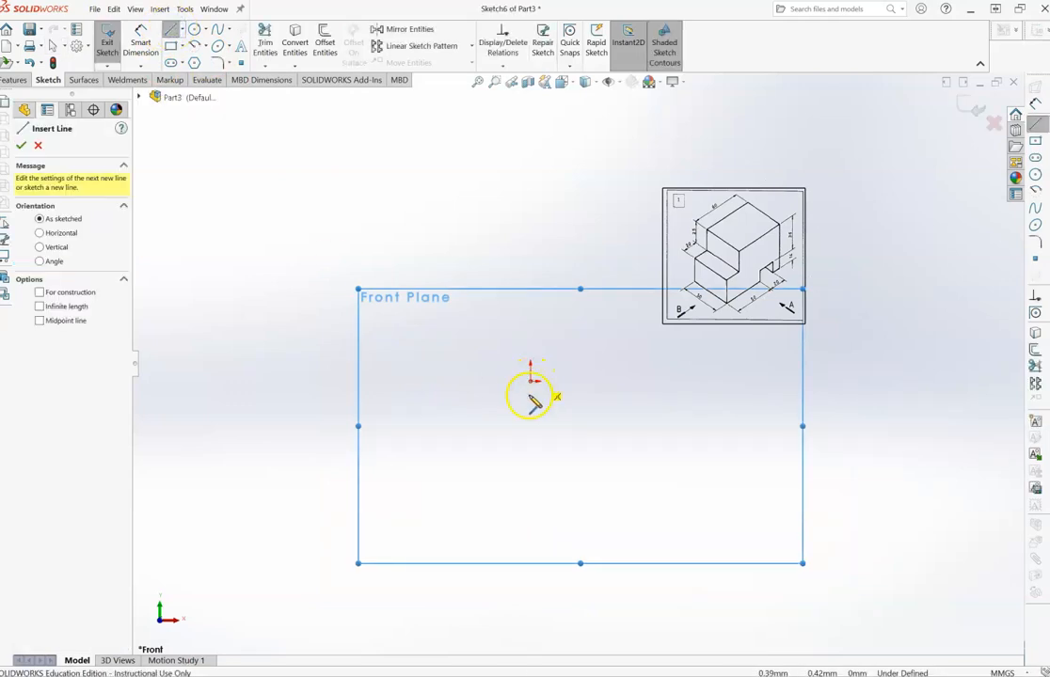
- Sketch a three-sided base notch below the origin, vertically aligned with it, about 14 mm high and 20 mm wide
click(531, 473)
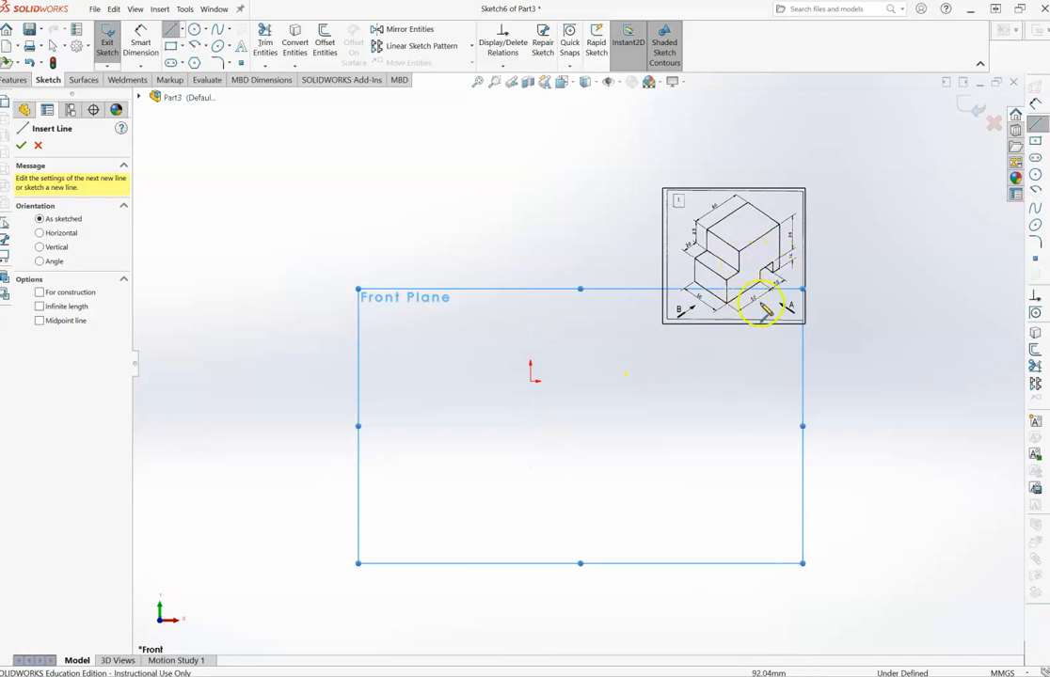
click(530, 381)
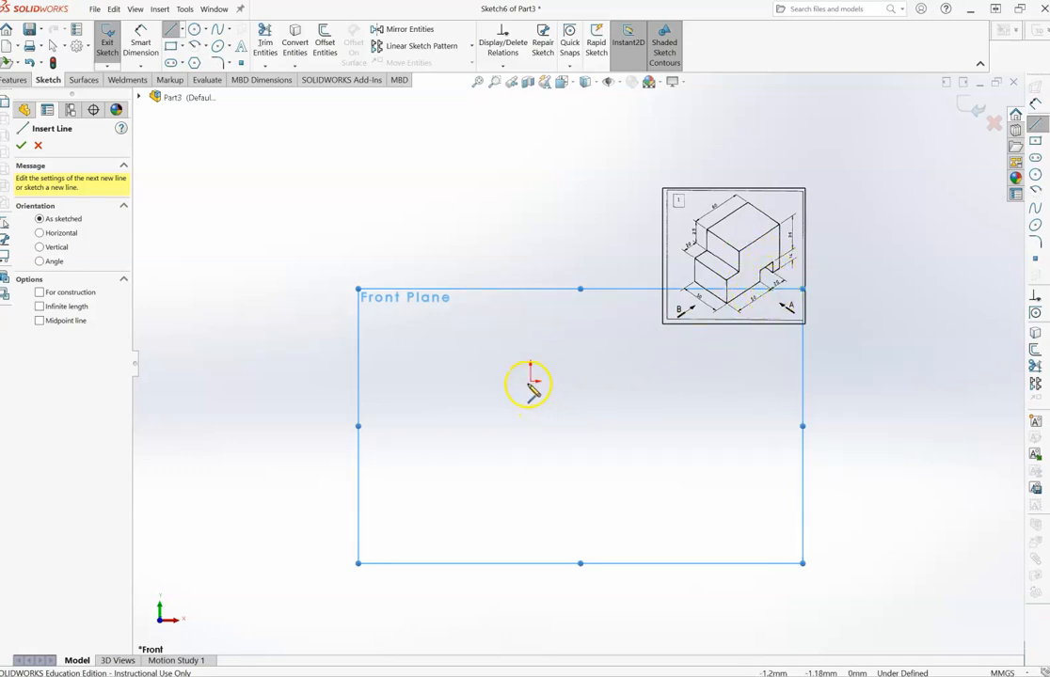
click(531, 448)
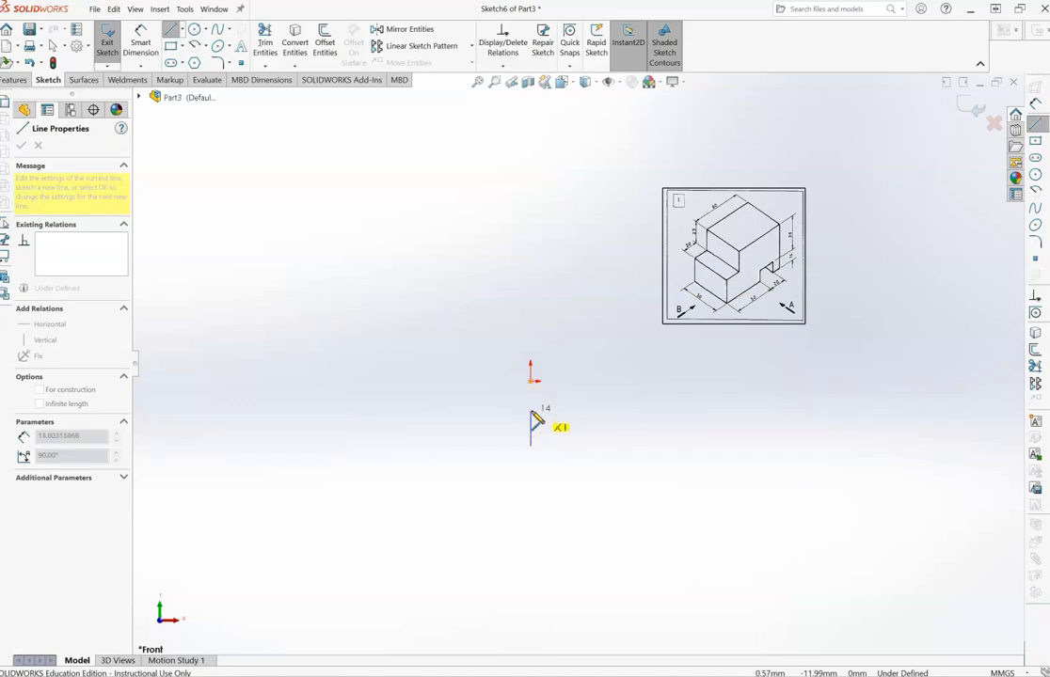
click(531, 412)
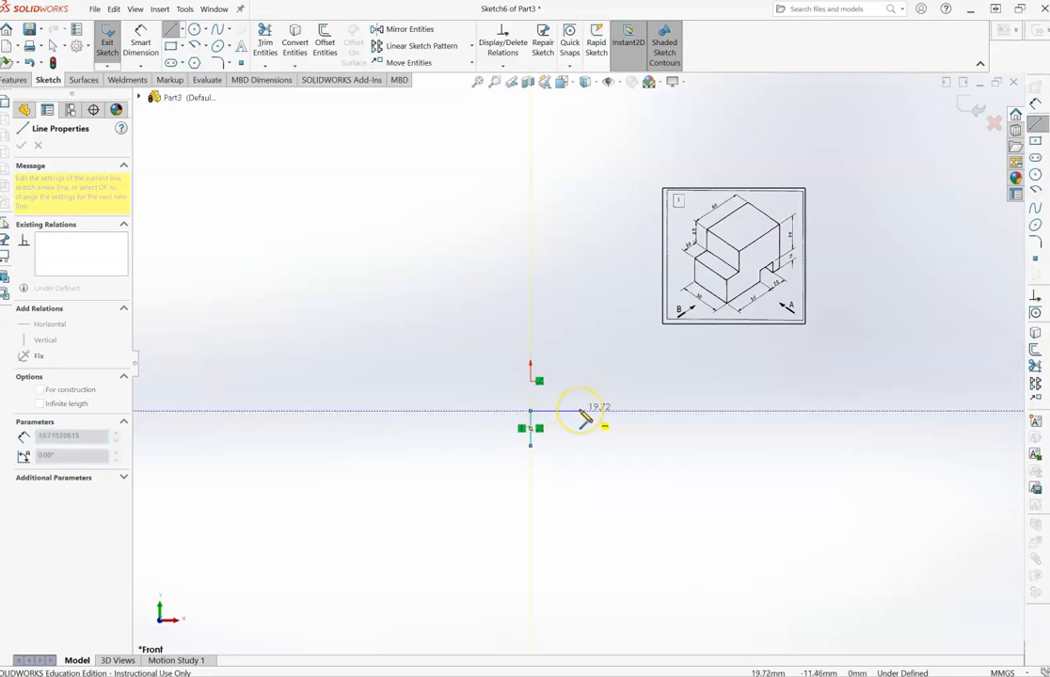
click(581, 411)
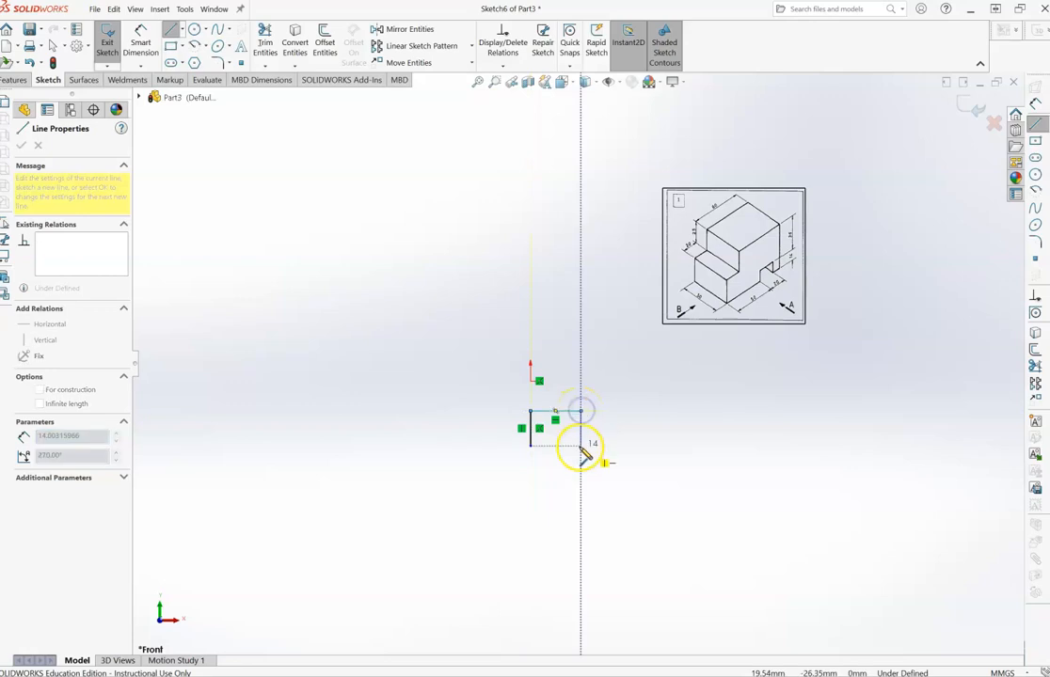
double_click(580, 447)
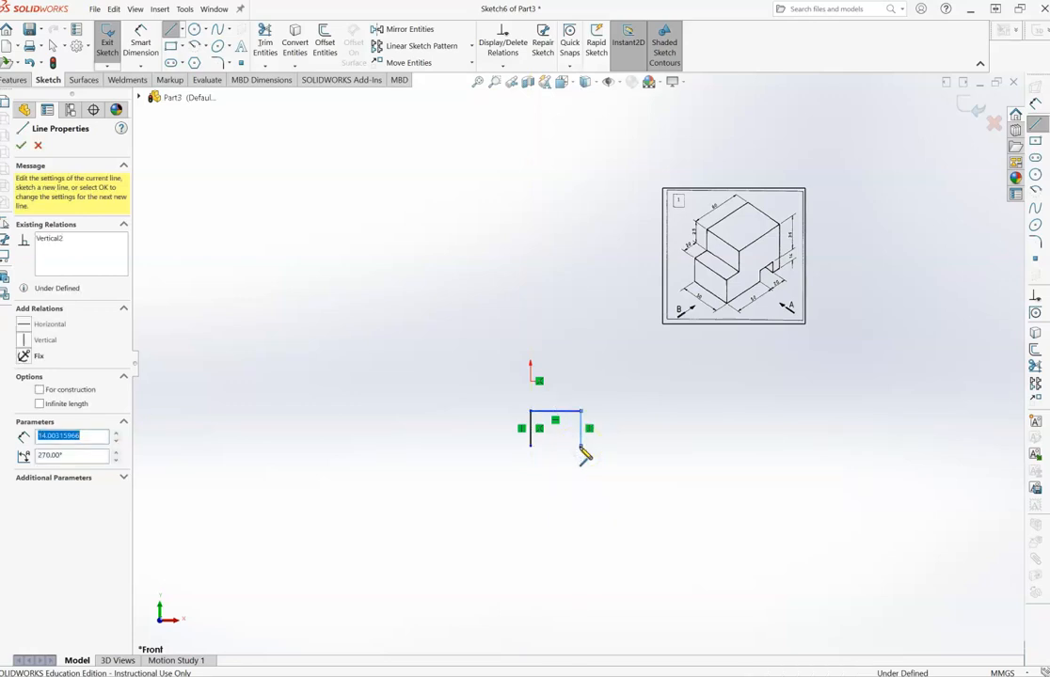
- Continue the profile from the notch's open end with a short foot, a vertical side about 50 mm high and a top edge about 60 mm long
click(601, 444)
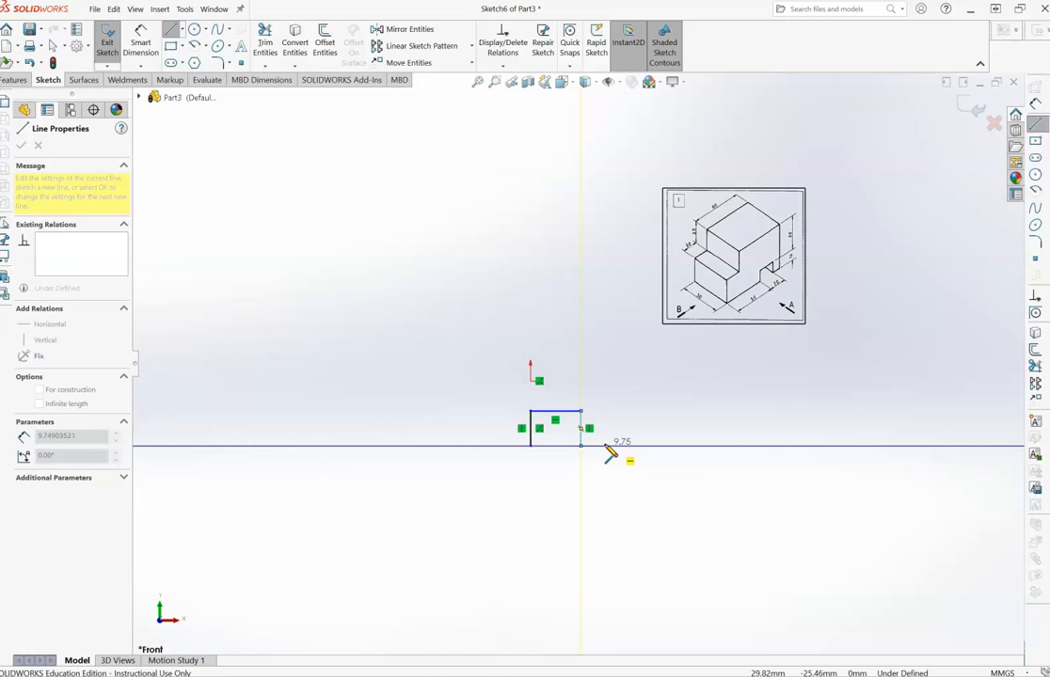
click(609, 447)
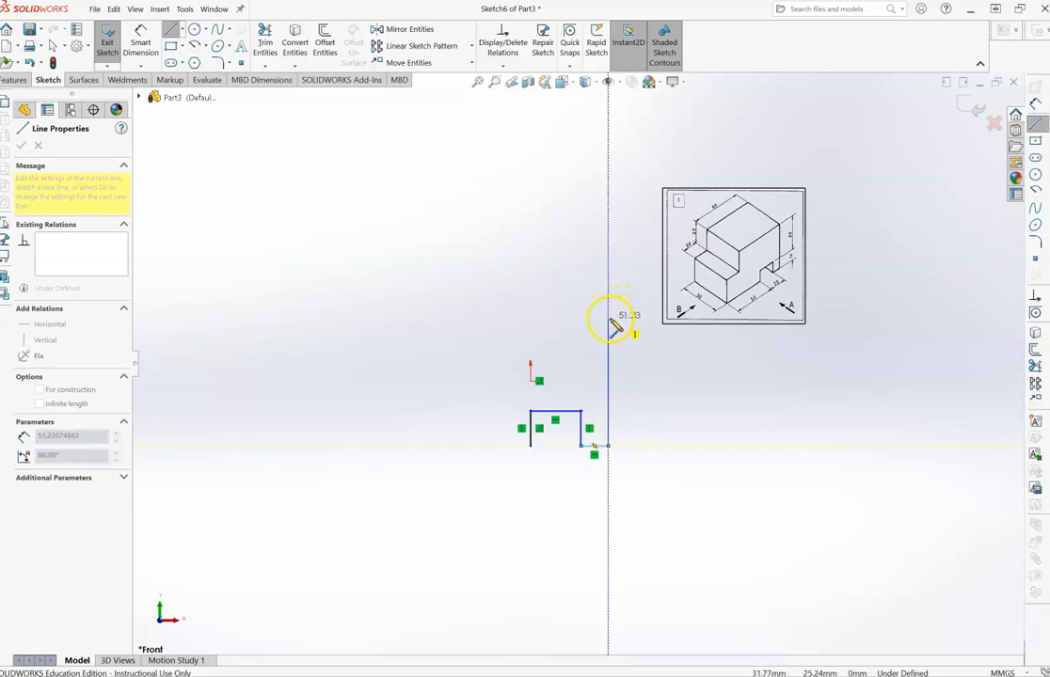
click(609, 321)
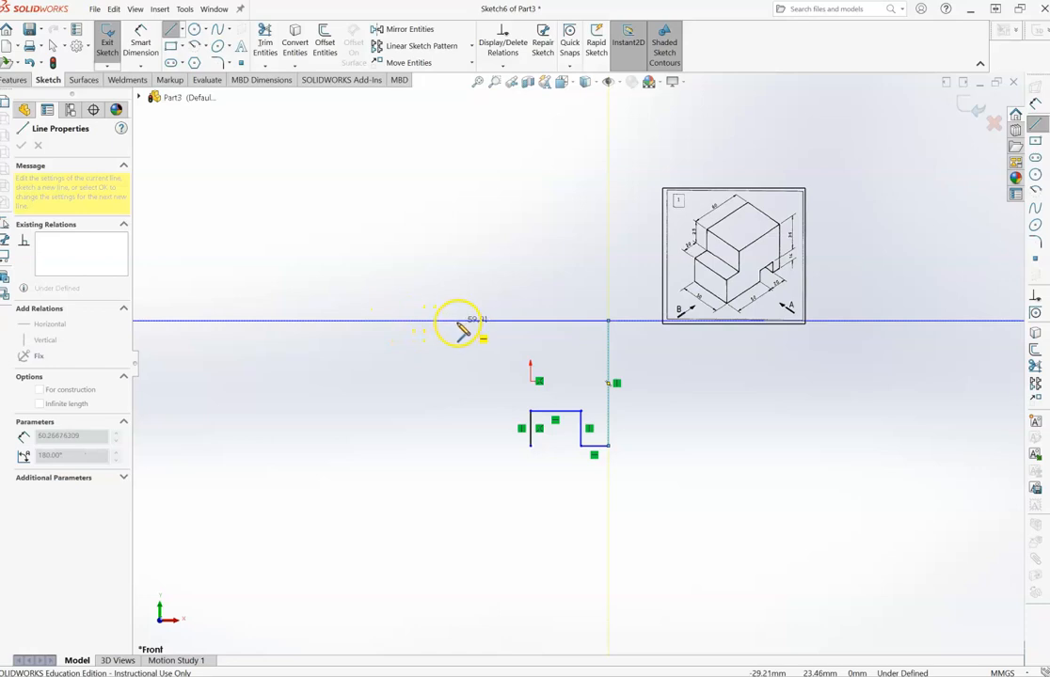
click(457, 321)
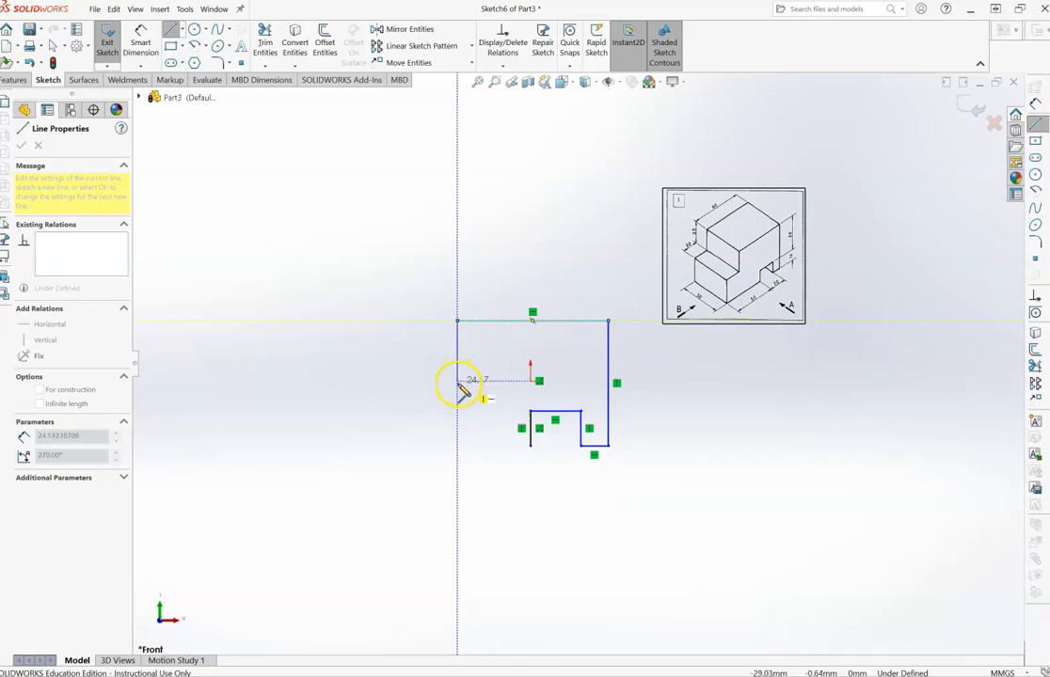
- Close the profile with a step about 25 mm down and 21 mm outward, a 25 mm side and a base about 50 mm long
click(457, 383)
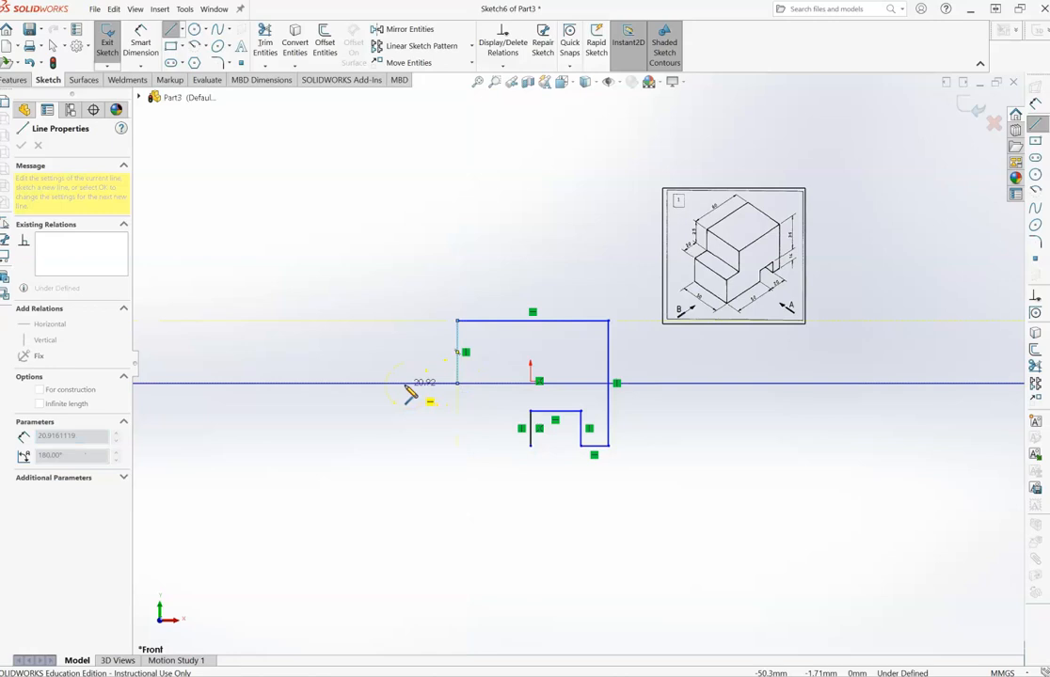
click(406, 383)
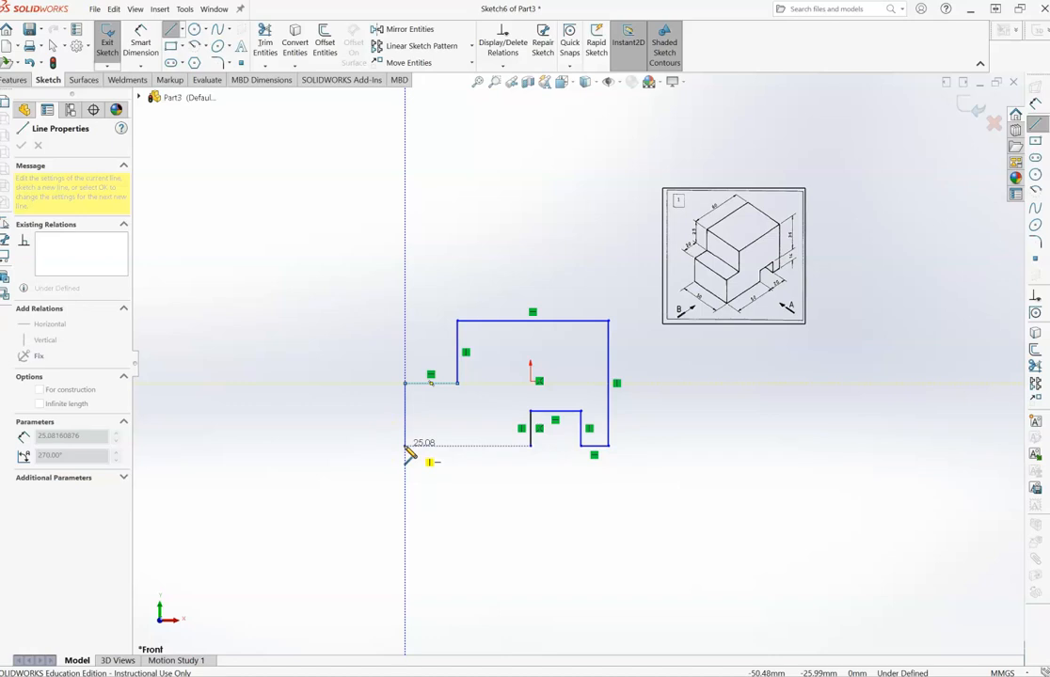
click(405, 446)
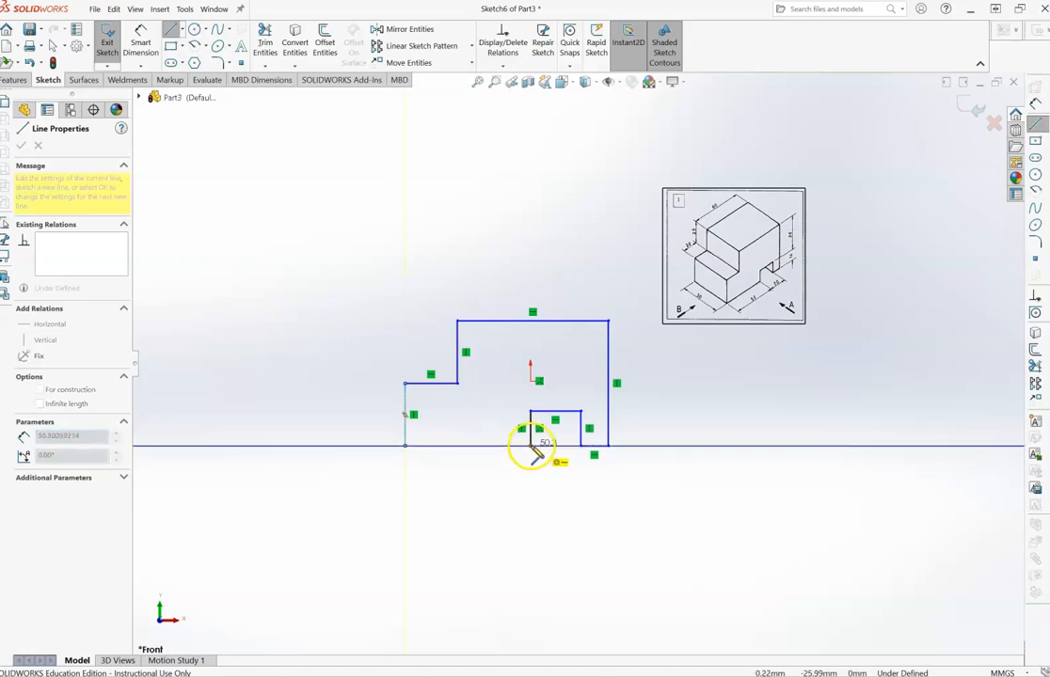
click(530, 446)
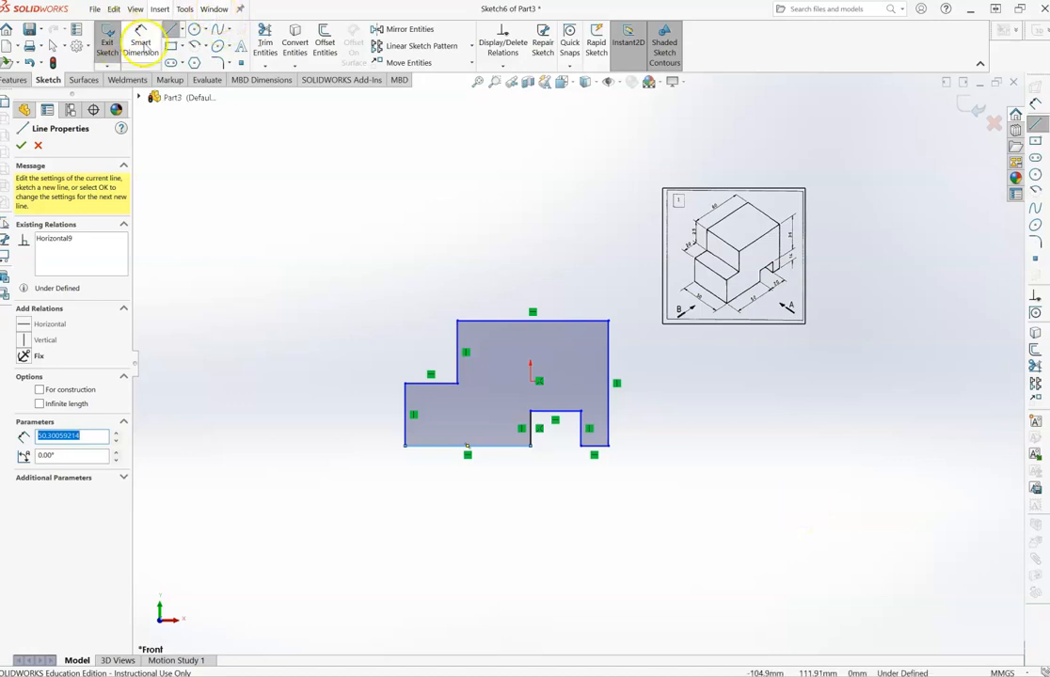
- Dimension the profile's top edge at 60 mm
click(141, 42)
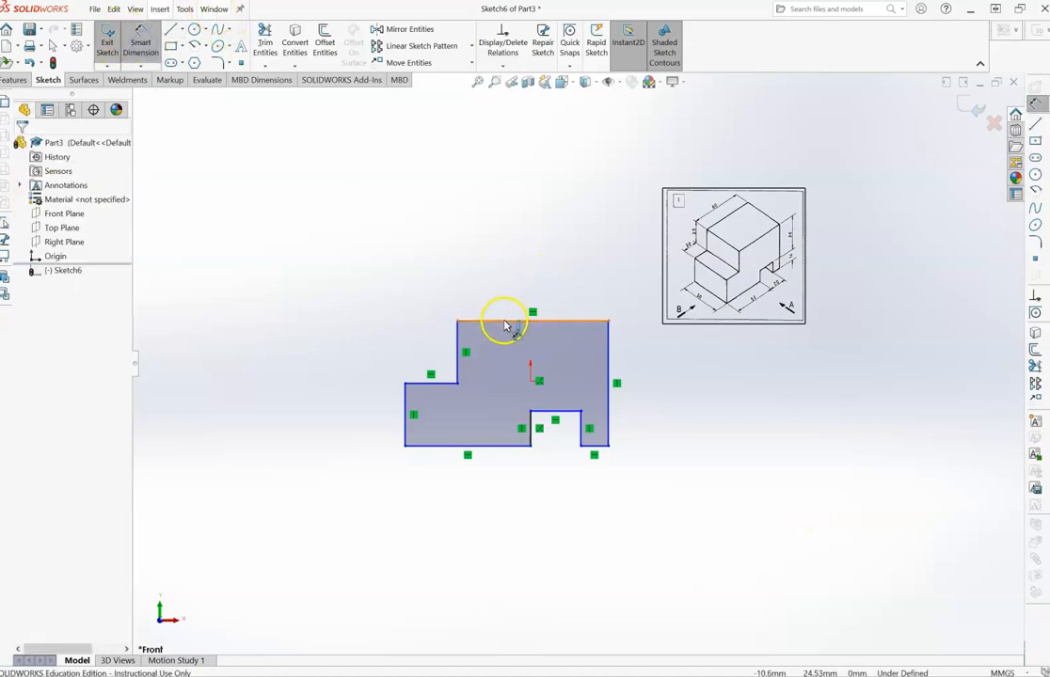
click(503, 320)
click(507, 237)
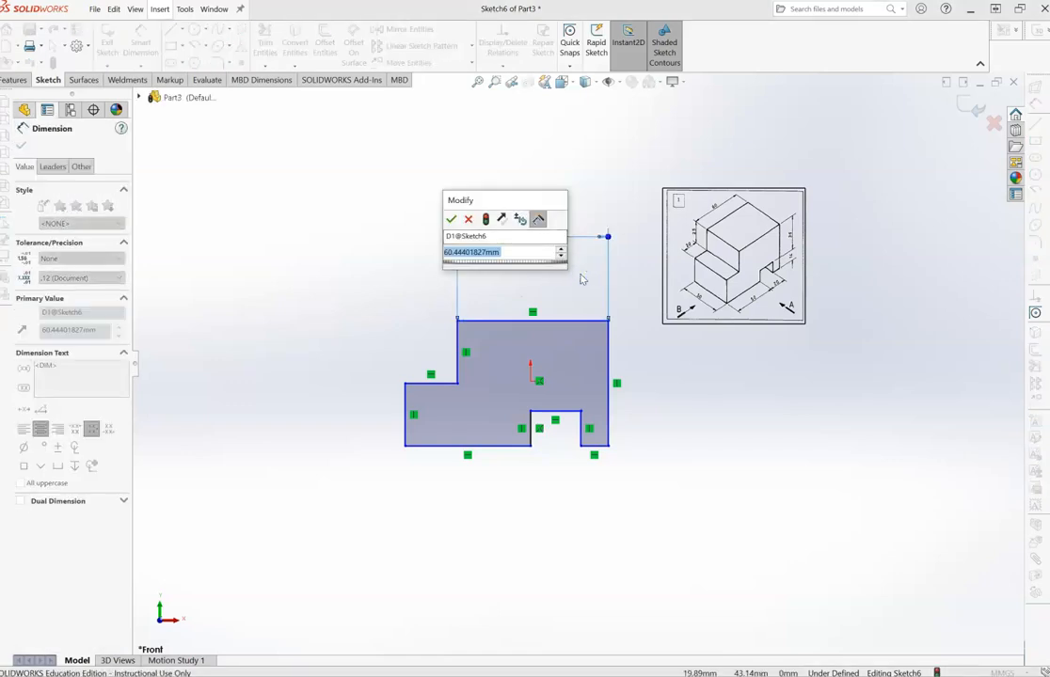
text(6)
key(Return)
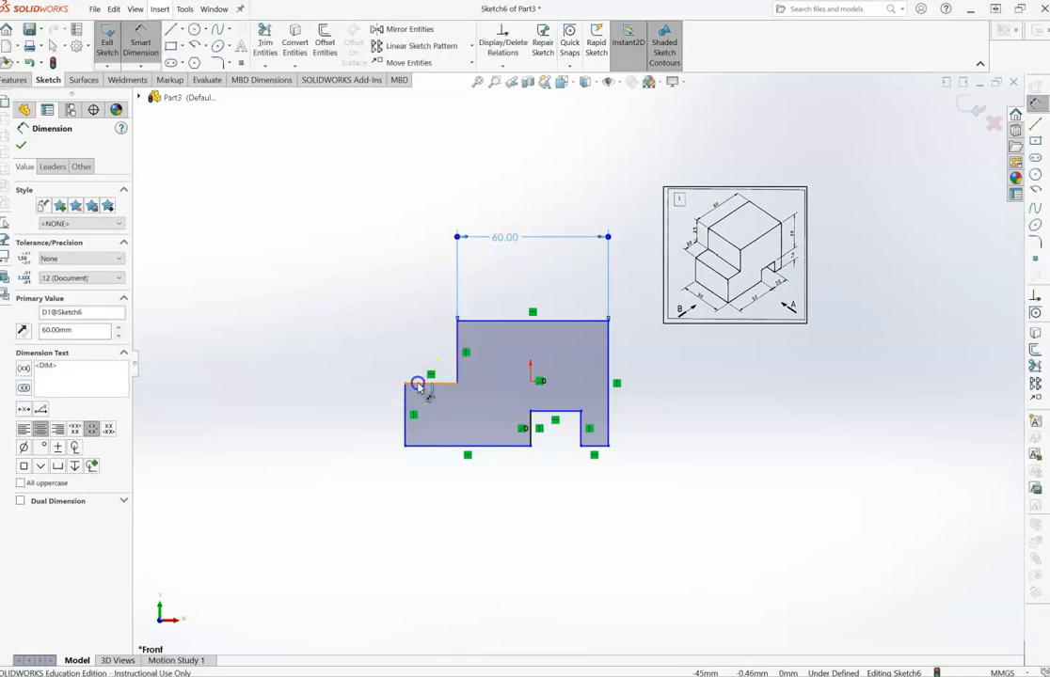
- Dimension the step's horizontal edge at 20 mm and the vertical edge above it at 25 mm
click(418, 387)
click(417, 274)
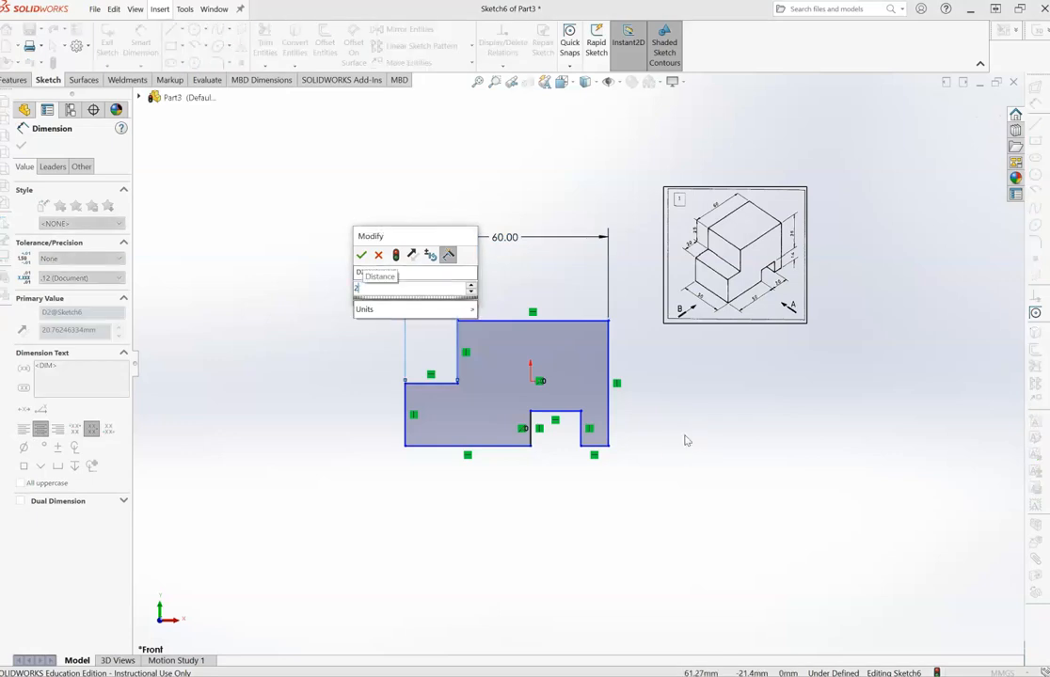
text(20)
key(Return)
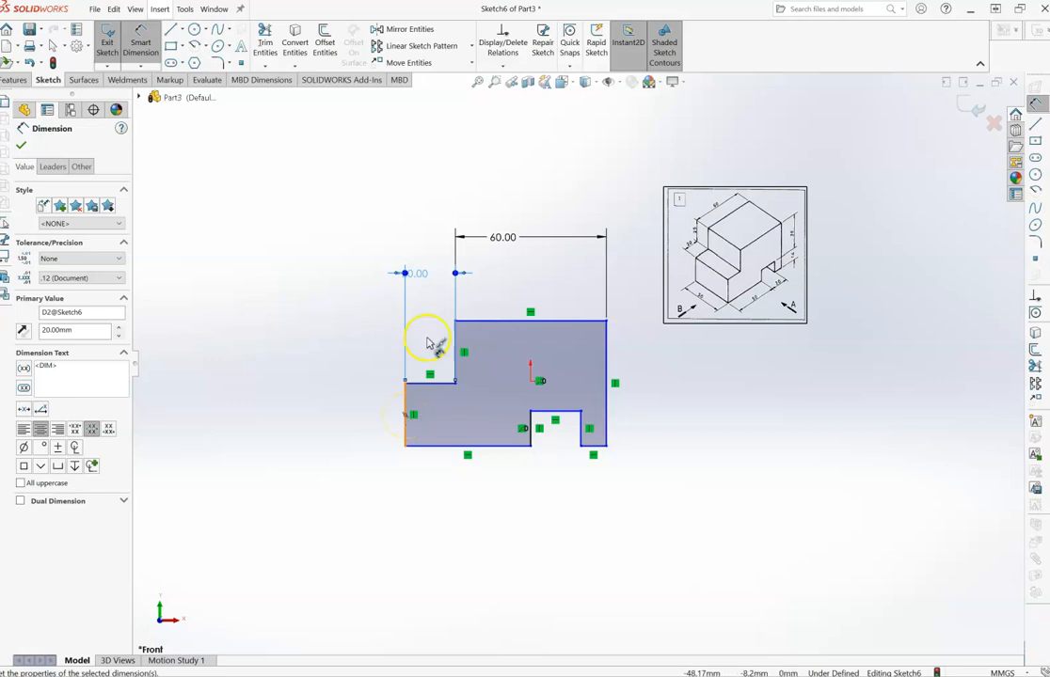
click(459, 348)
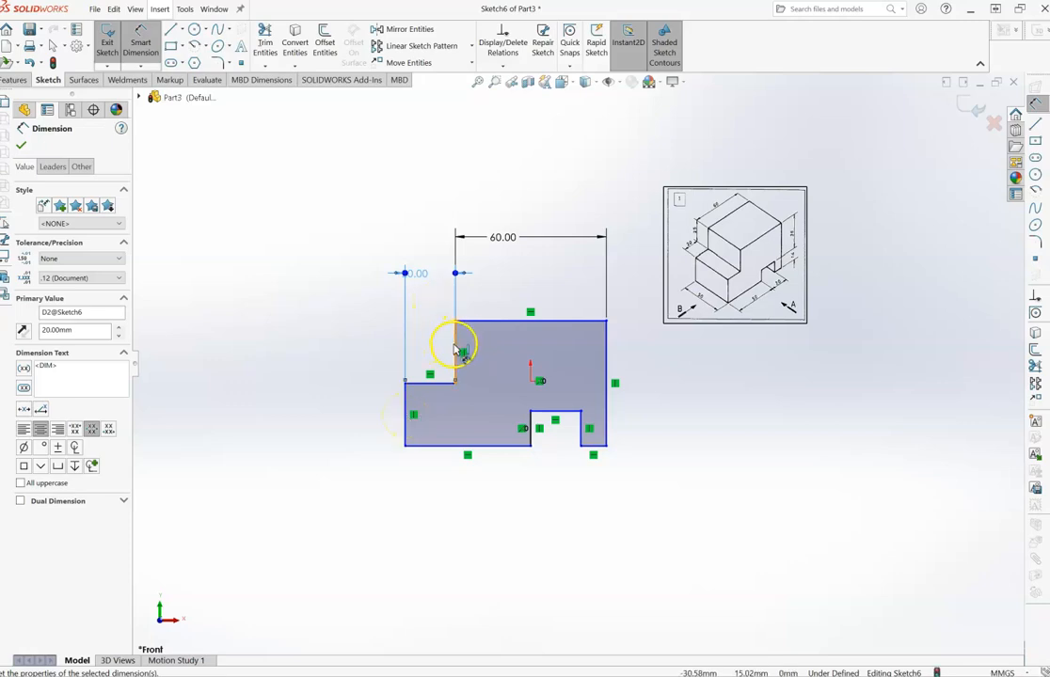
click(343, 345)
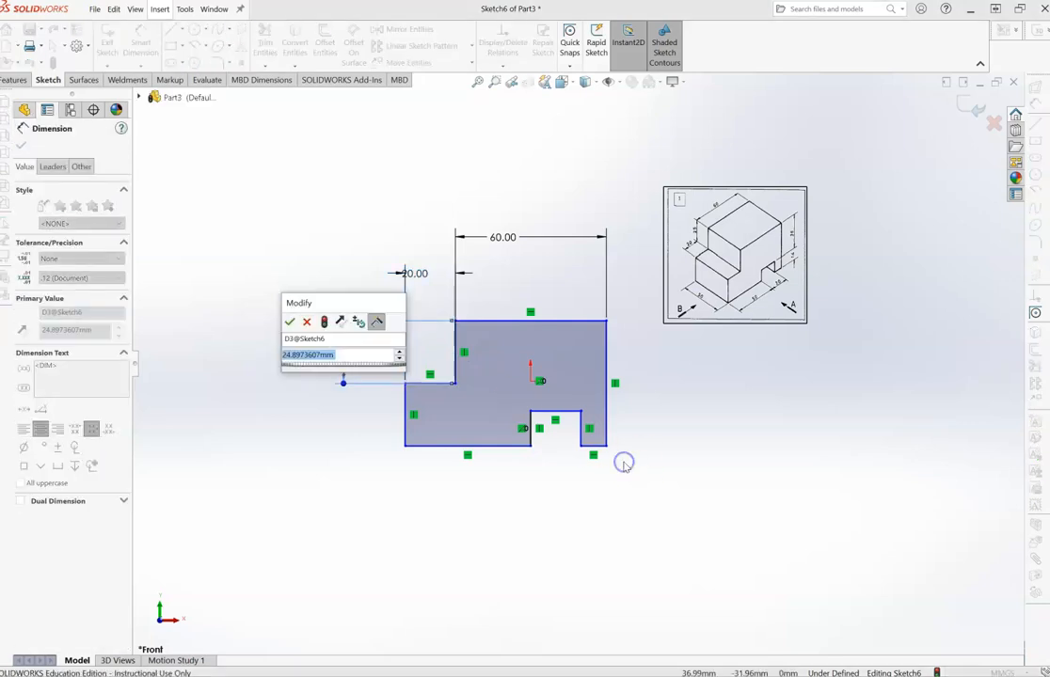
text(25)
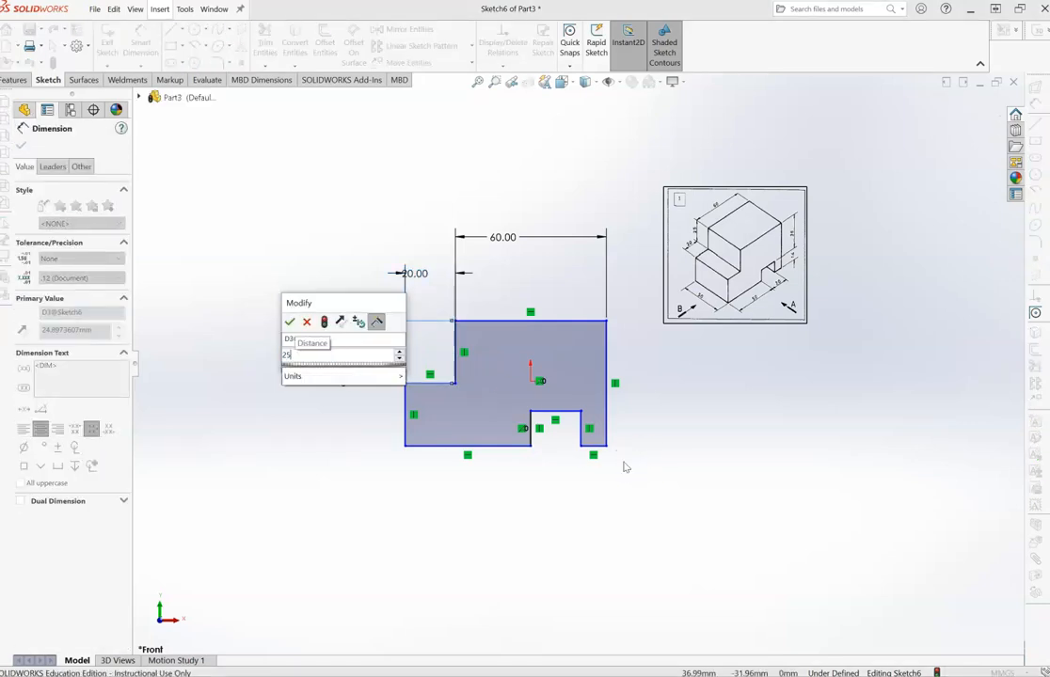
key(Return)
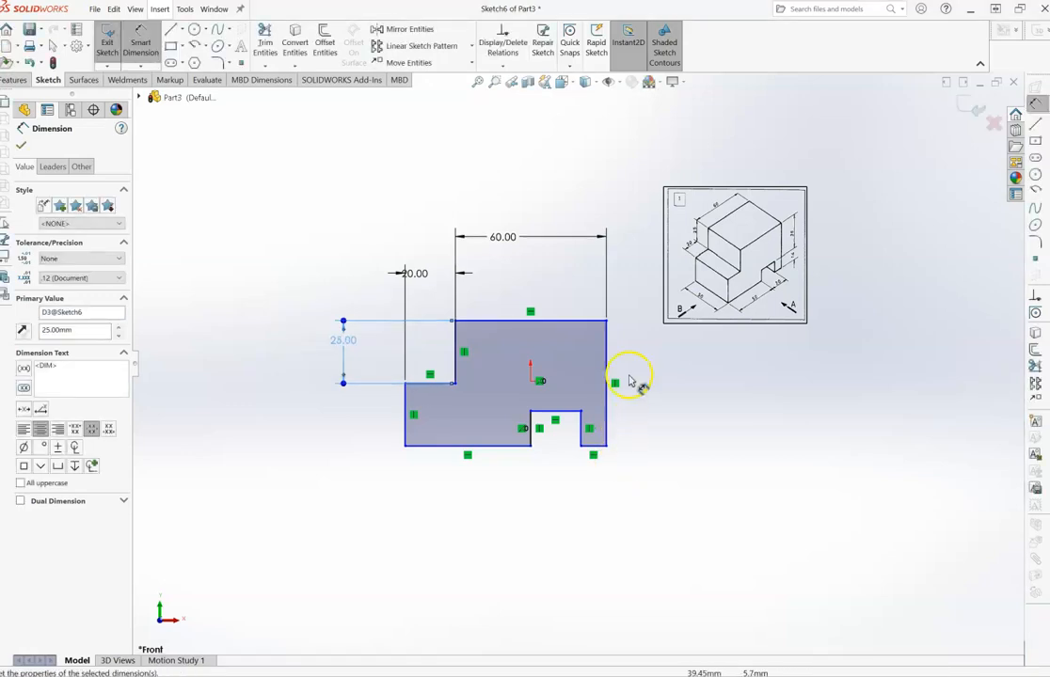
- Dimension the profile's full-height vertical side at 50 mm and the long base edge beside the notch at 50 mm
click(607, 365)
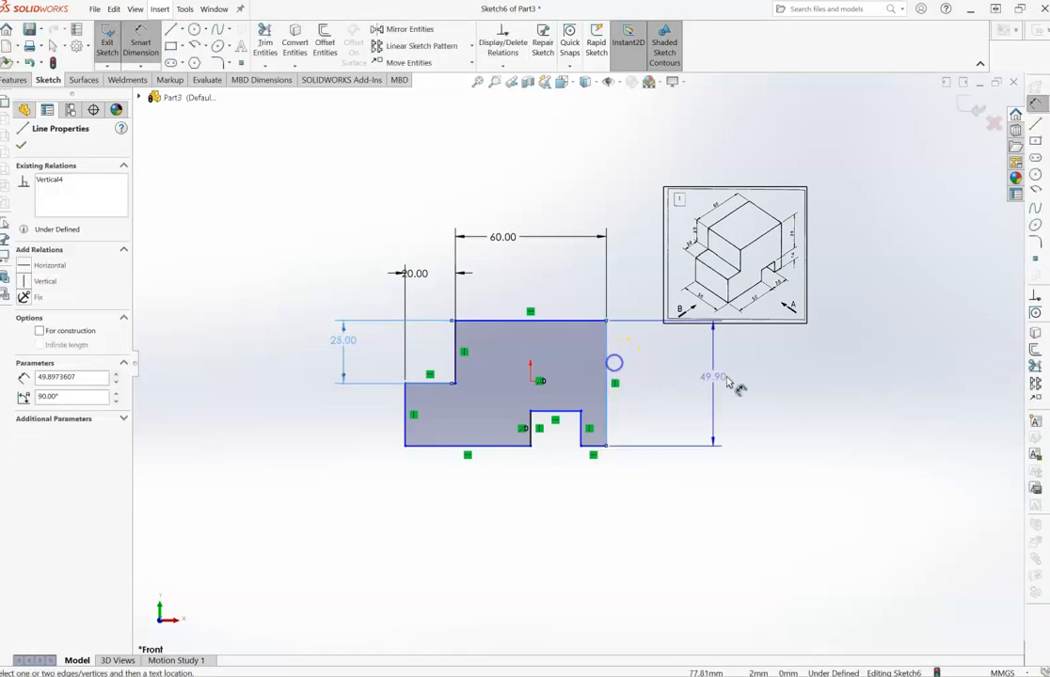
click(729, 381)
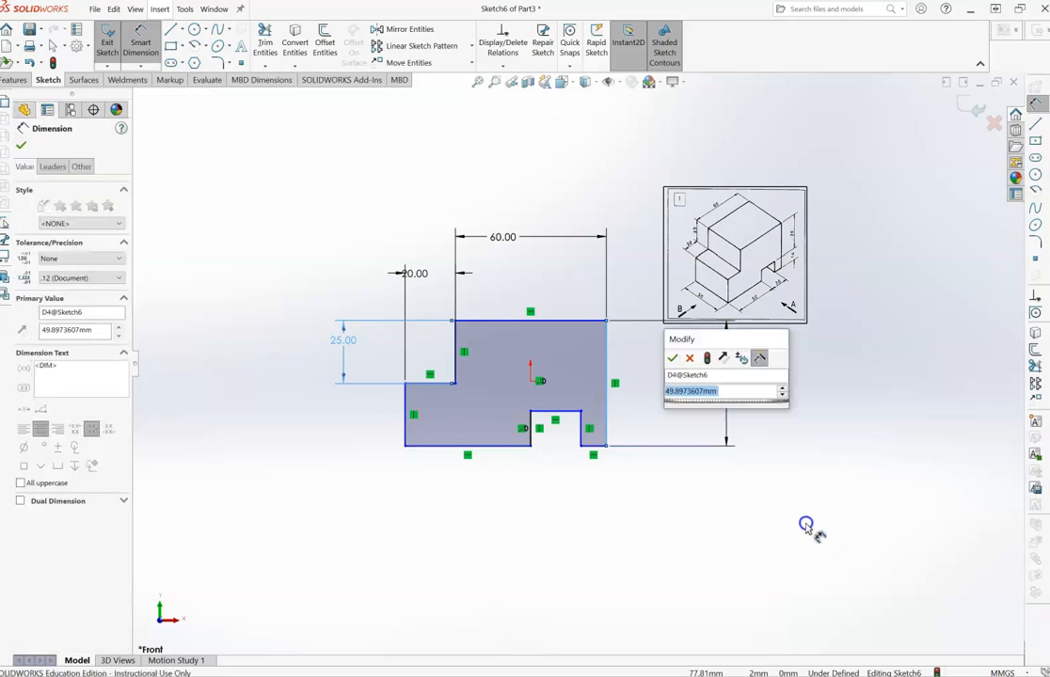
text(50)
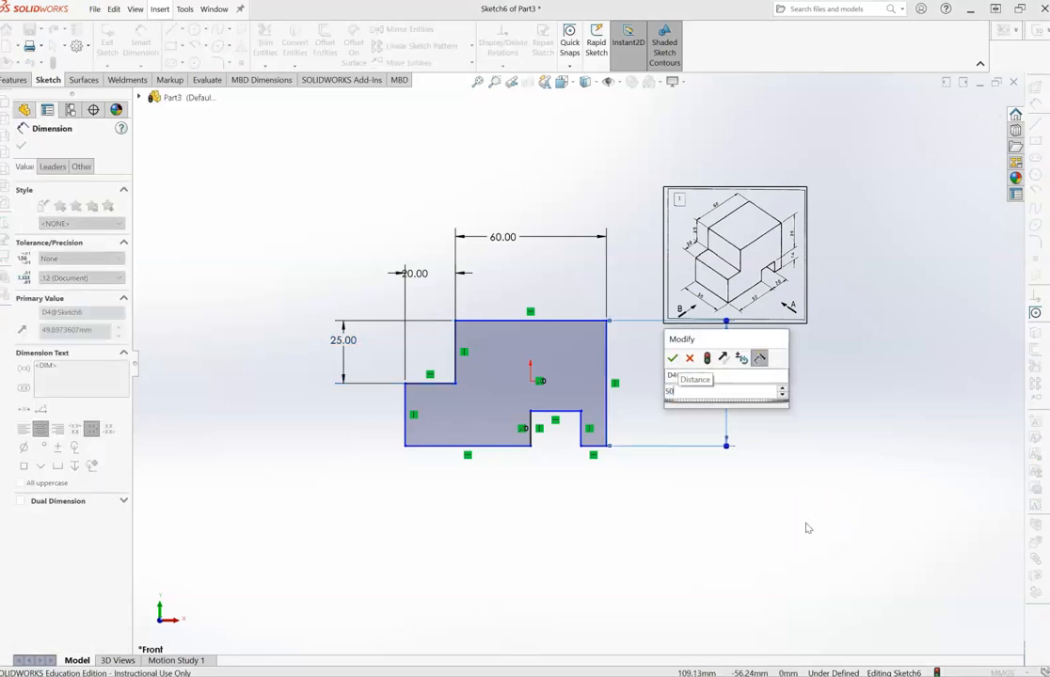
key(Return)
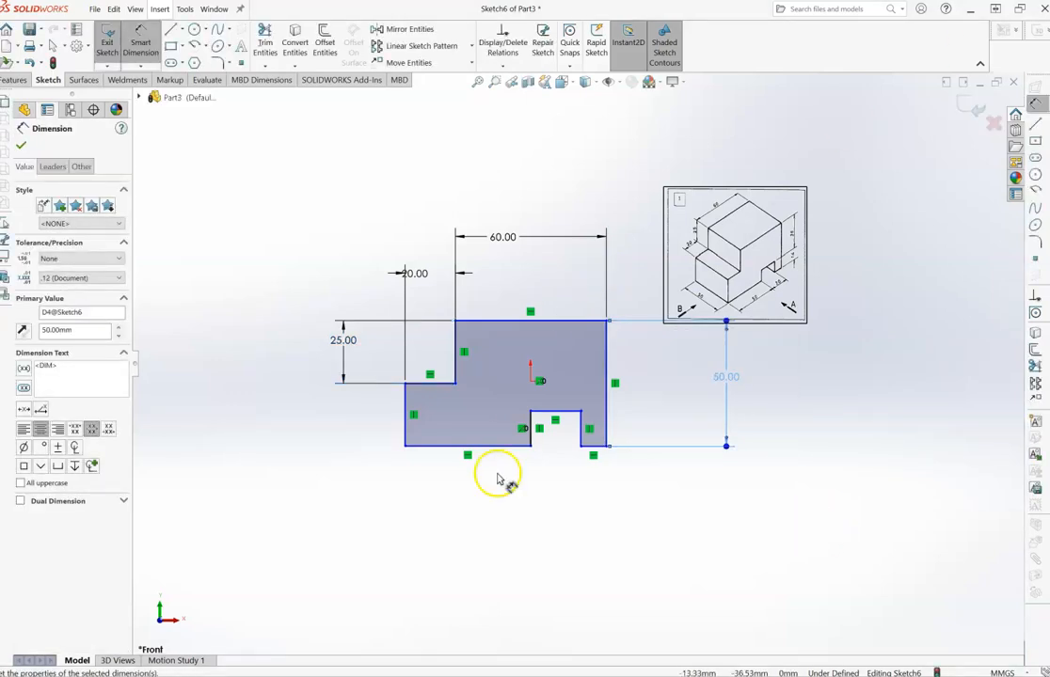
click(503, 451)
click(499, 586)
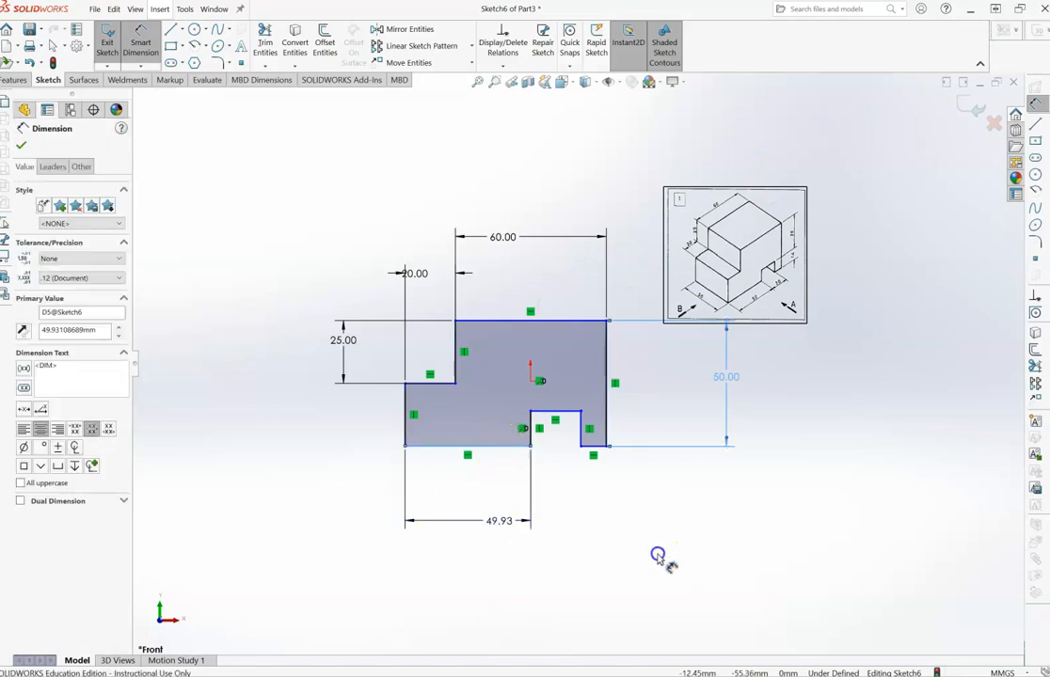
text(50)
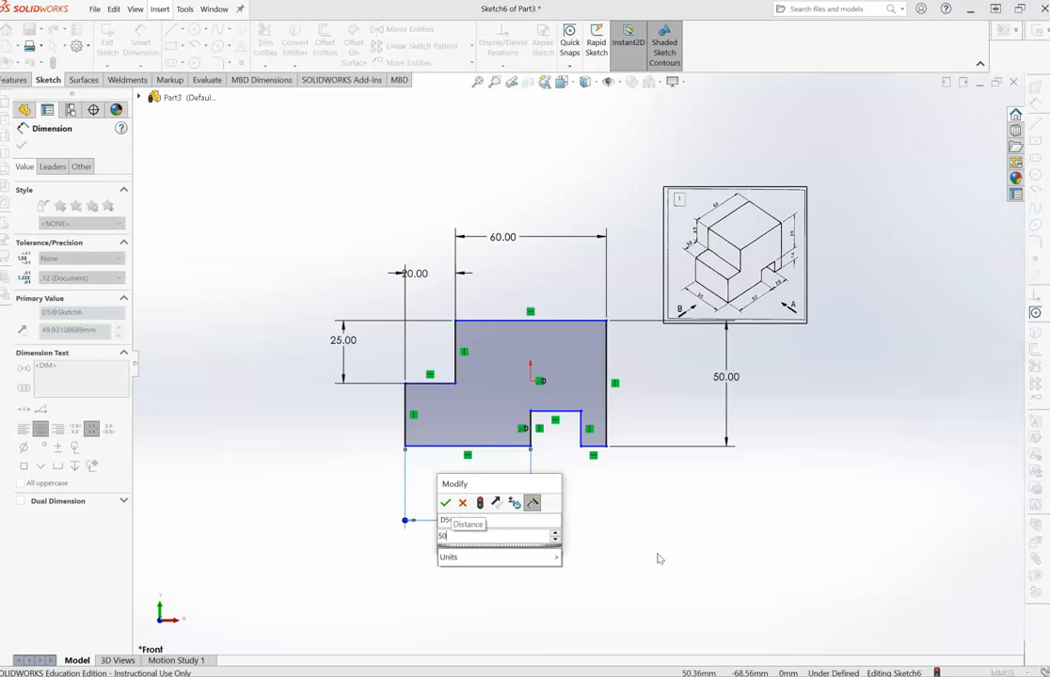
key(Return)
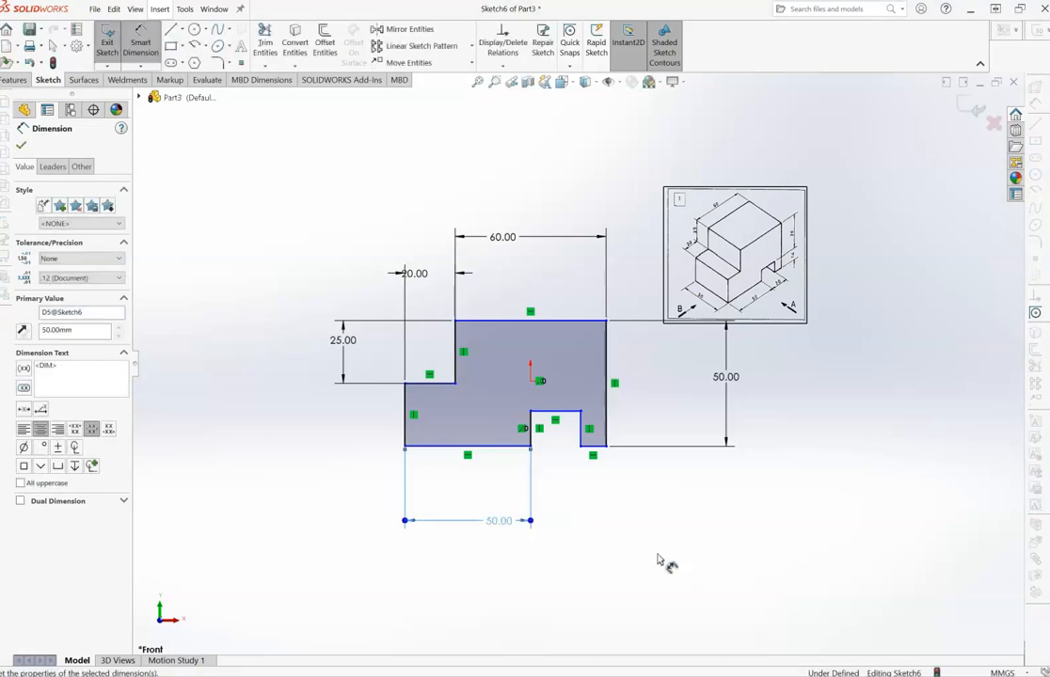
- Dimension the base notch's horizontal edge at 20 mm and its vertical side nearest the long base edge at 14 mm
click(546, 431)
click(555, 414)
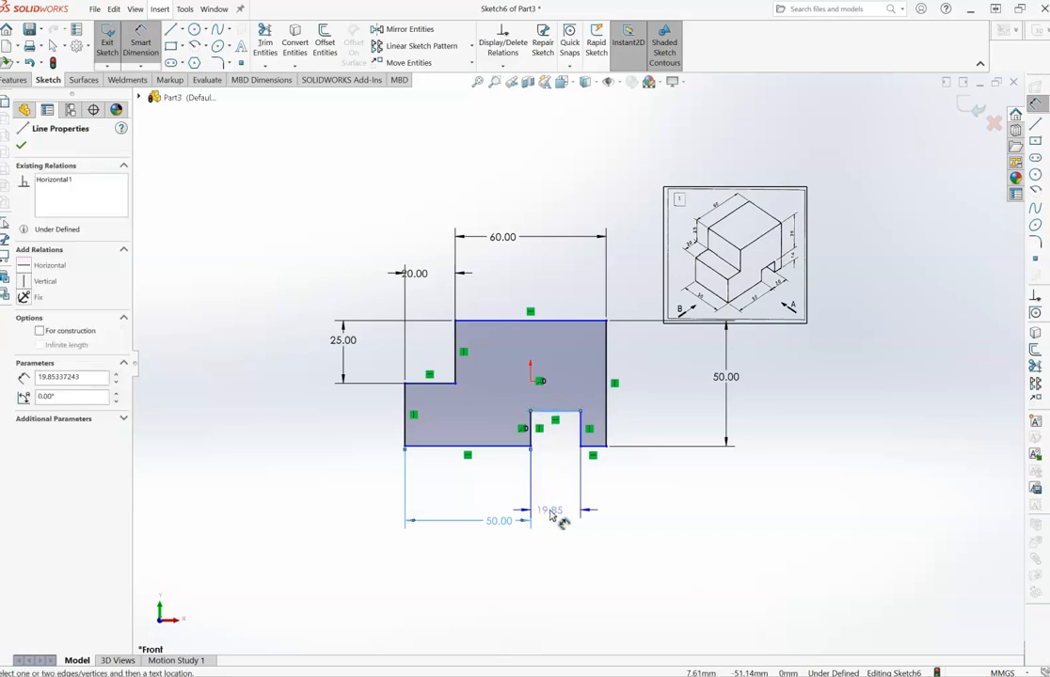
click(553, 516)
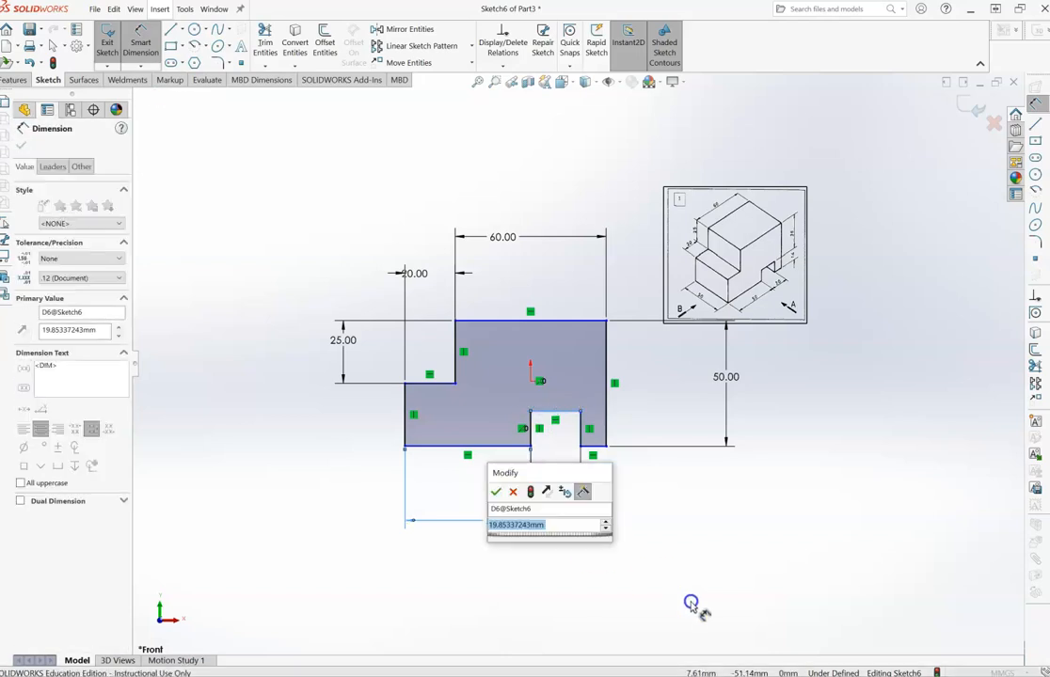
text(20)
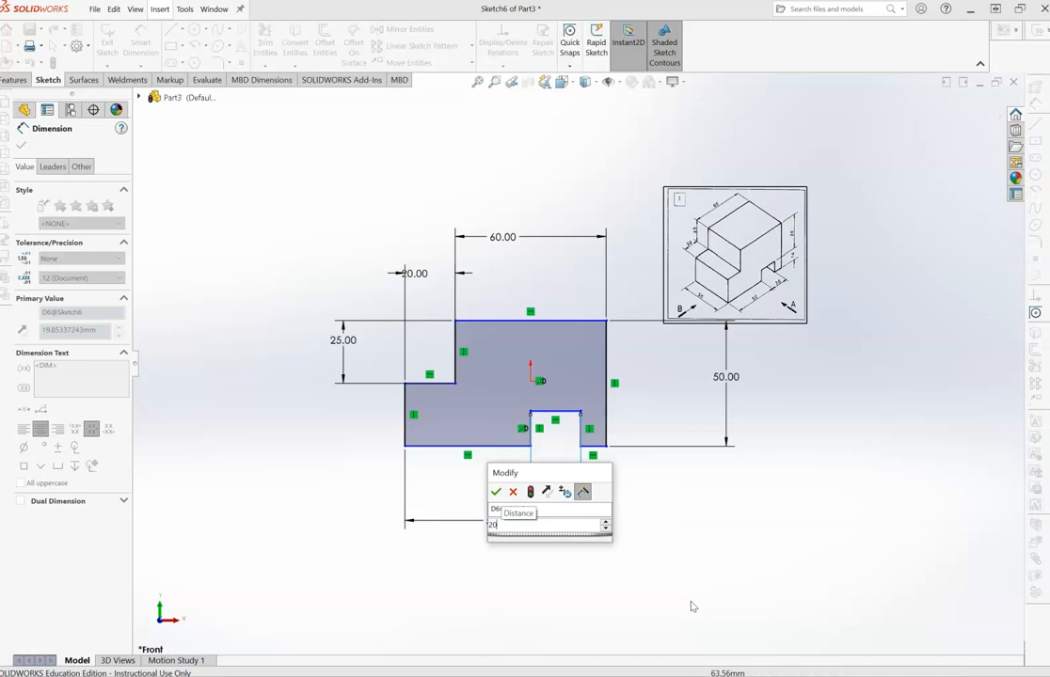
key(Return)
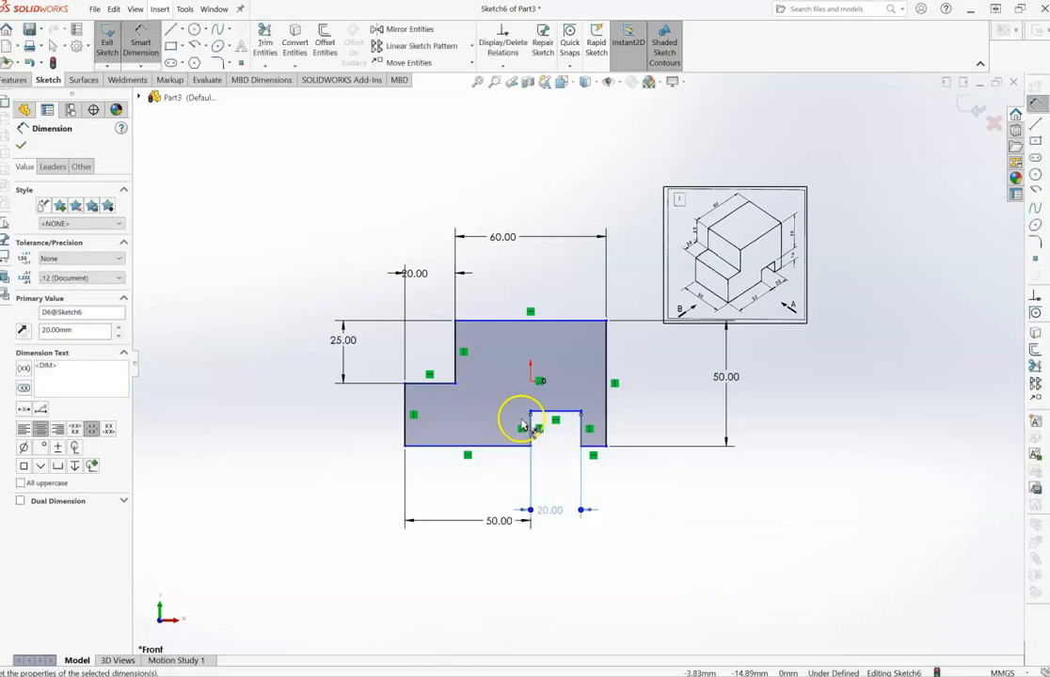
click(529, 428)
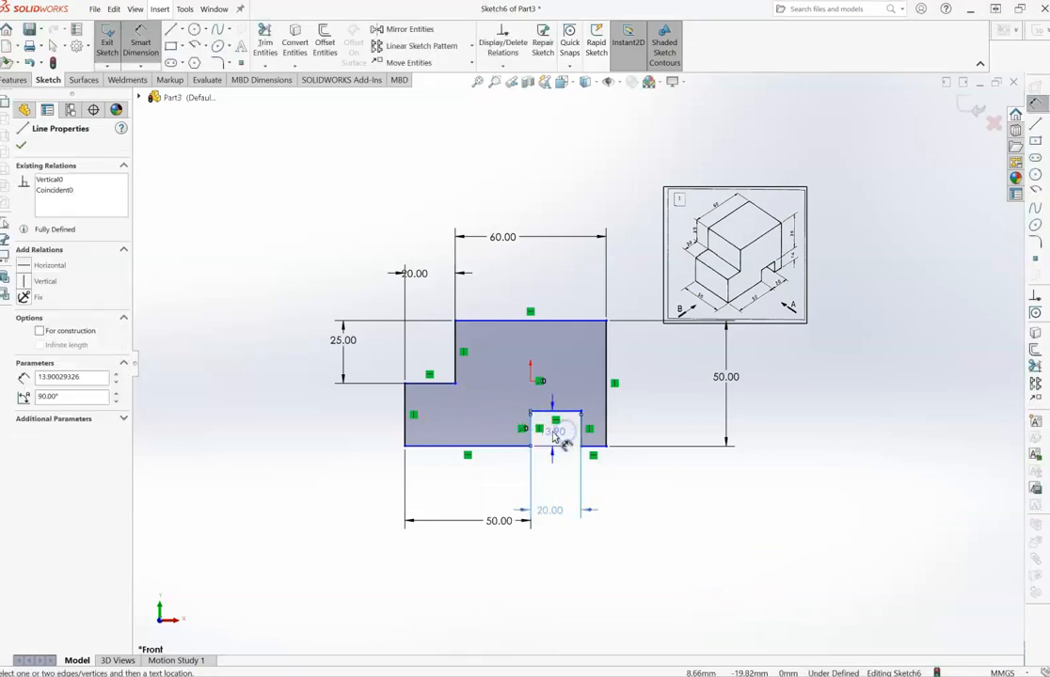
click(555, 438)
click(675, 543)
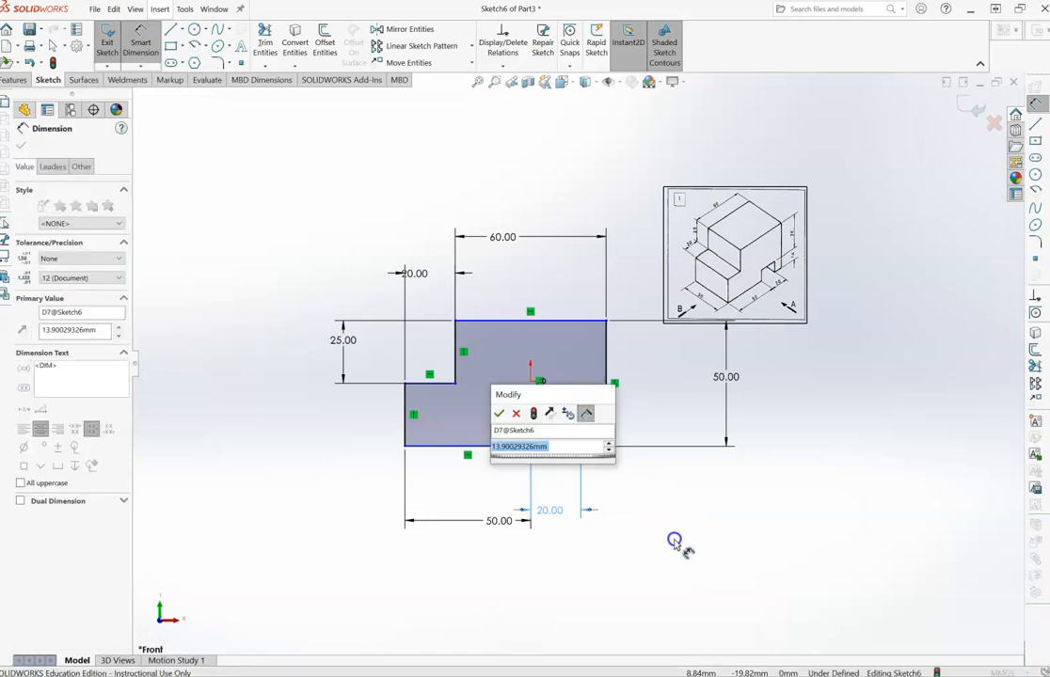
text(14)
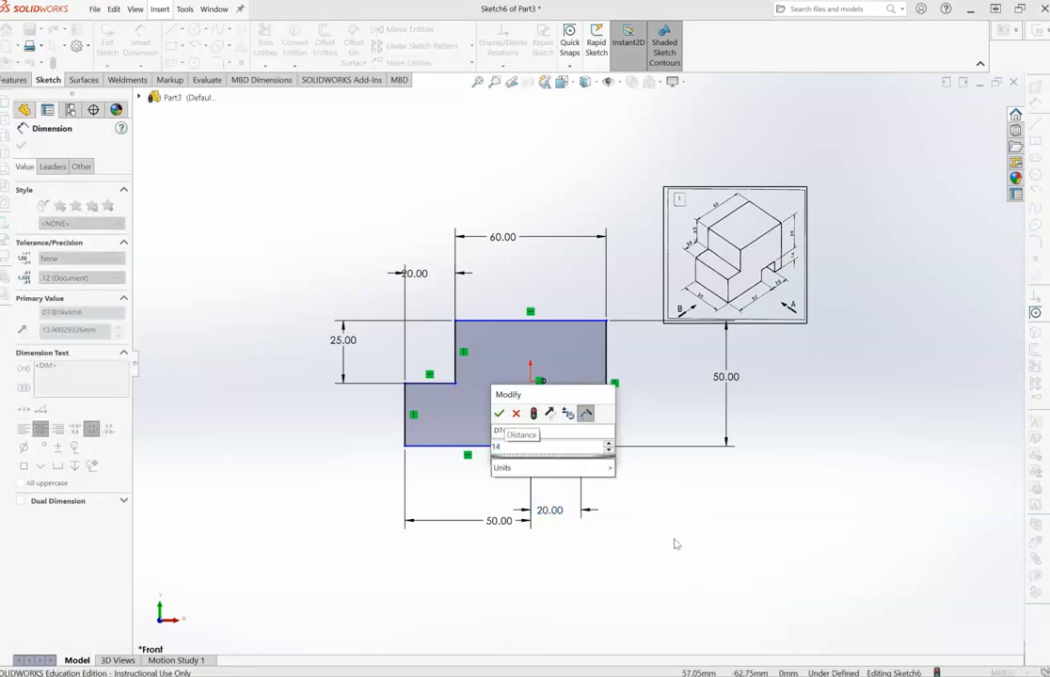
key(Return)
drag(679, 549, 580, 430)
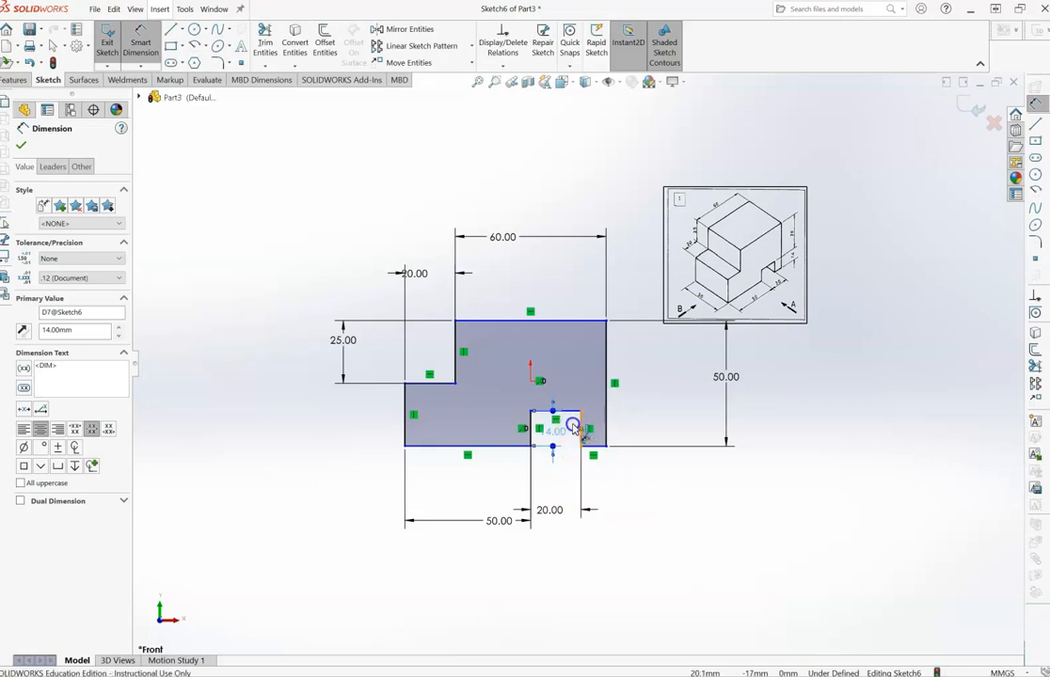
click(580, 428)
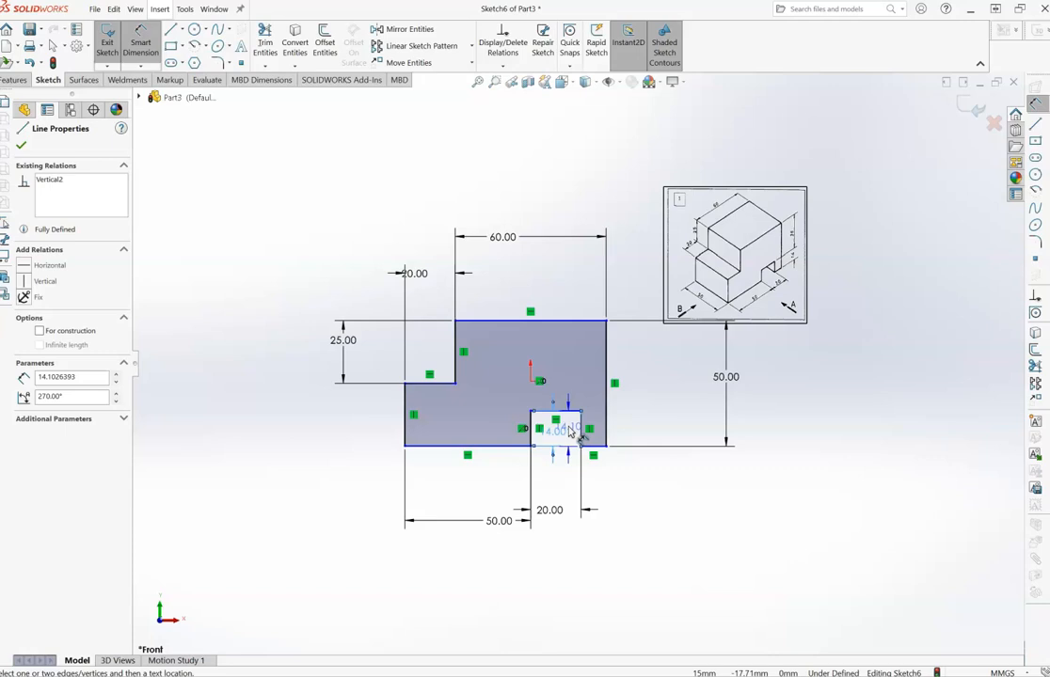
key(Escape)
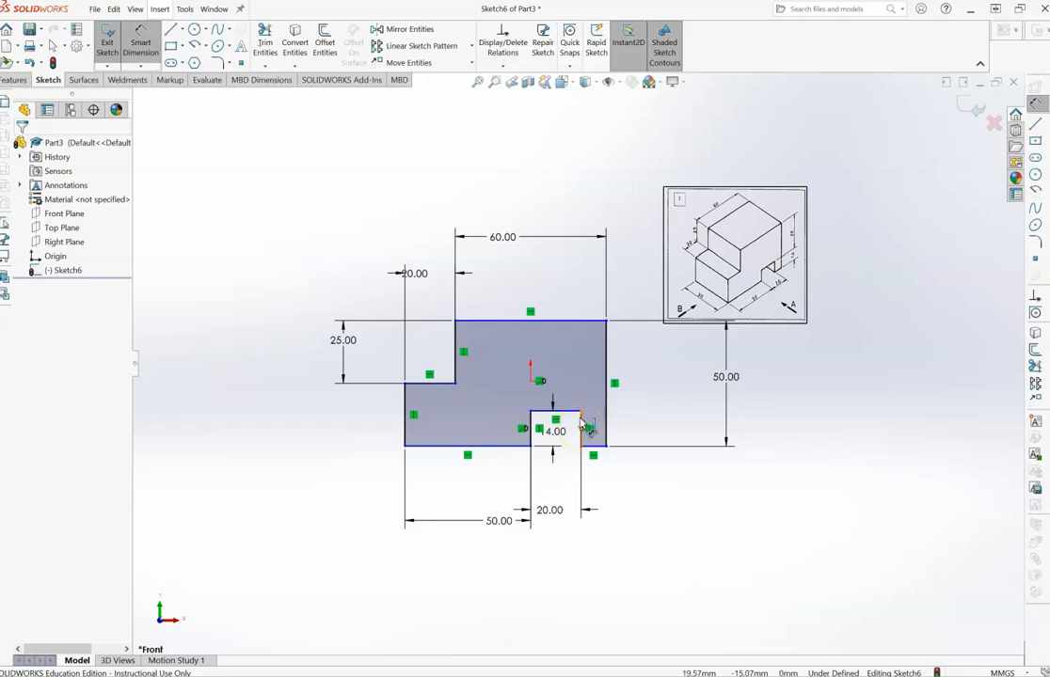
click(570, 431)
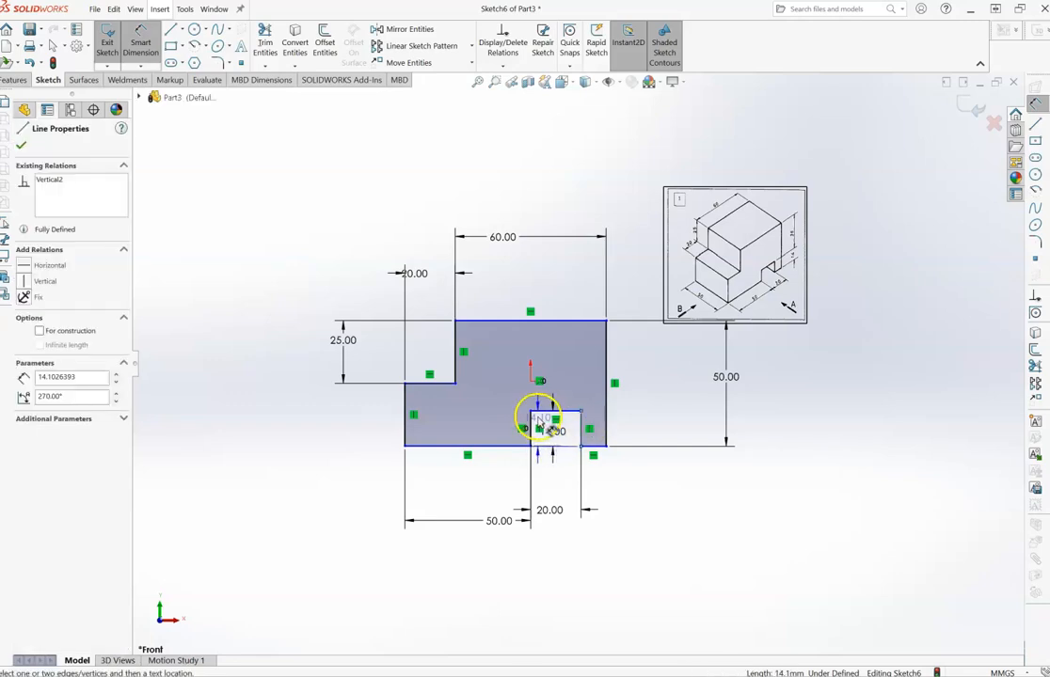
key(Escape)
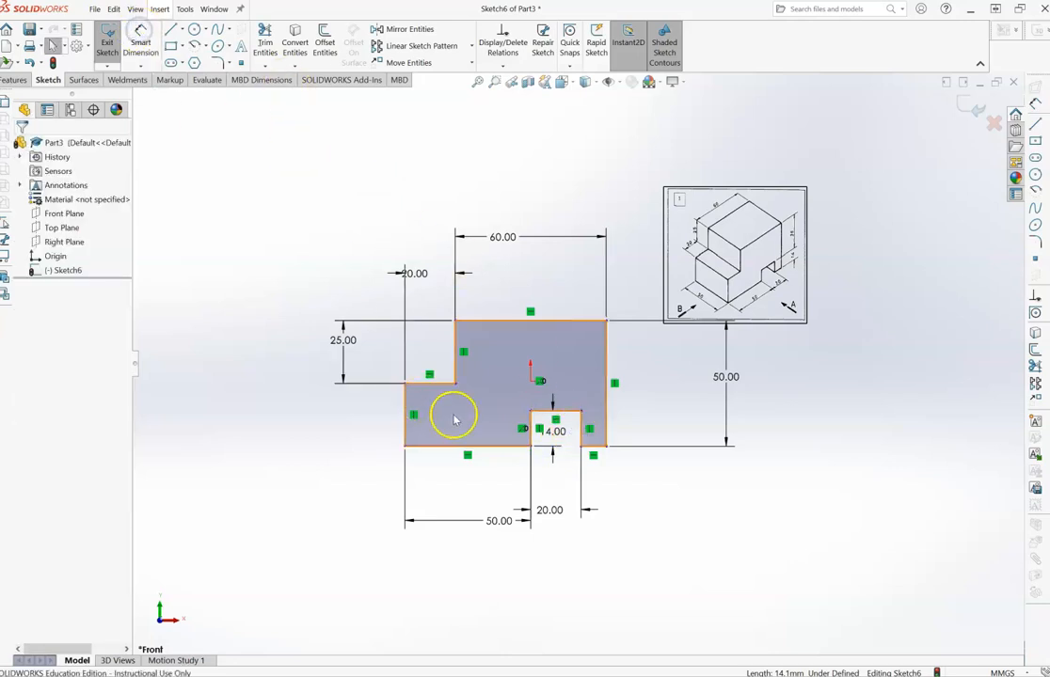
- Add an Equal relation between the notch's two vertical sides and exit the sketch
click(582, 430)
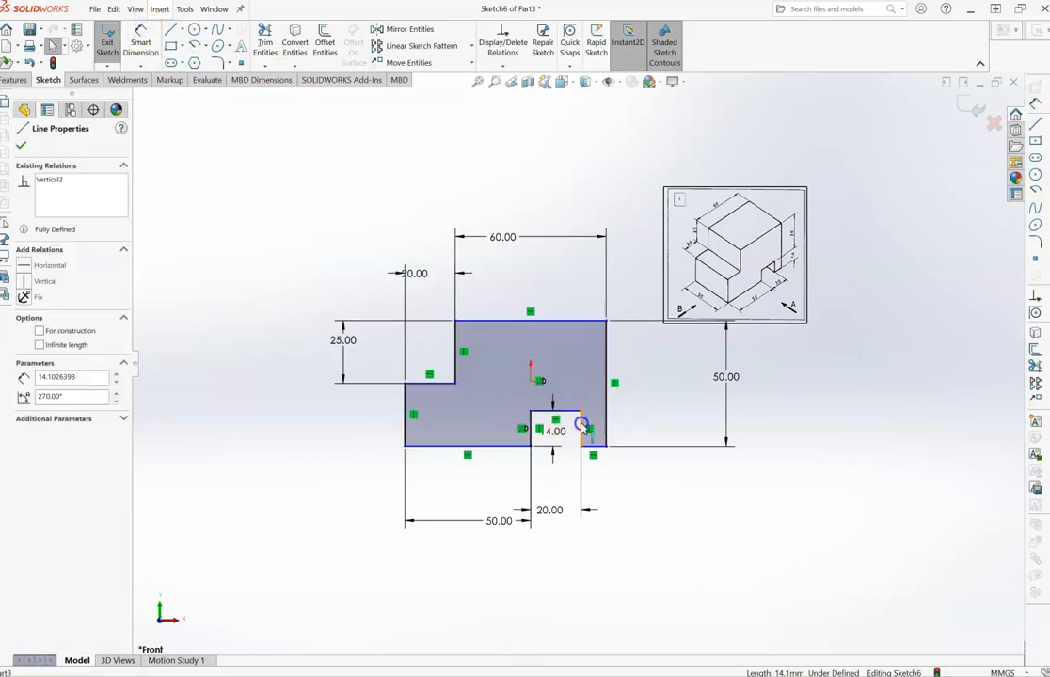
click(532, 425)
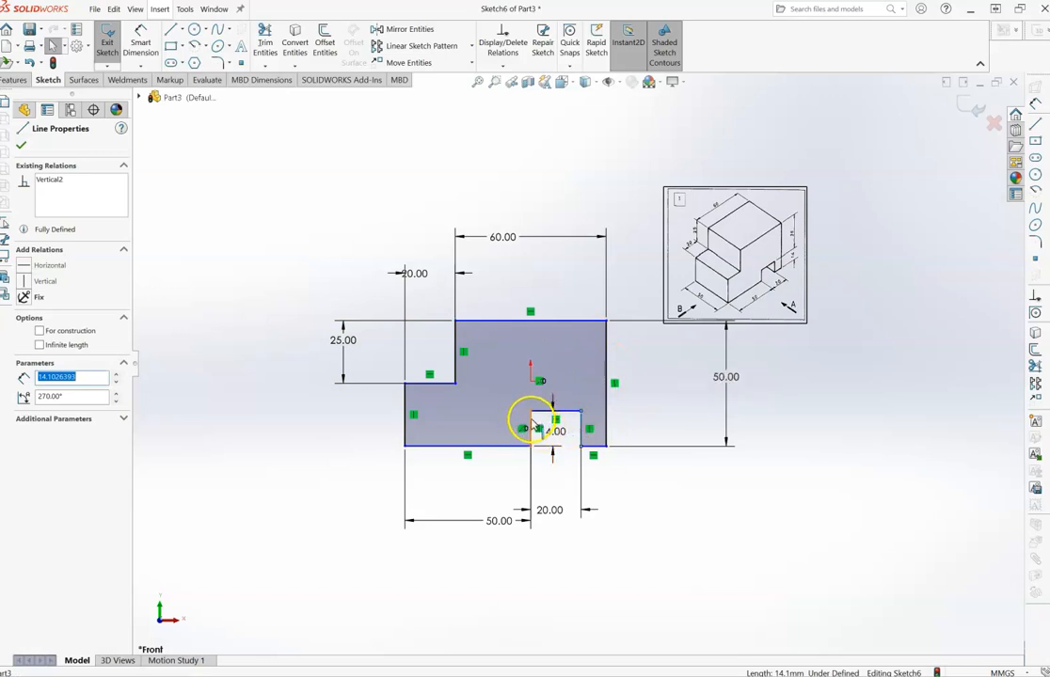
click(47, 223)
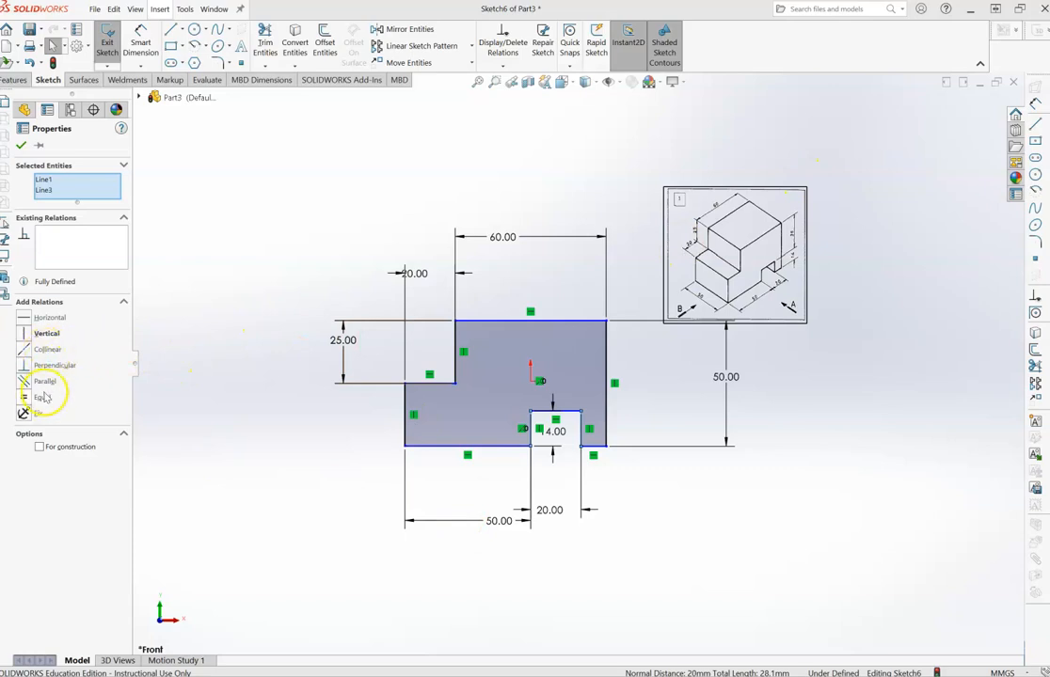
click(43, 399)
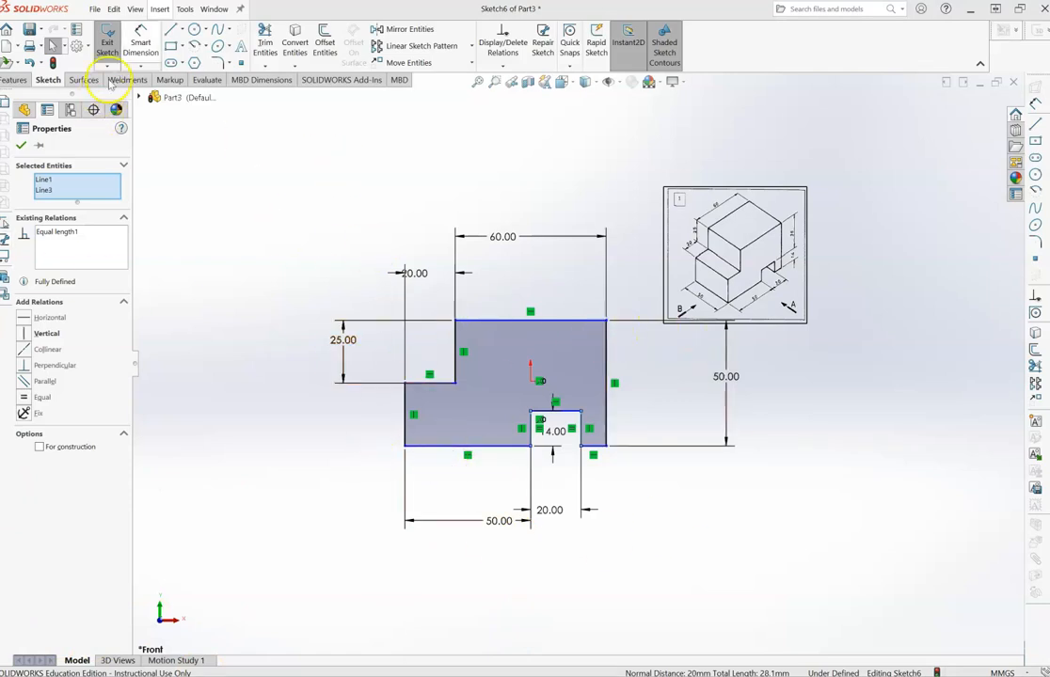
click(107, 44)
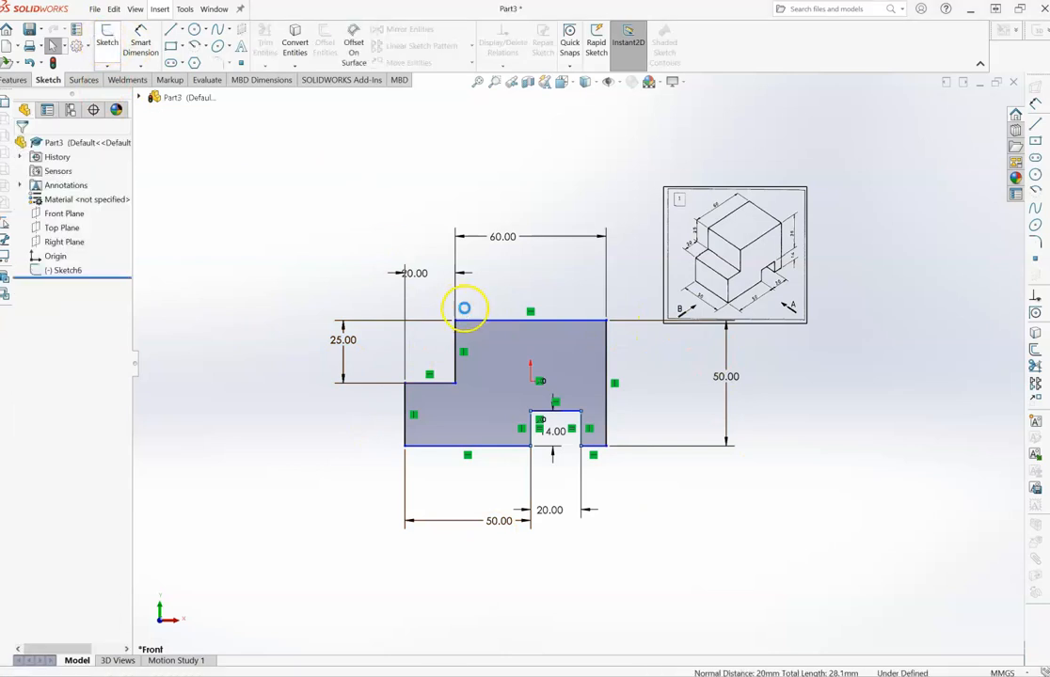
- Extrude the stepped profile sketch as a Blind boss with a depth of 50 mm
click(66, 270)
click(14, 80)
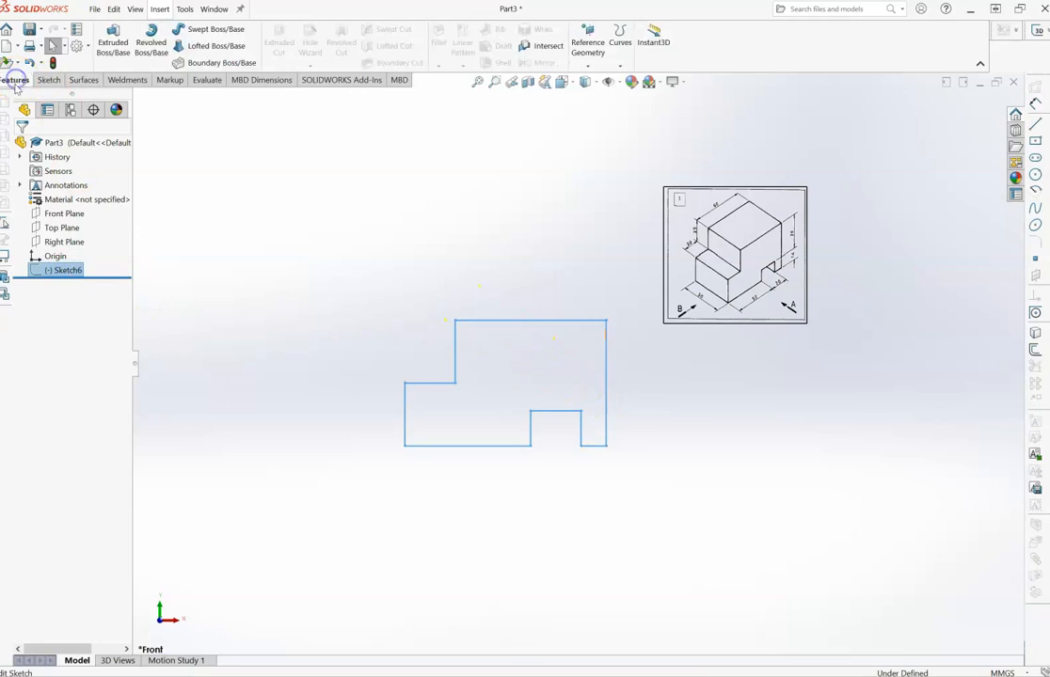
click(113, 42)
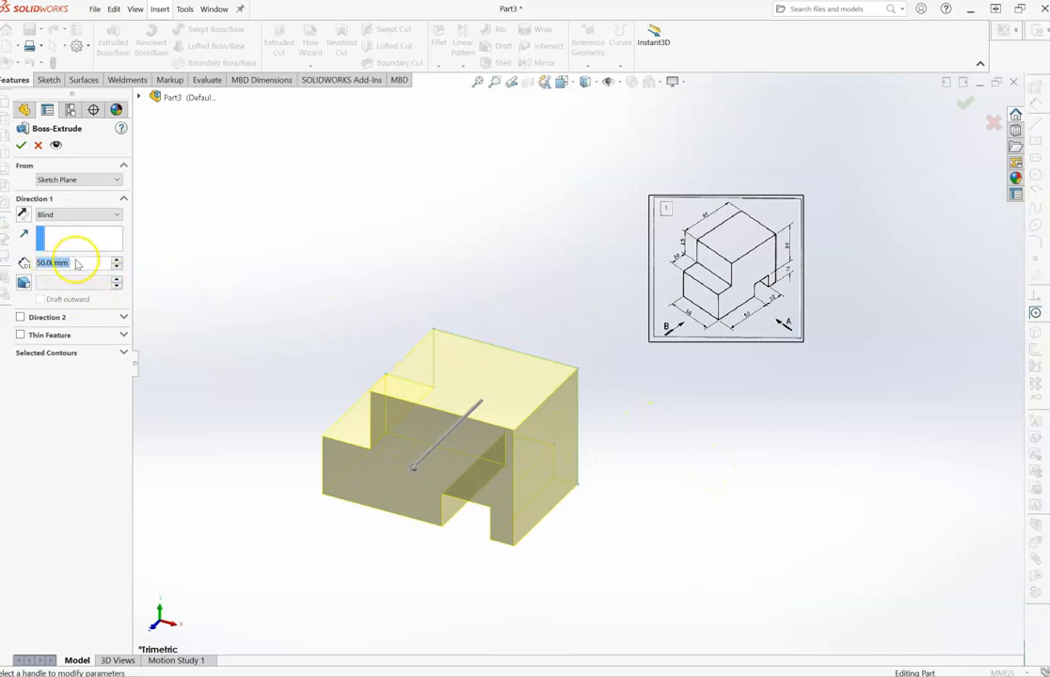
click(116, 269)
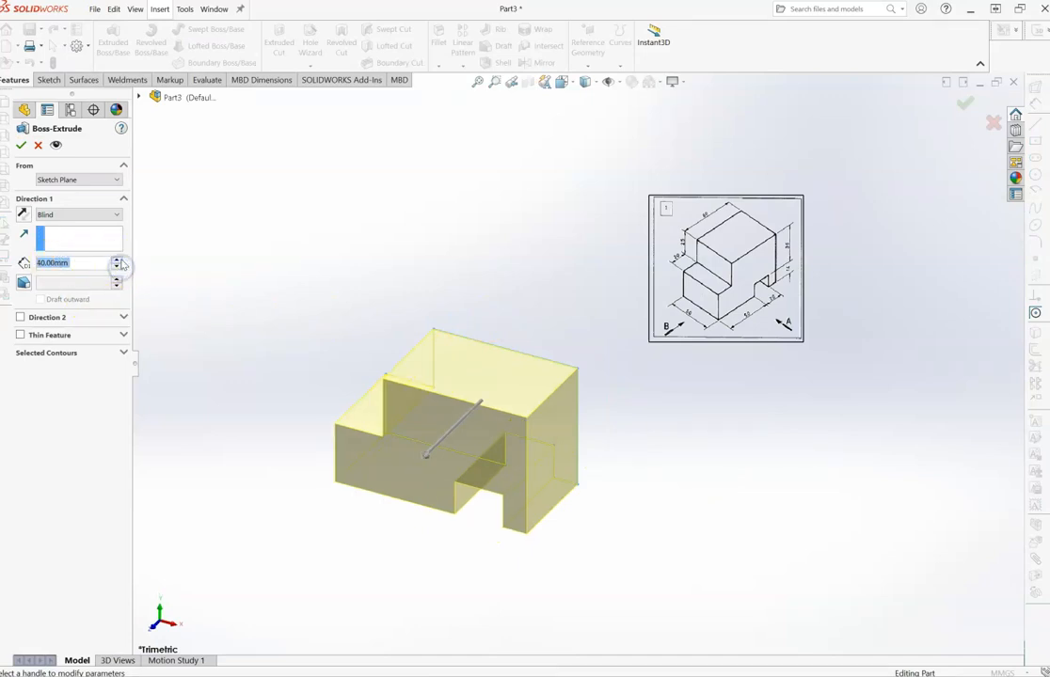
click(117, 269)
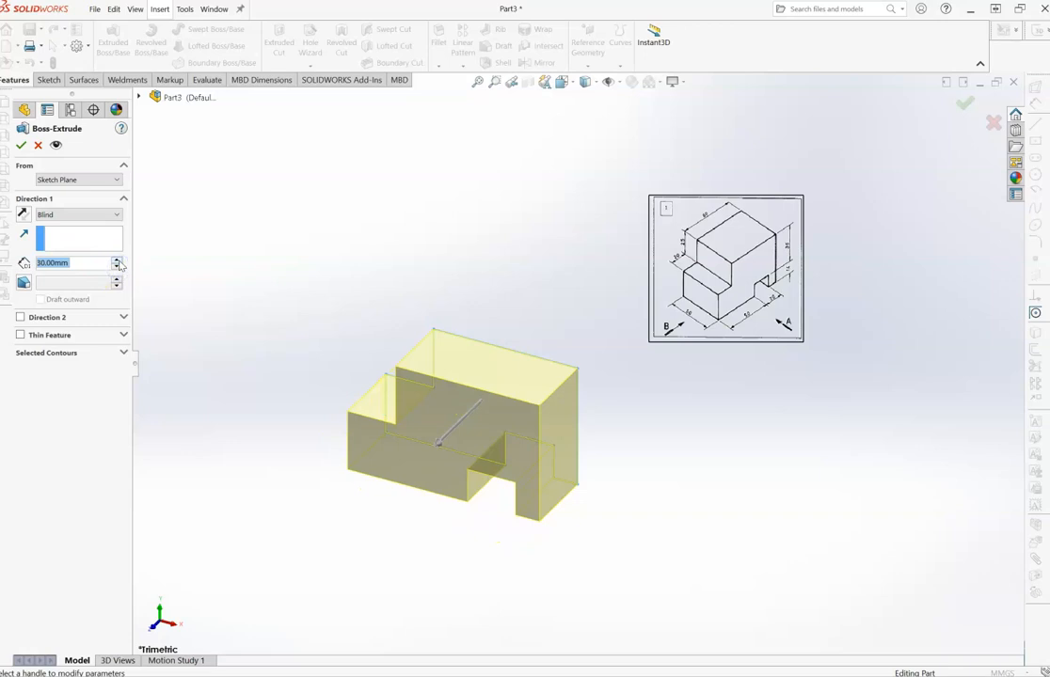
double_click(117, 261)
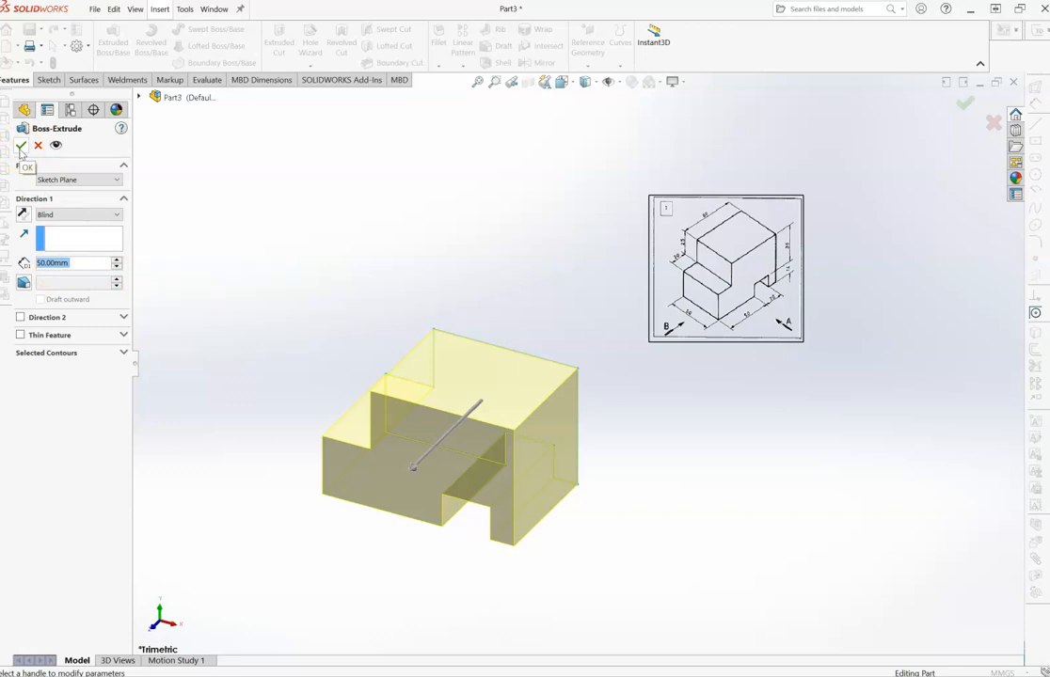
click(21, 148)
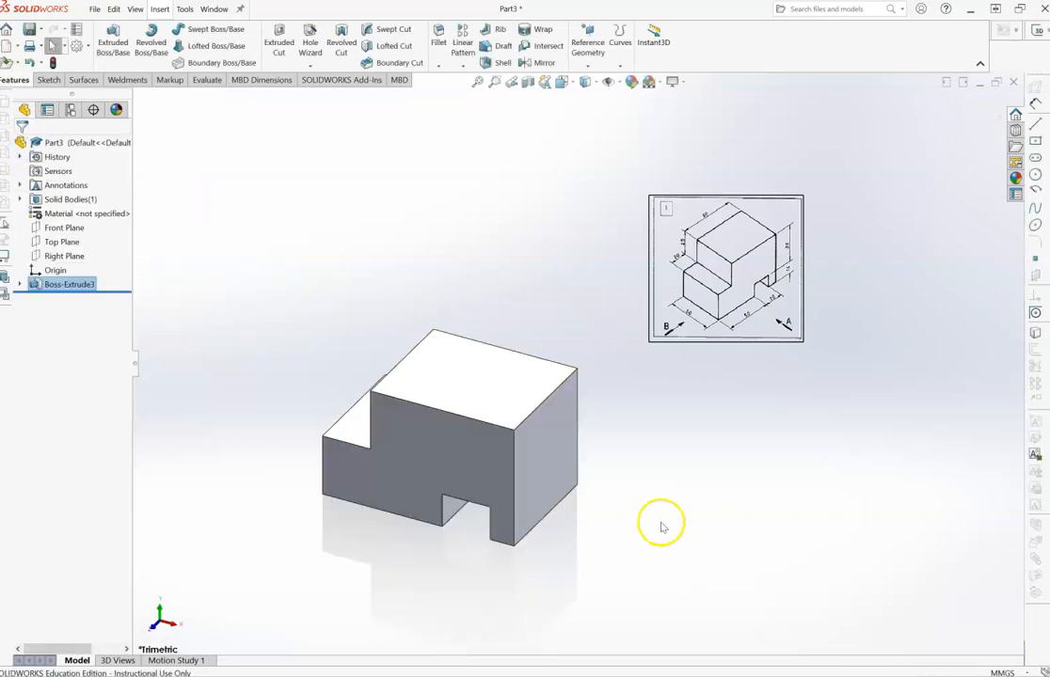
- Delete the stepped block's extrusion and its leftover profile sketch from the part
middle_drag(597, 509, 609, 450)
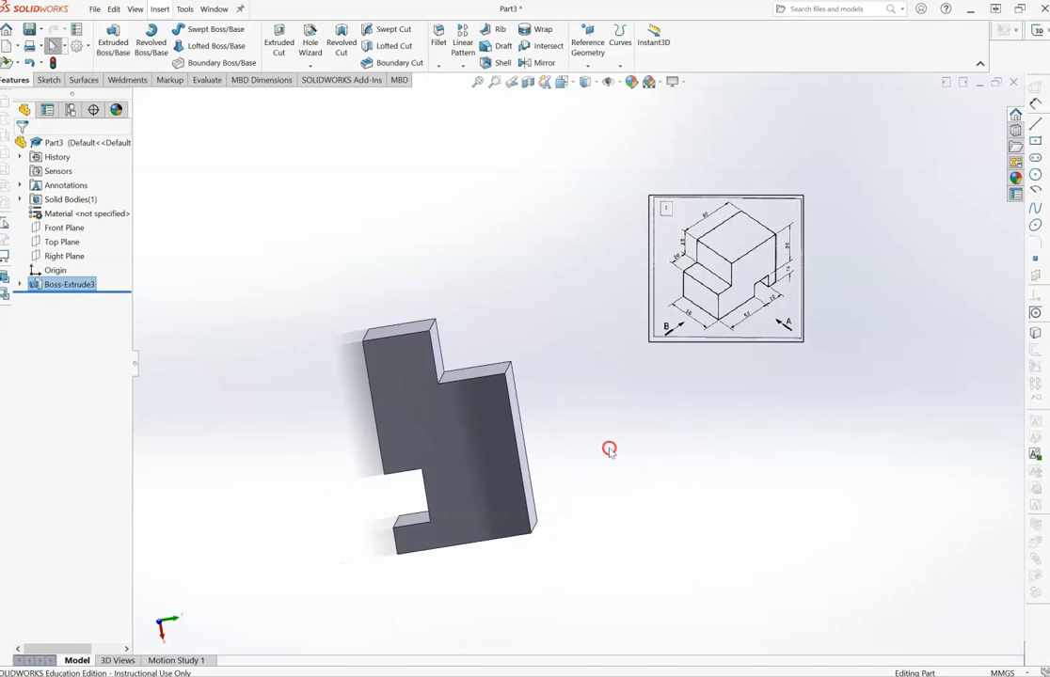
right_click(62, 287)
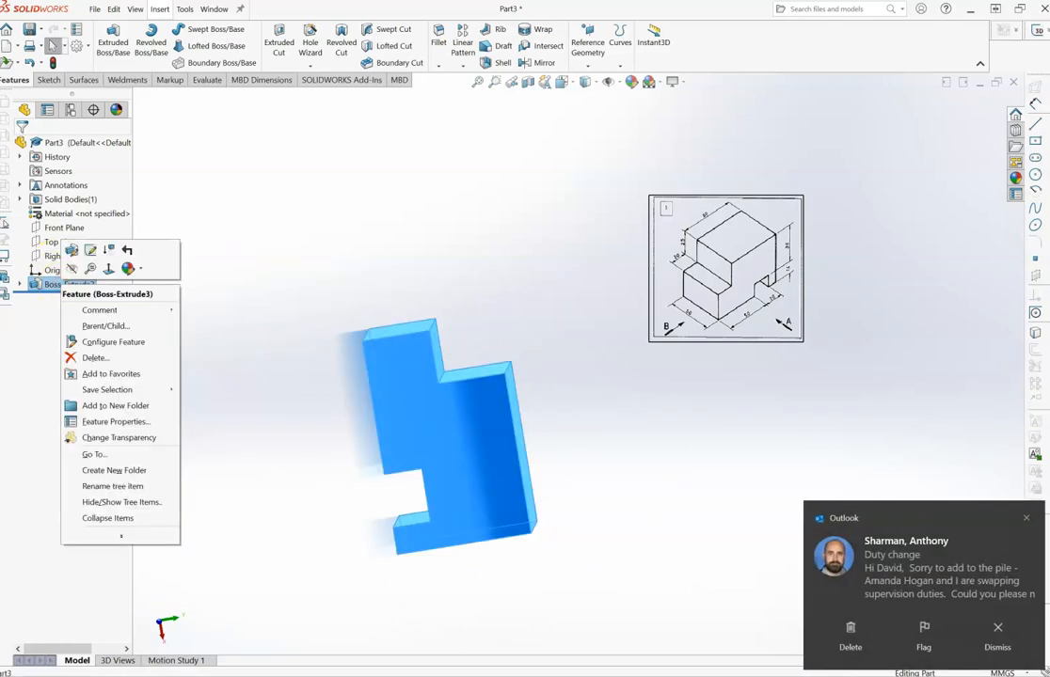
click(87, 356)
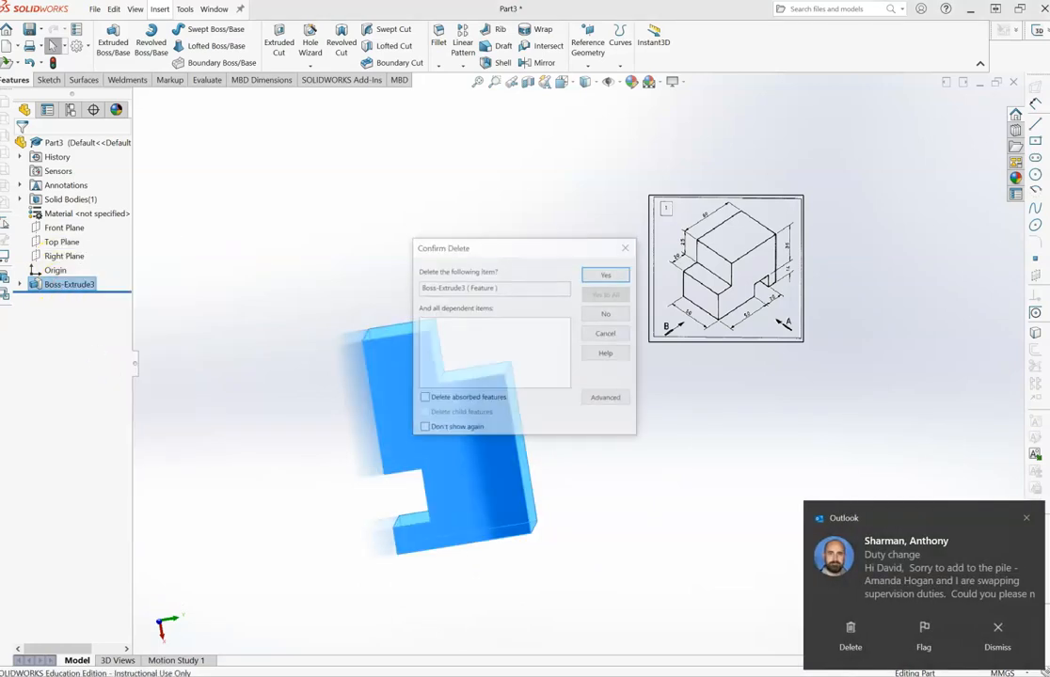
click(1024, 517)
click(607, 272)
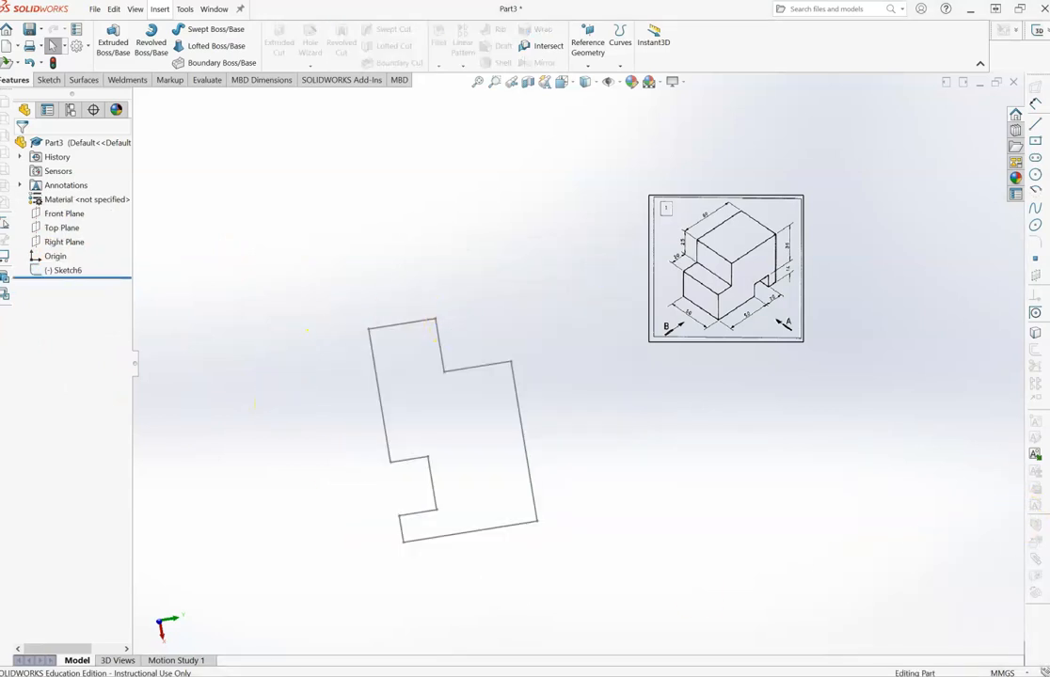
right_click(57, 272)
click(93, 362)
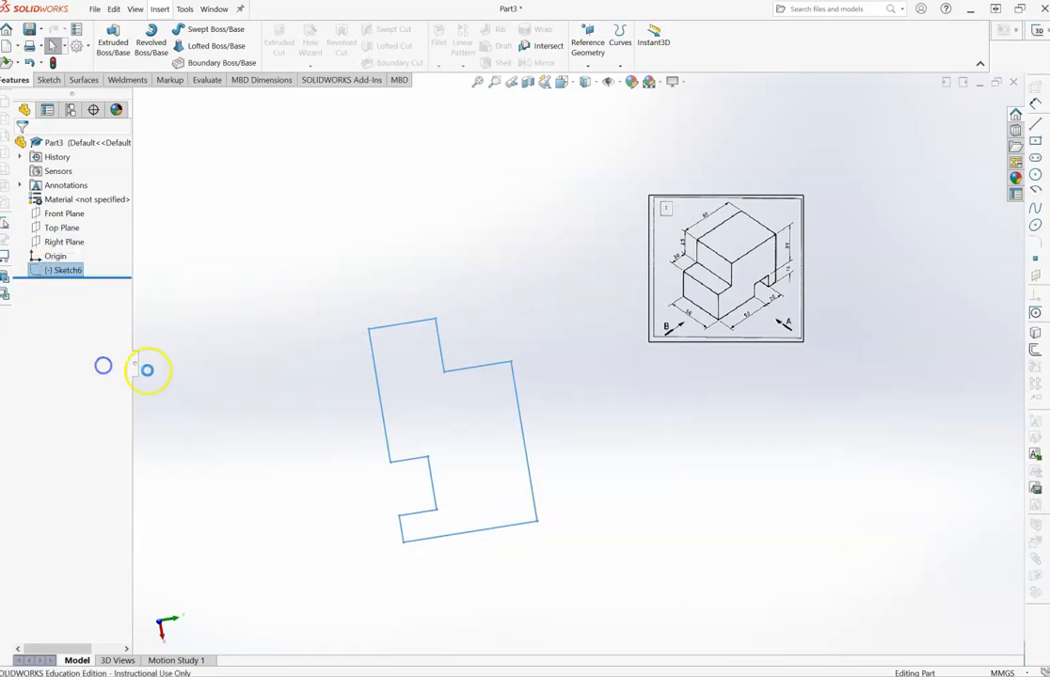
click(607, 273)
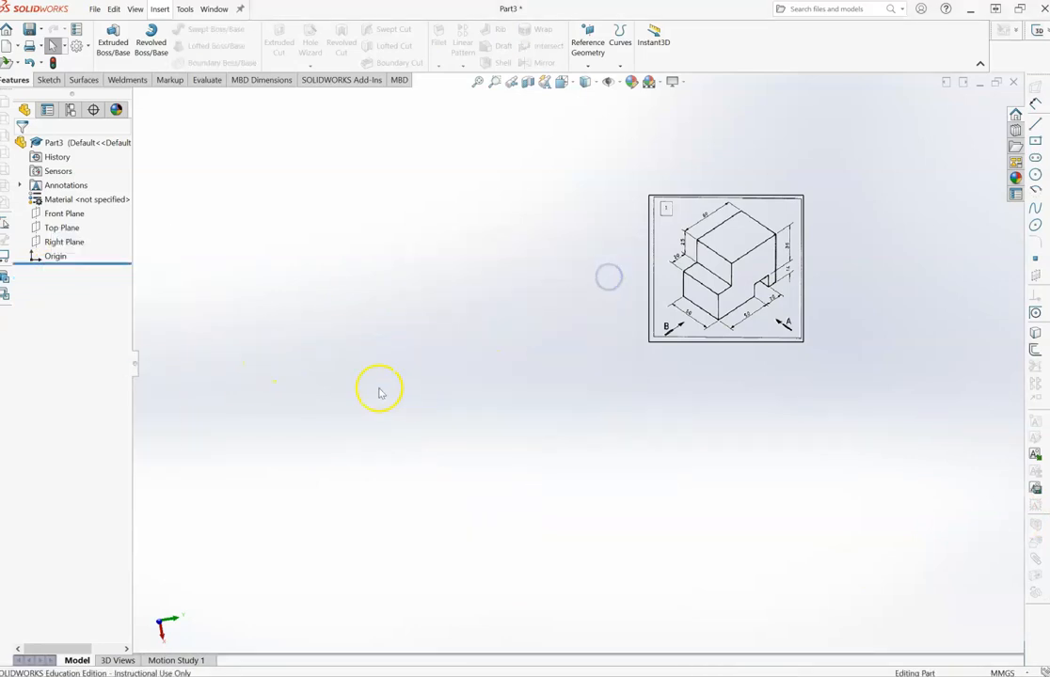
- Sketch a center rectangle about 85 by 55 mm on the Front Plane, centred on the origin
click(62, 213)
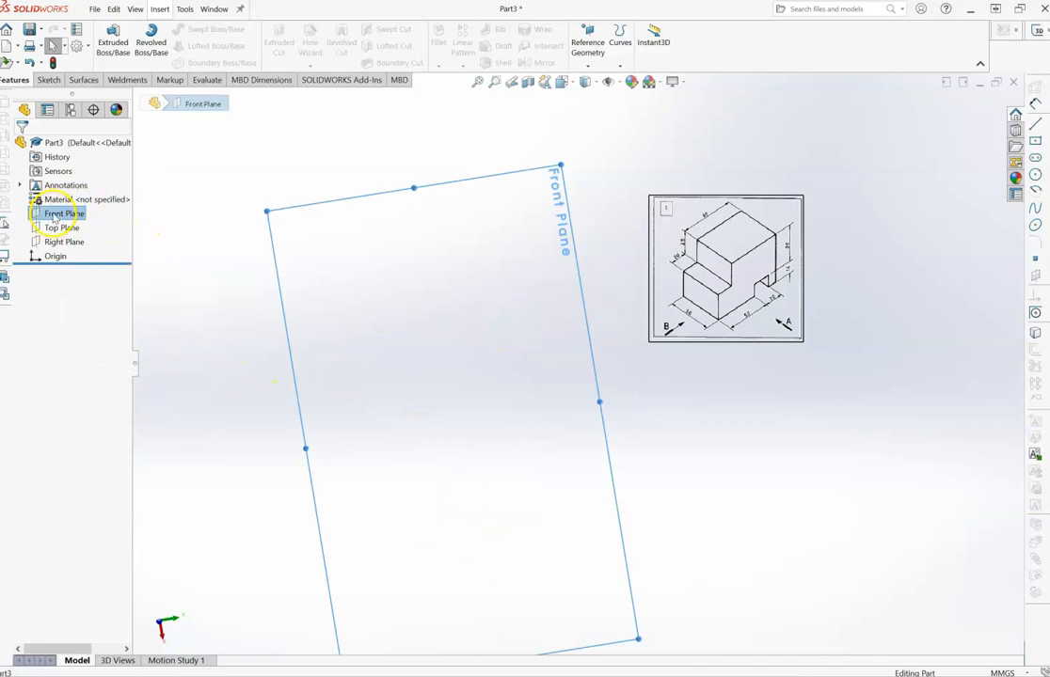
key(ctrl+8)
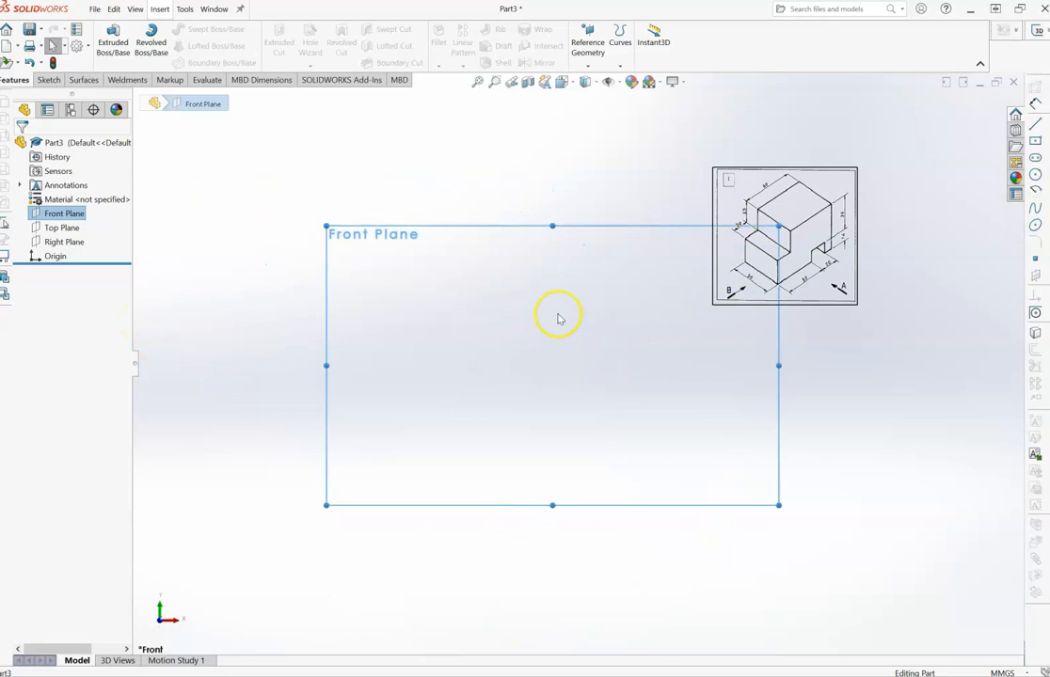
click(48, 79)
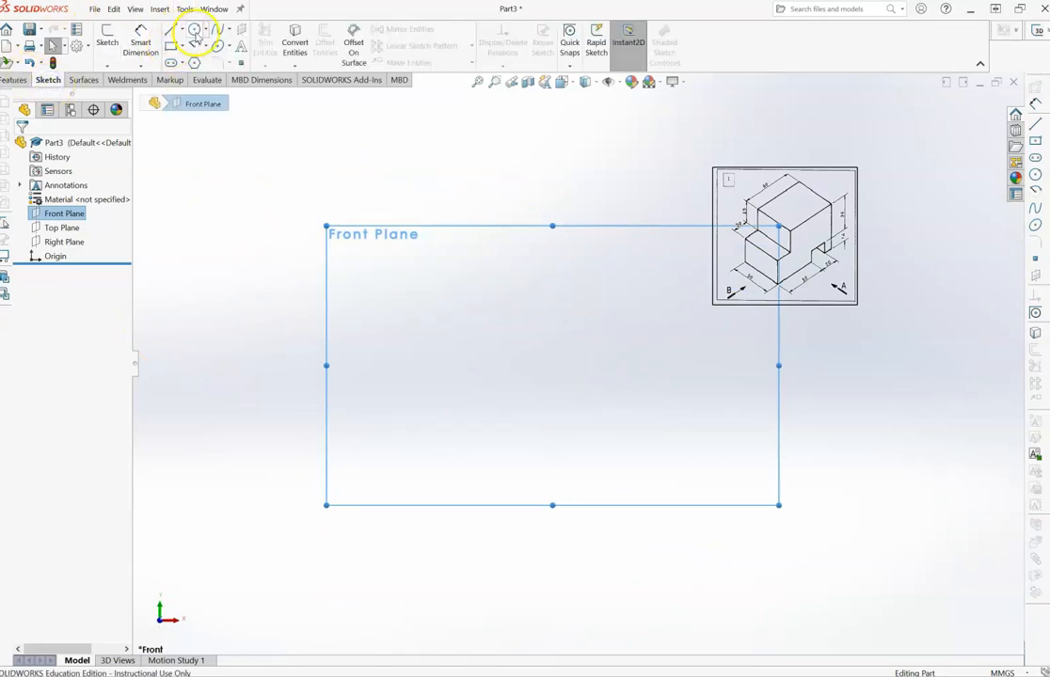
click(172, 46)
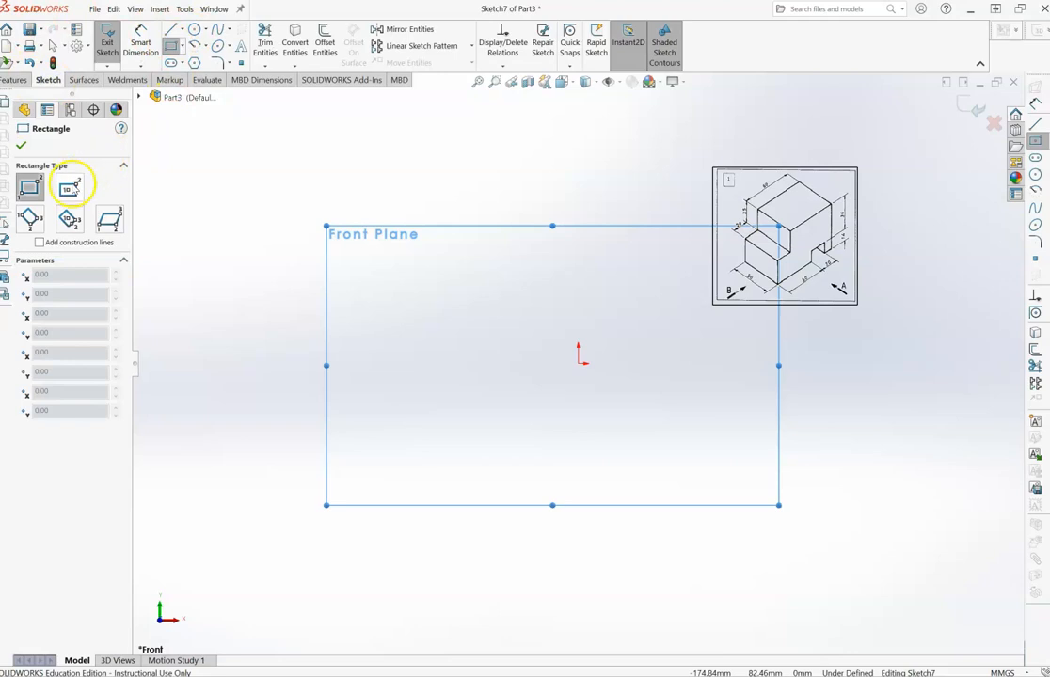
click(68, 189)
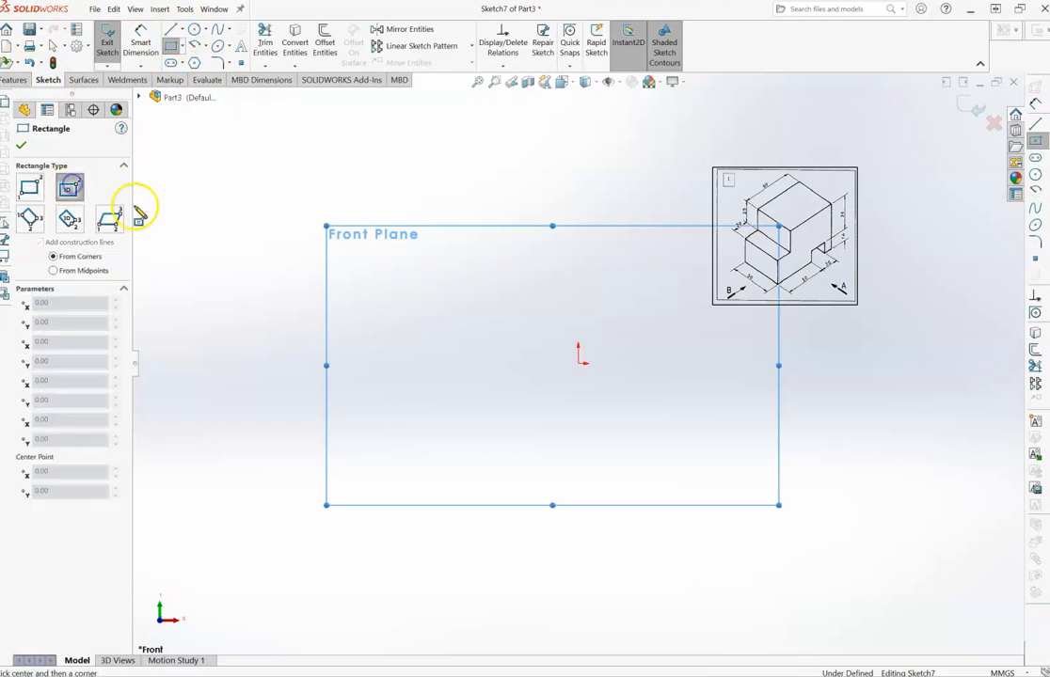
click(579, 366)
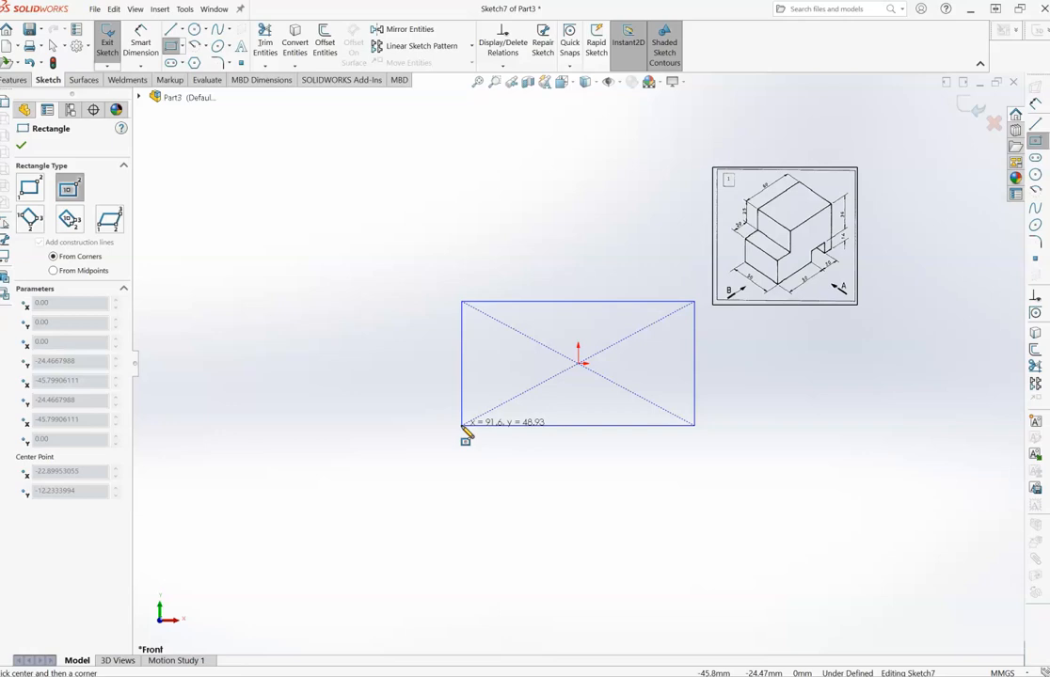
mouse_move(471, 431)
mouse_down()
mouse_move(480, 429)
mouse_move(470, 433)
mouse_up()
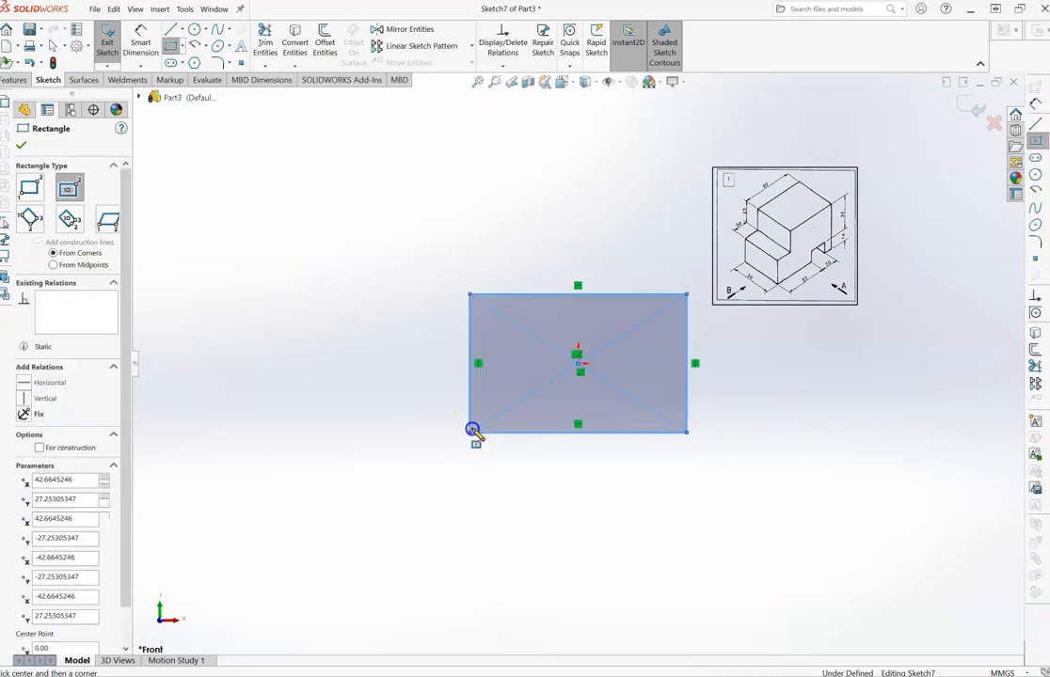
- Dimension the centred rectangle 50 mm high and 80 mm wide, and exit the sketch
click(140, 42)
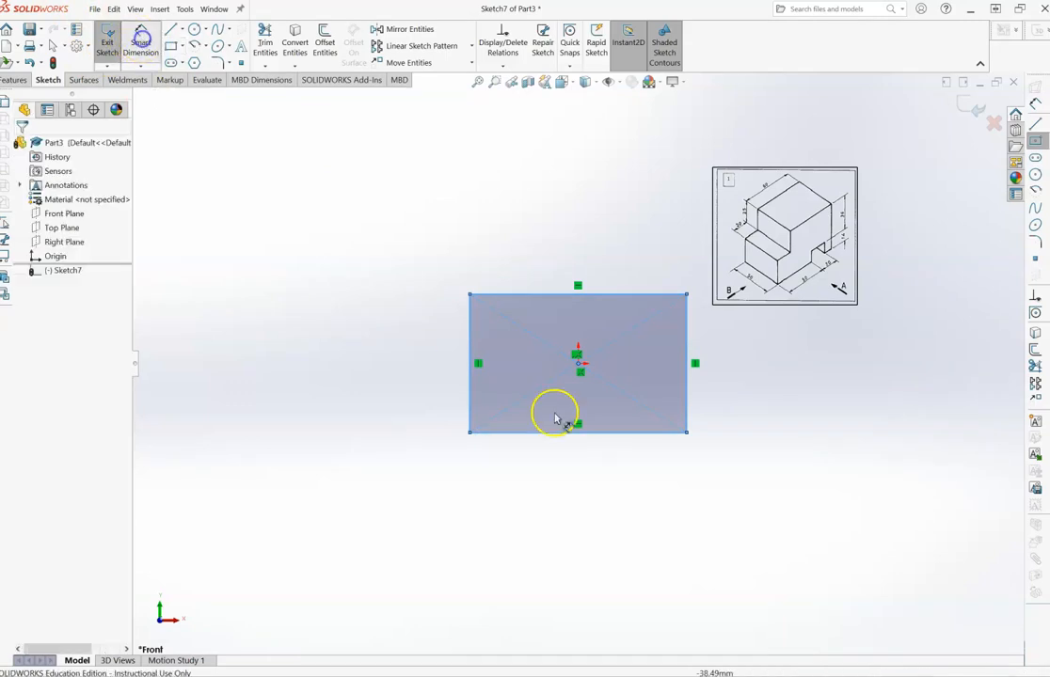
click(402, 344)
click(352, 344)
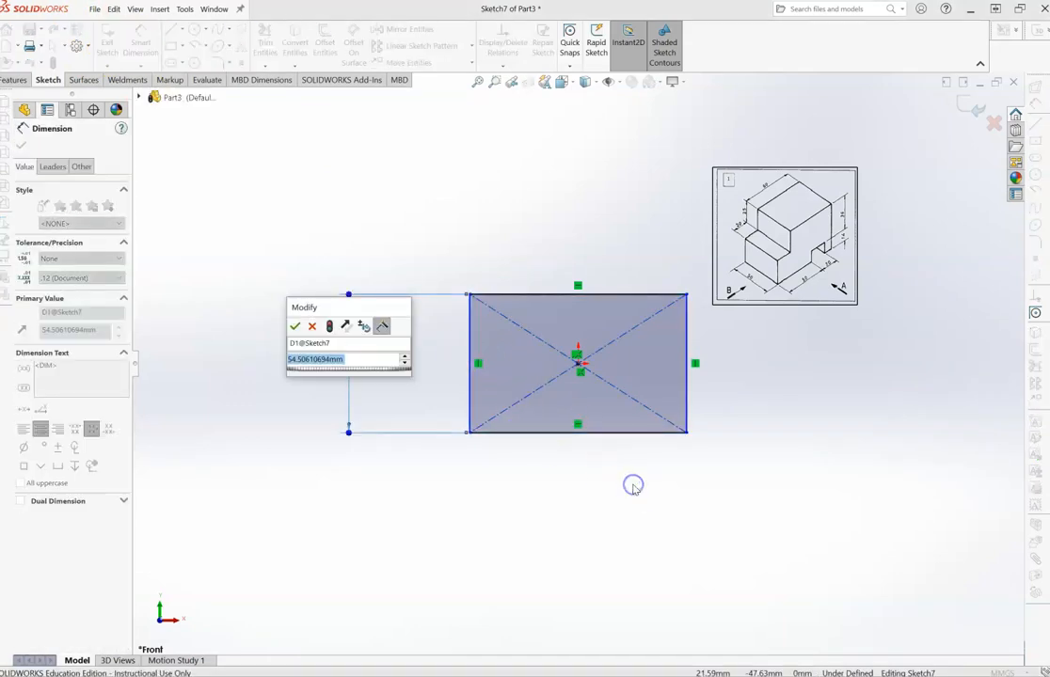
text(5)
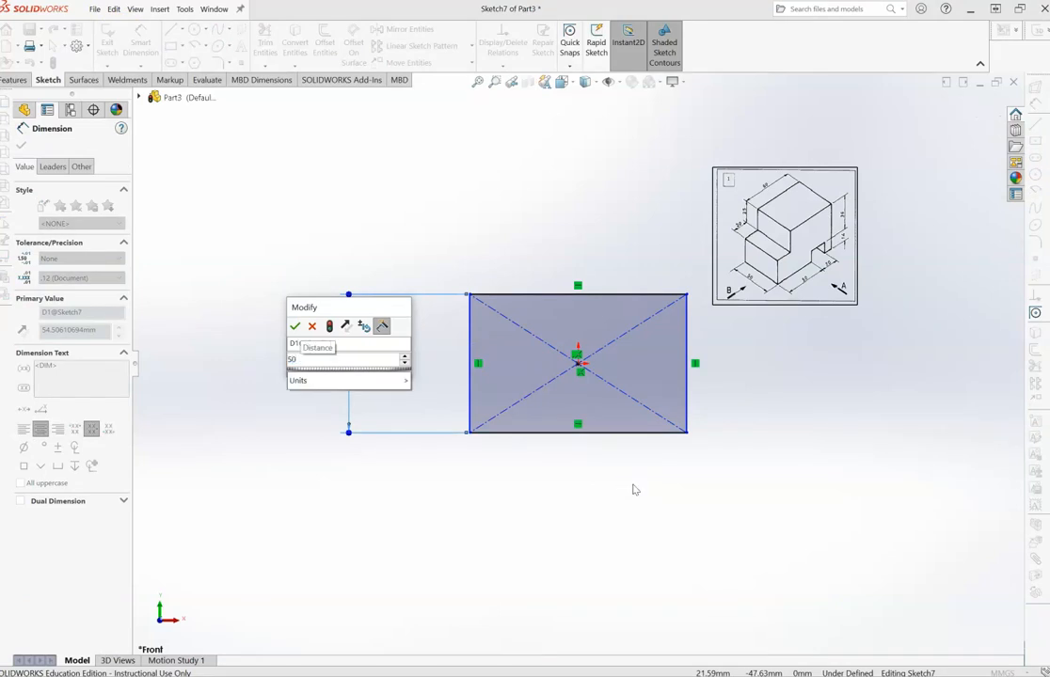
text(0)
key(Return)
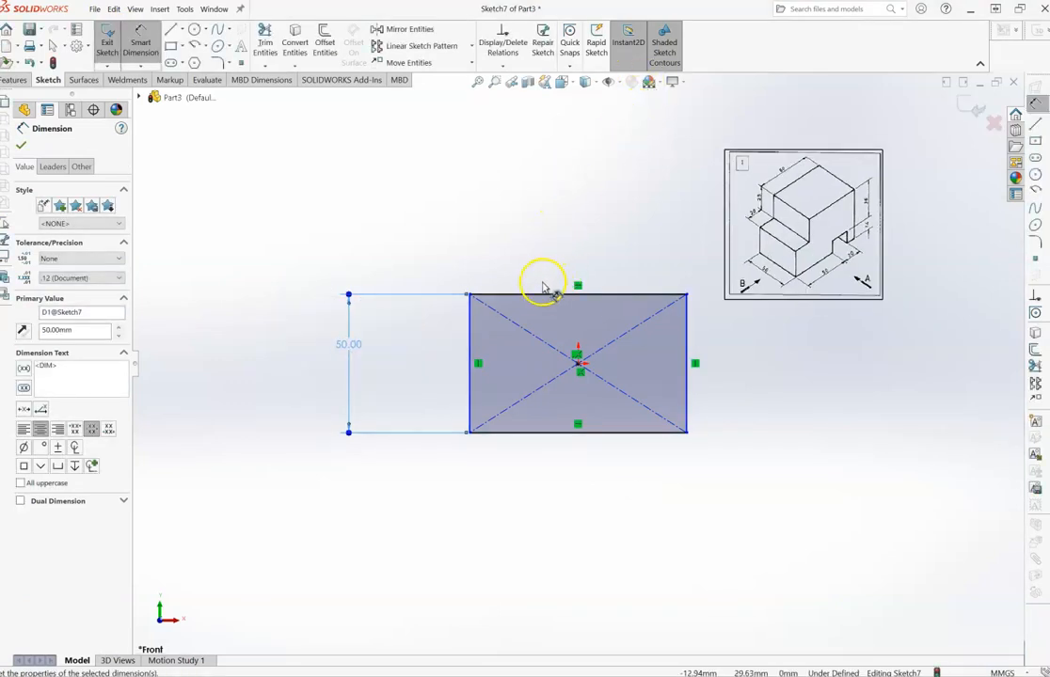
click(539, 296)
click(540, 202)
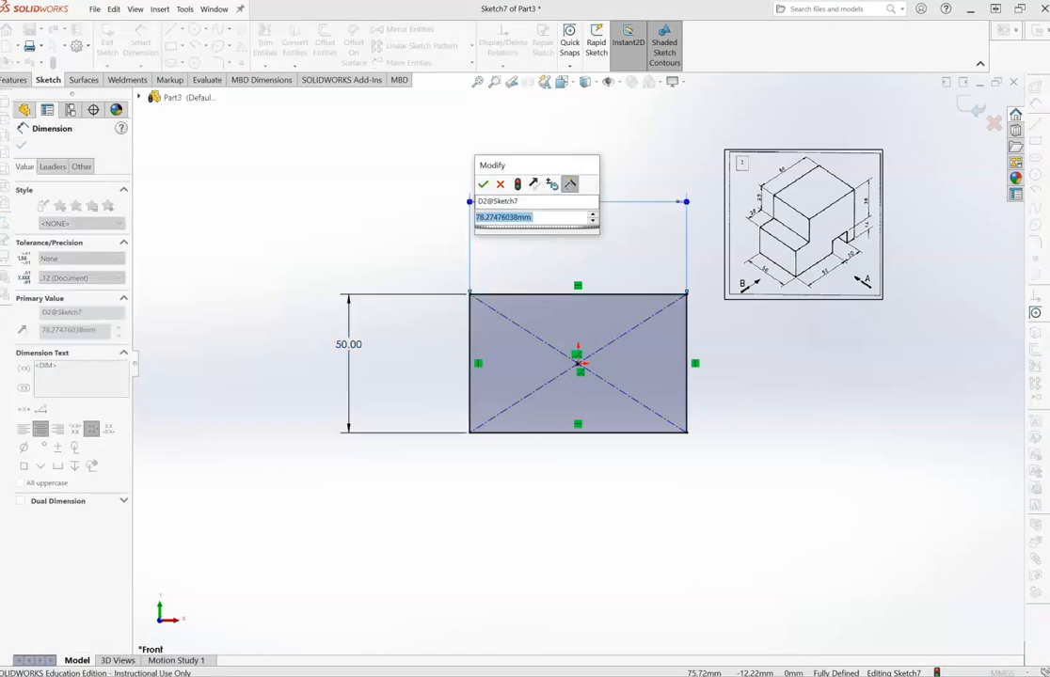
text(80)
key(Return)
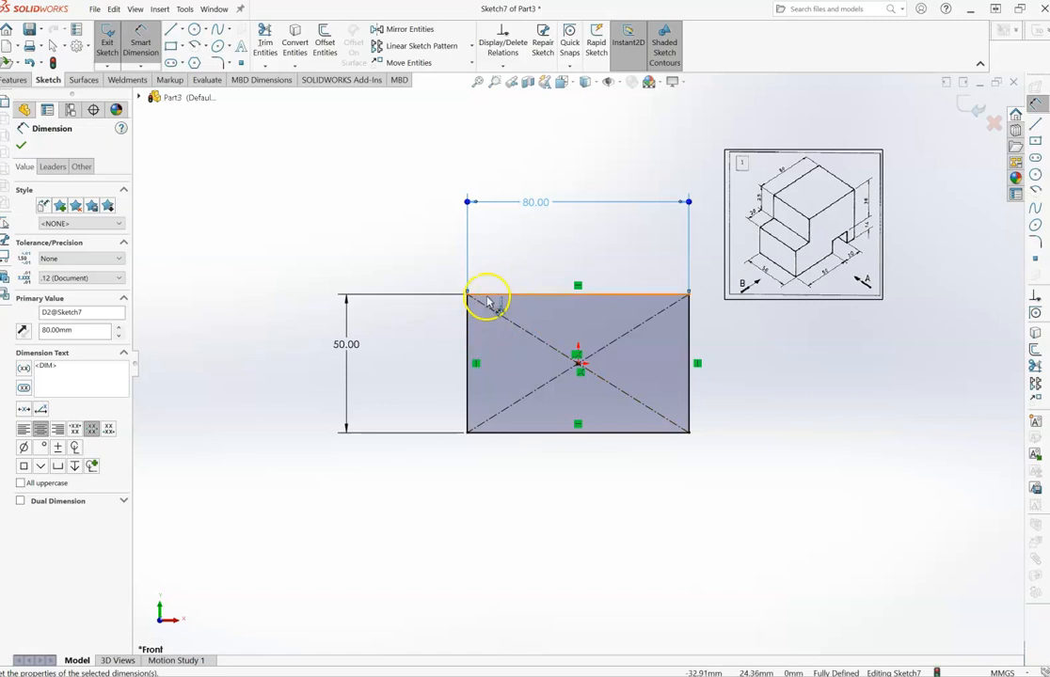
click(513, 266)
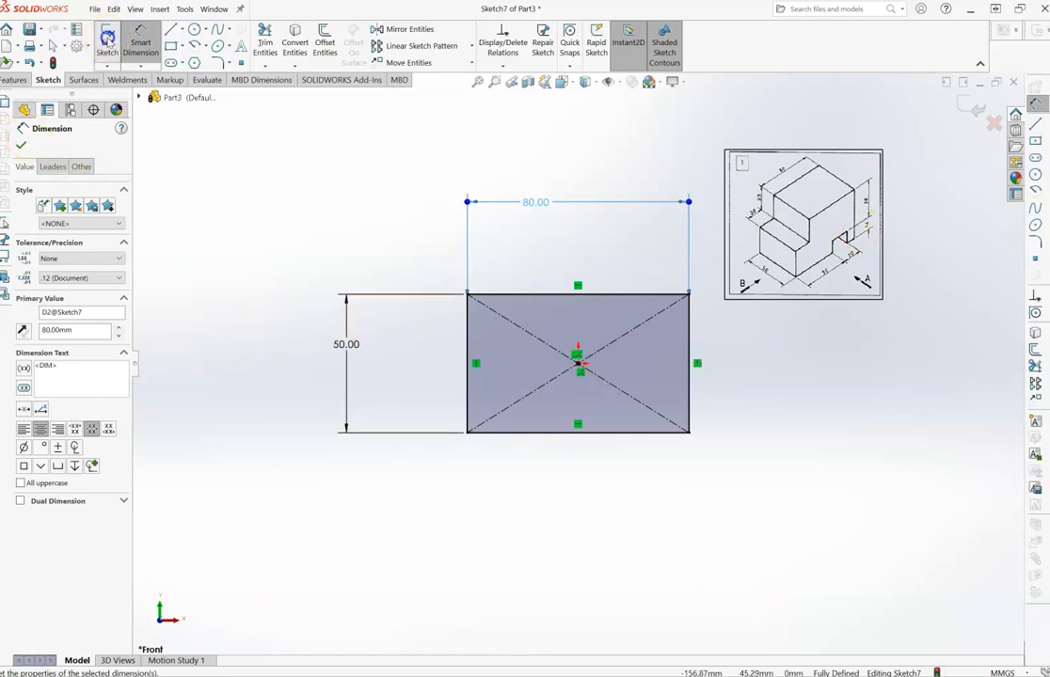
click(109, 43)
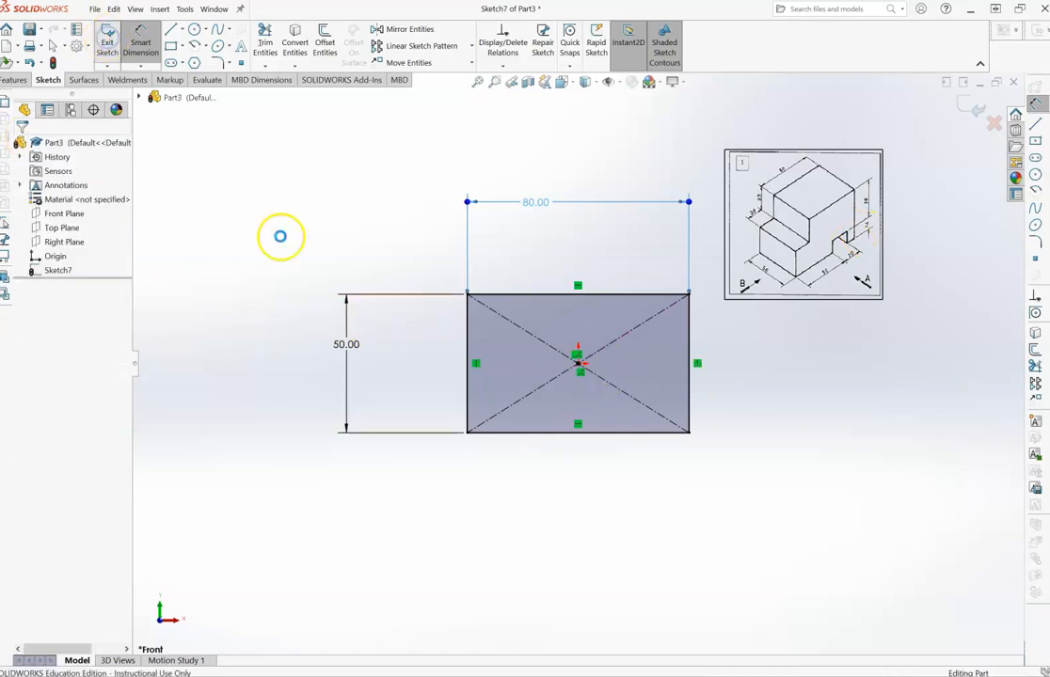
- Extrude the rectangle sketch as a Blind boss with a depth of 50 mm
click(65, 270)
click(17, 80)
click(111, 49)
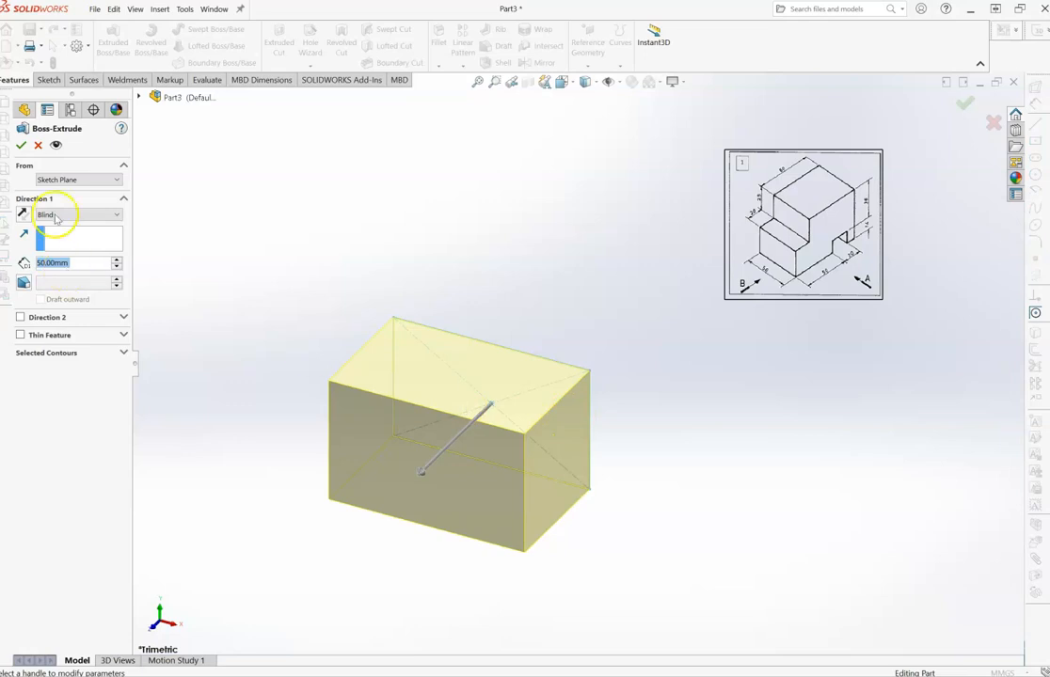
click(19, 144)
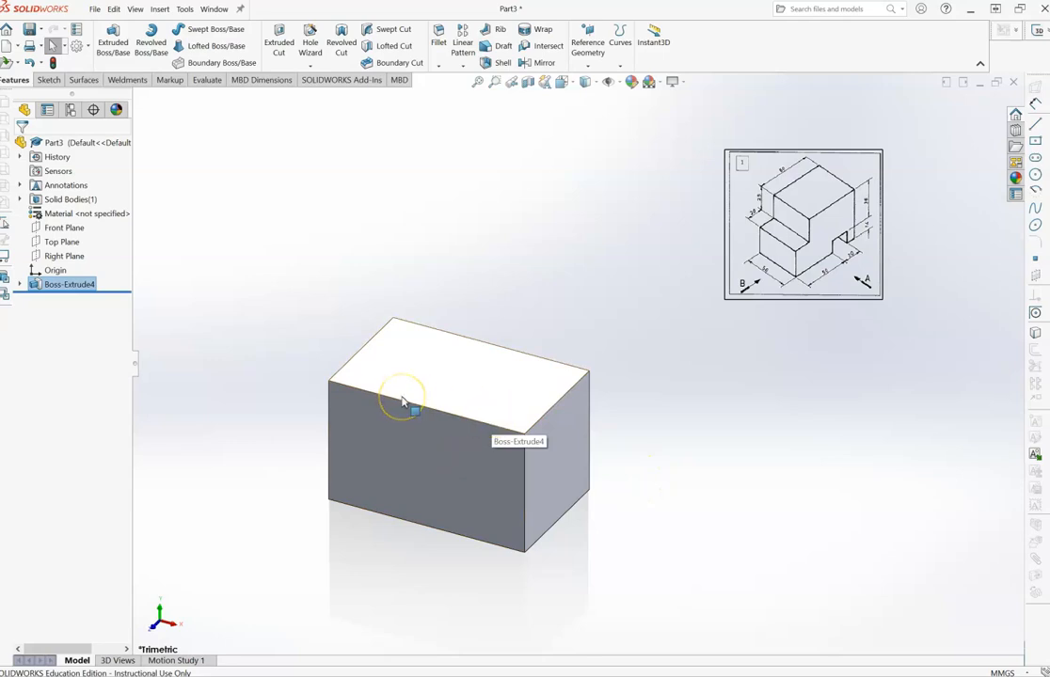
- Sketch a corner rectangle about 16 by 25 mm on the block's front face, starting at the face's upper-left corner
key(ctrl+1)
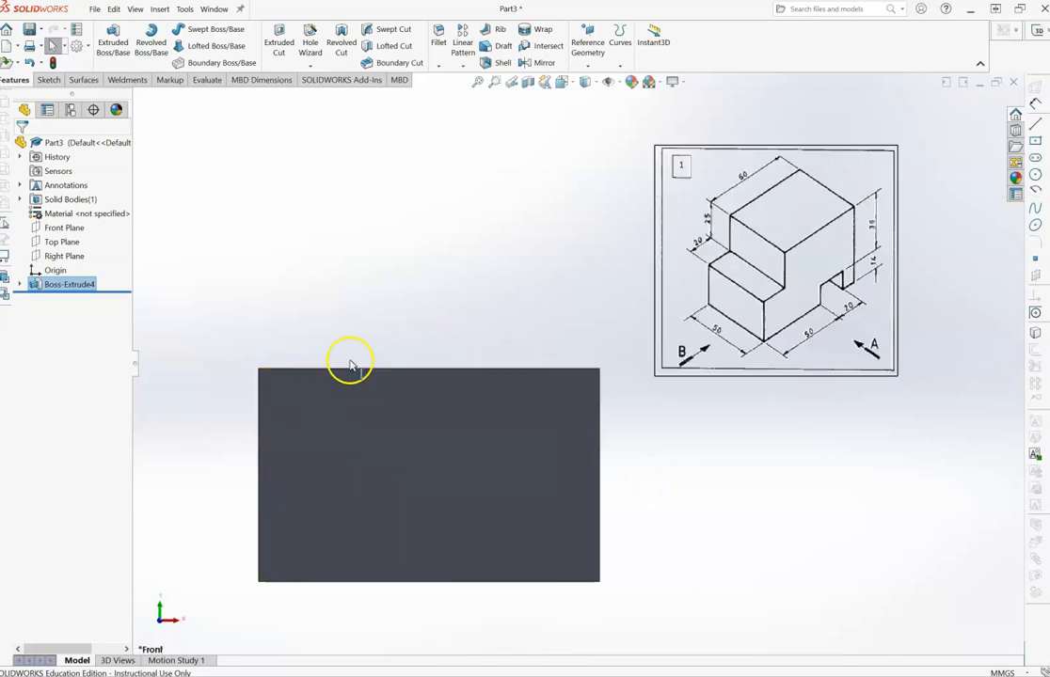
click(354, 491)
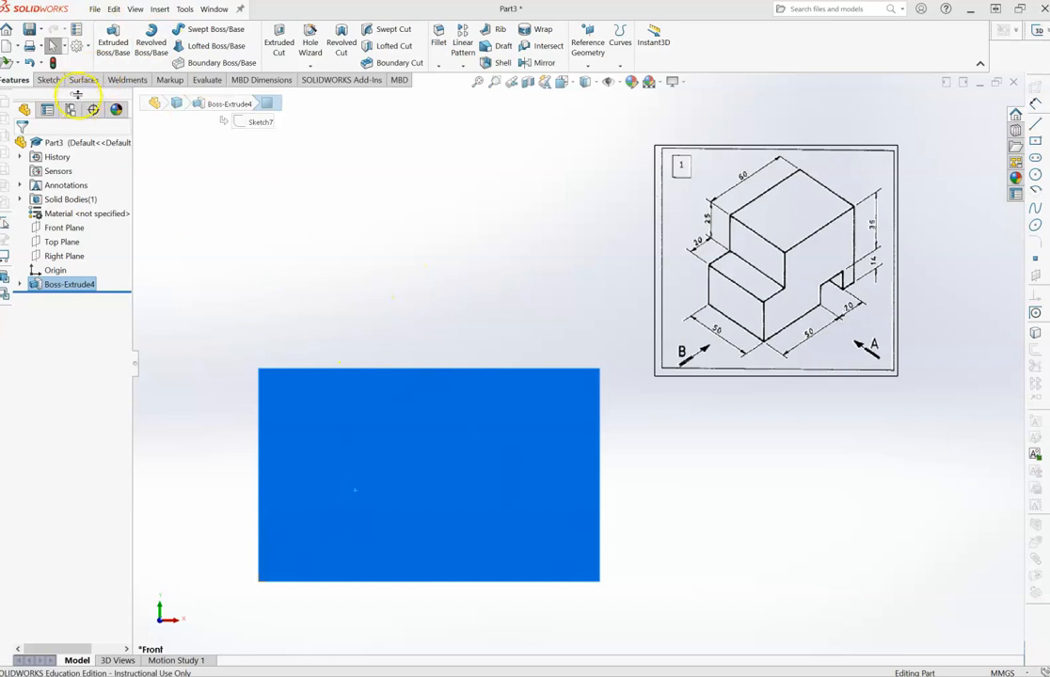
click(48, 79)
click(169, 45)
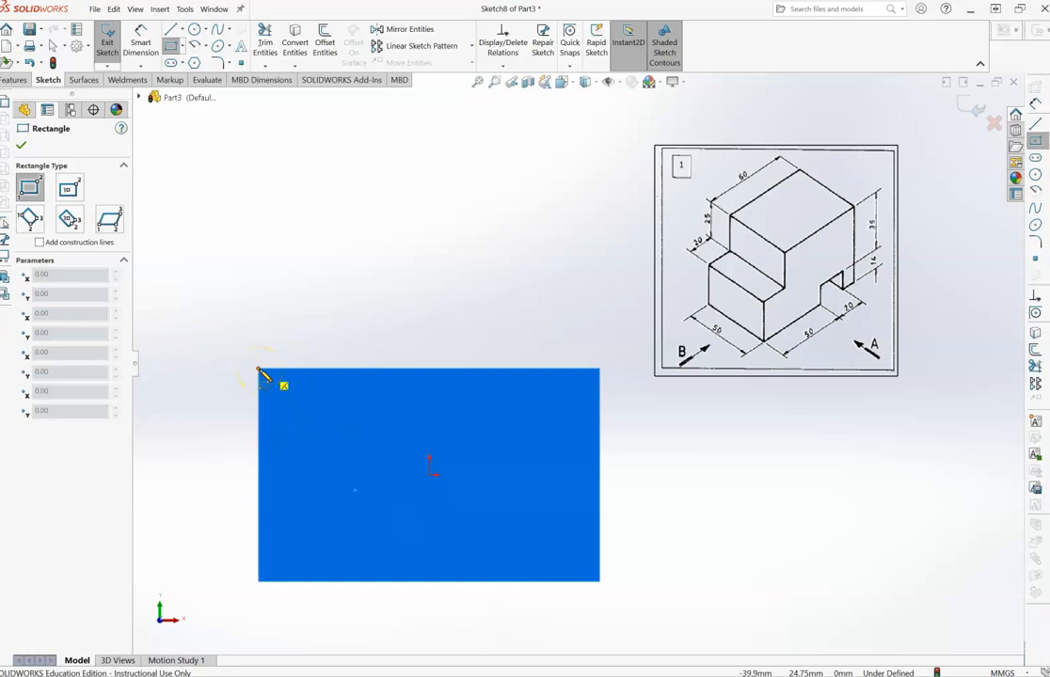
click(259, 370)
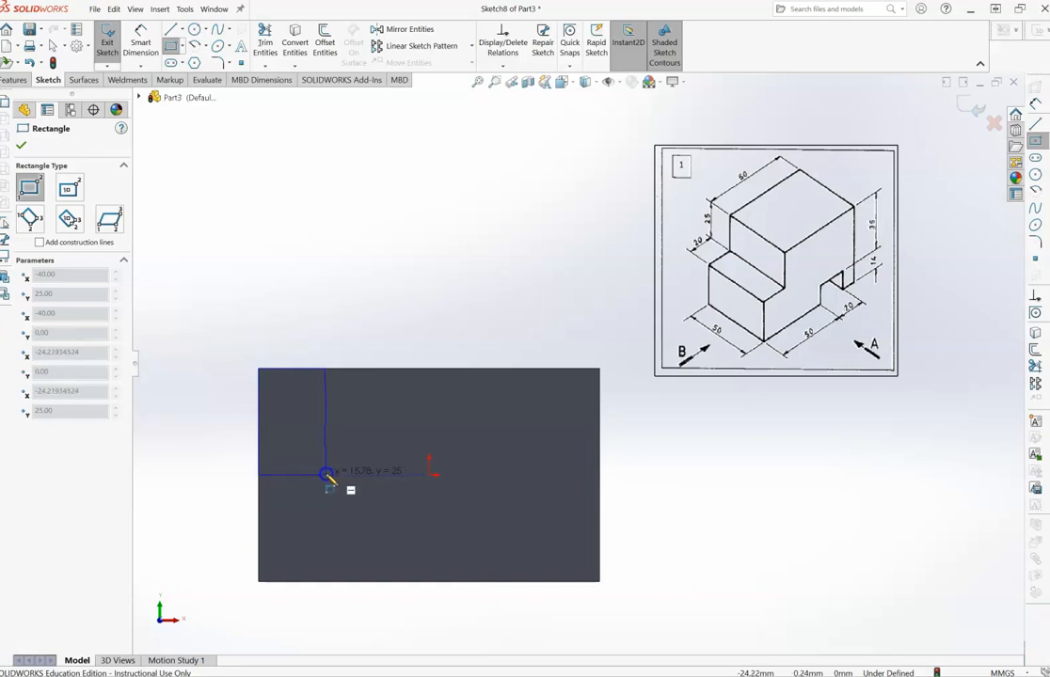
click(326, 475)
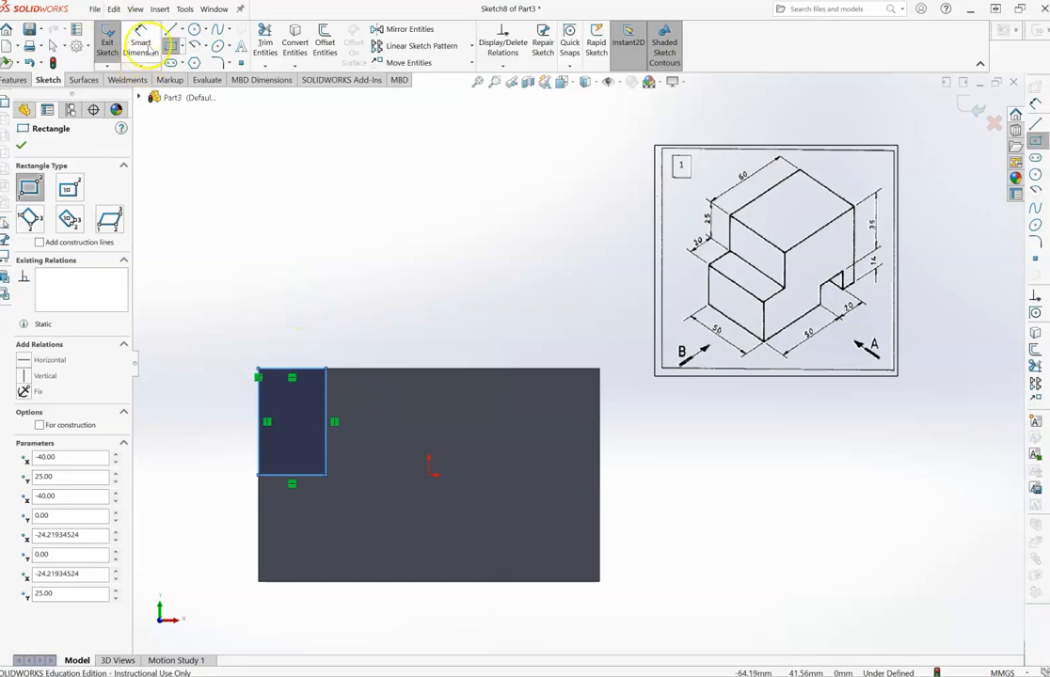
- Dimension the corner rectangle on the front face 25 mm high and 20 mm wide
click(143, 46)
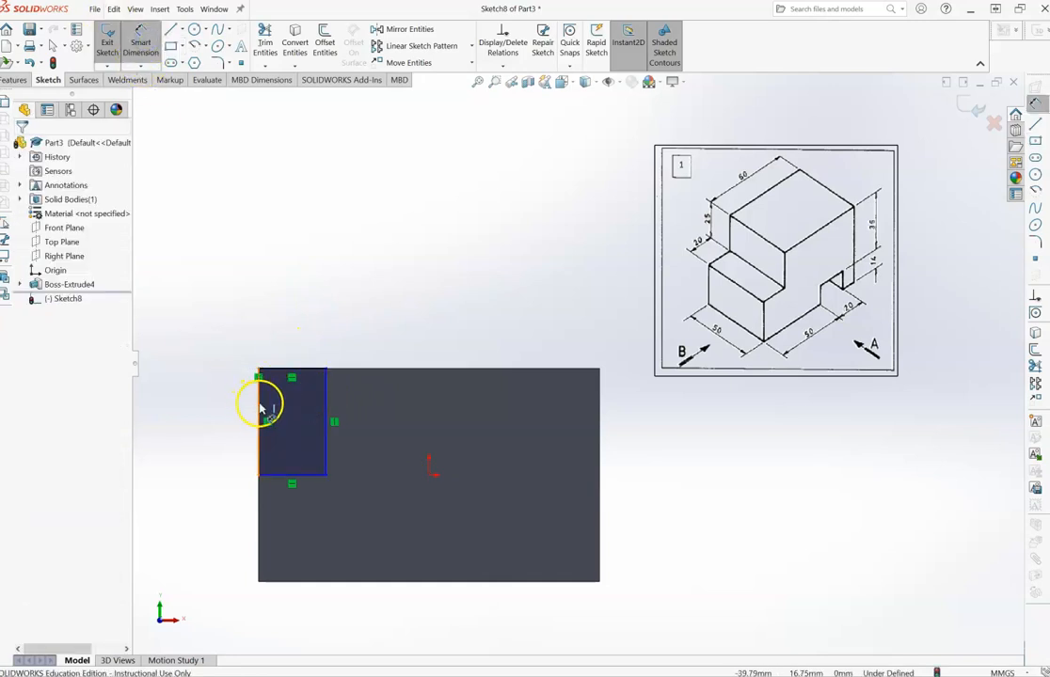
click(201, 403)
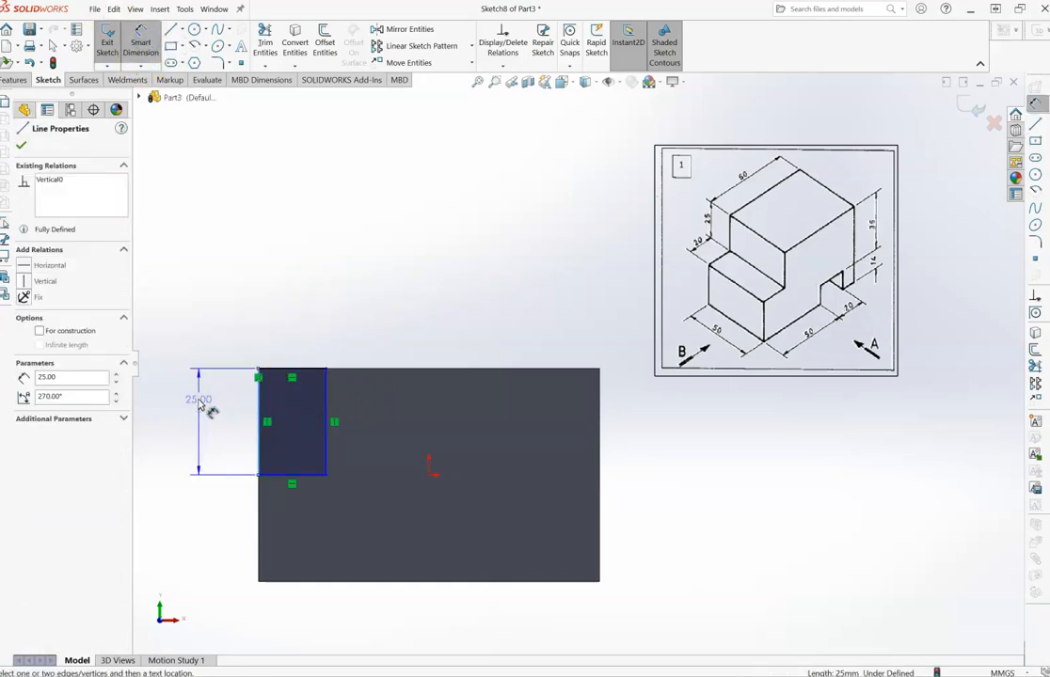
click(198, 400)
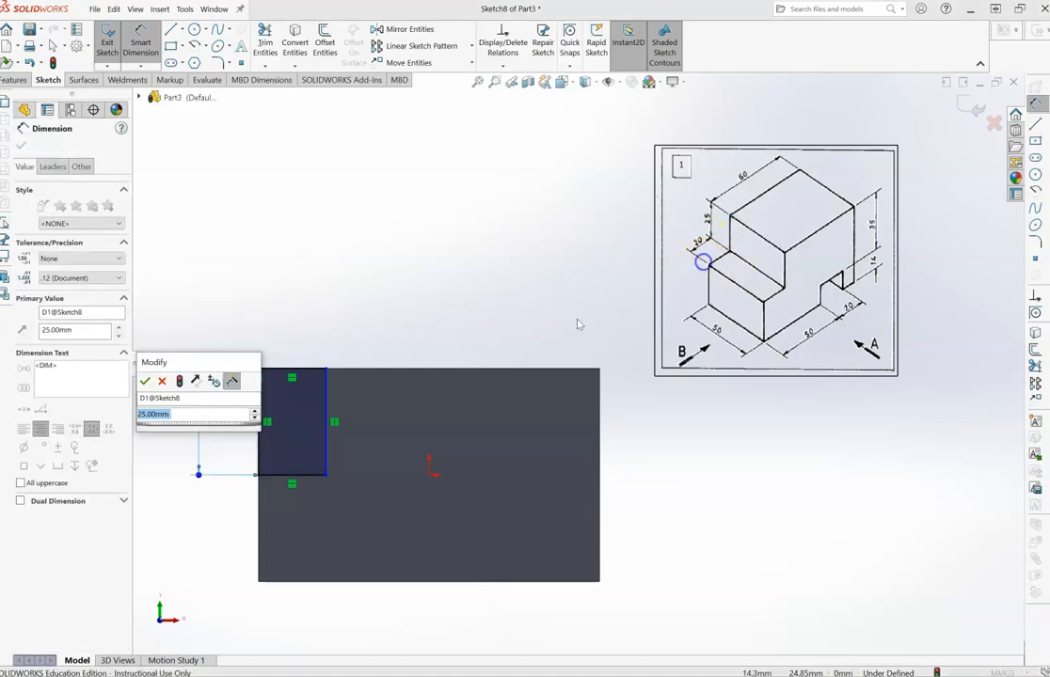
key(Return)
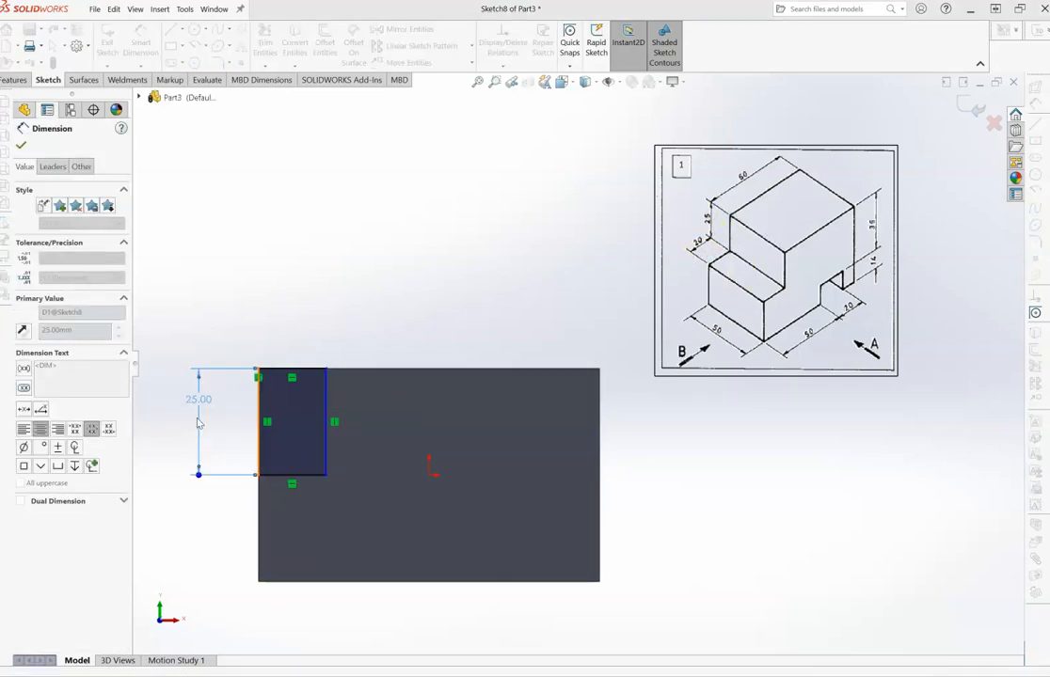
click(300, 374)
click(297, 334)
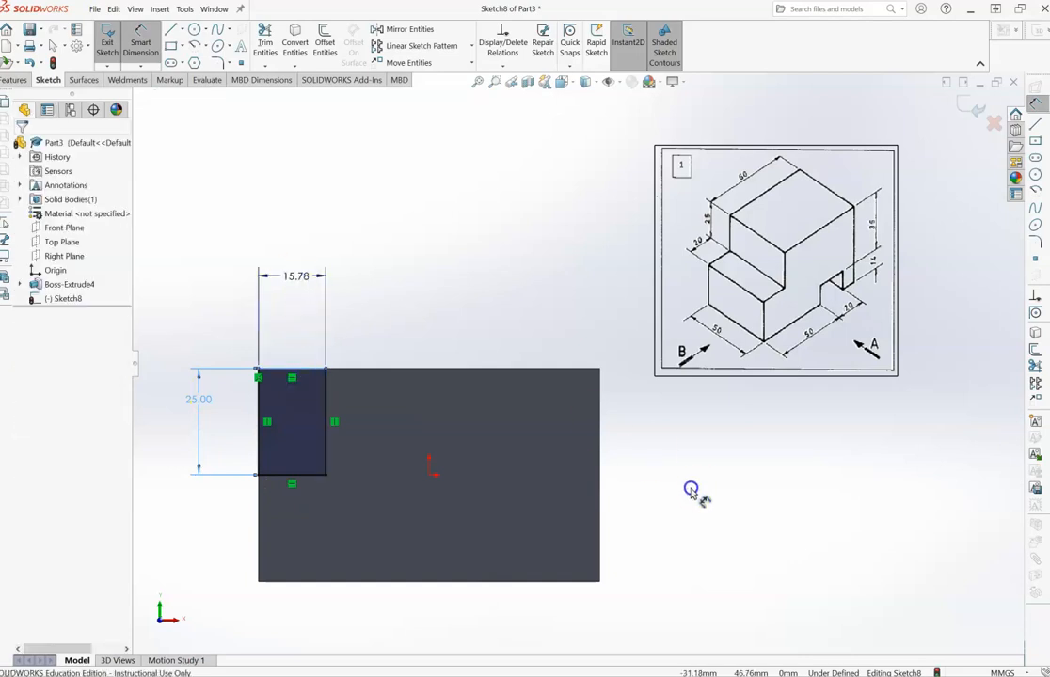
text(2)
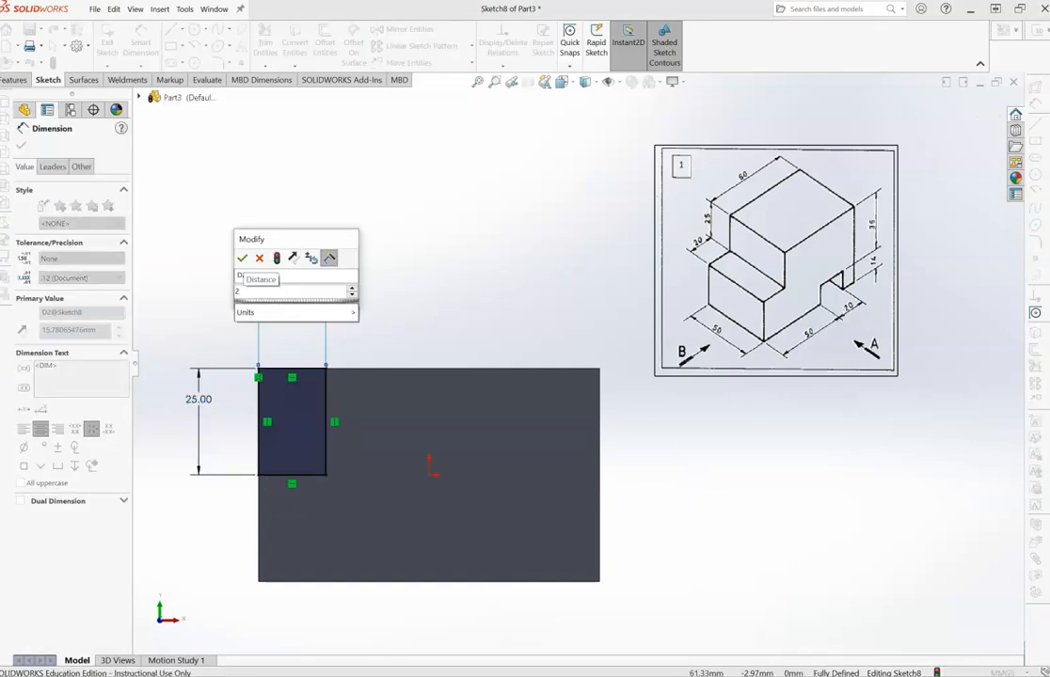
text(0)
key(Return)
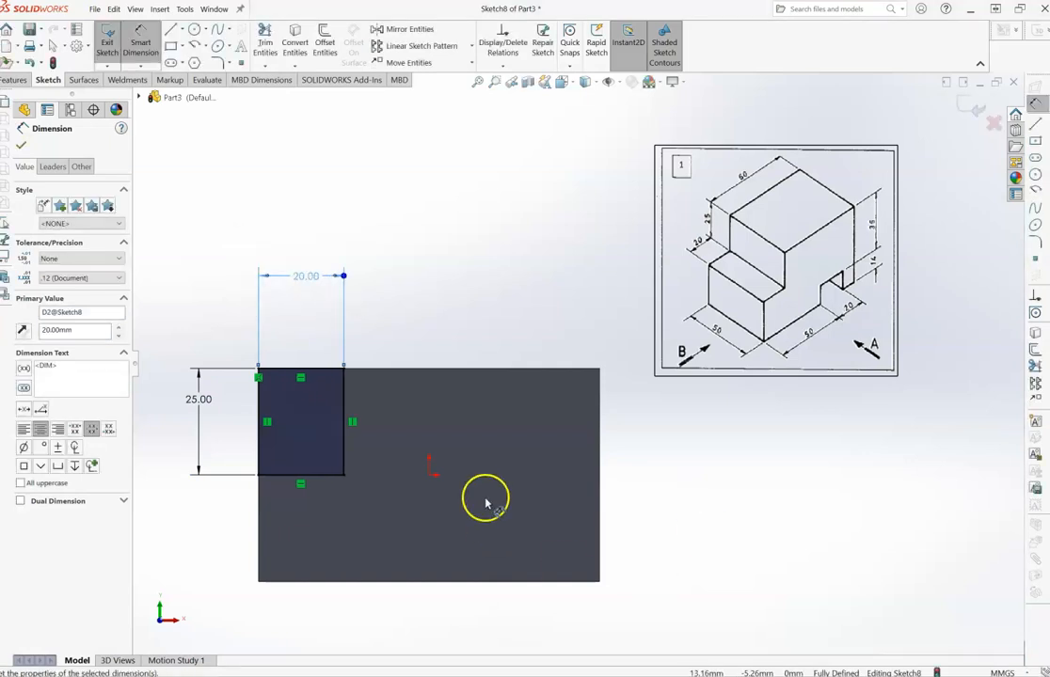
- Exit the sketch and cut the 20 by 25 mm corner rectangle through the block as a Blind cut with a depth of 50 mm
click(107, 43)
click(107, 42)
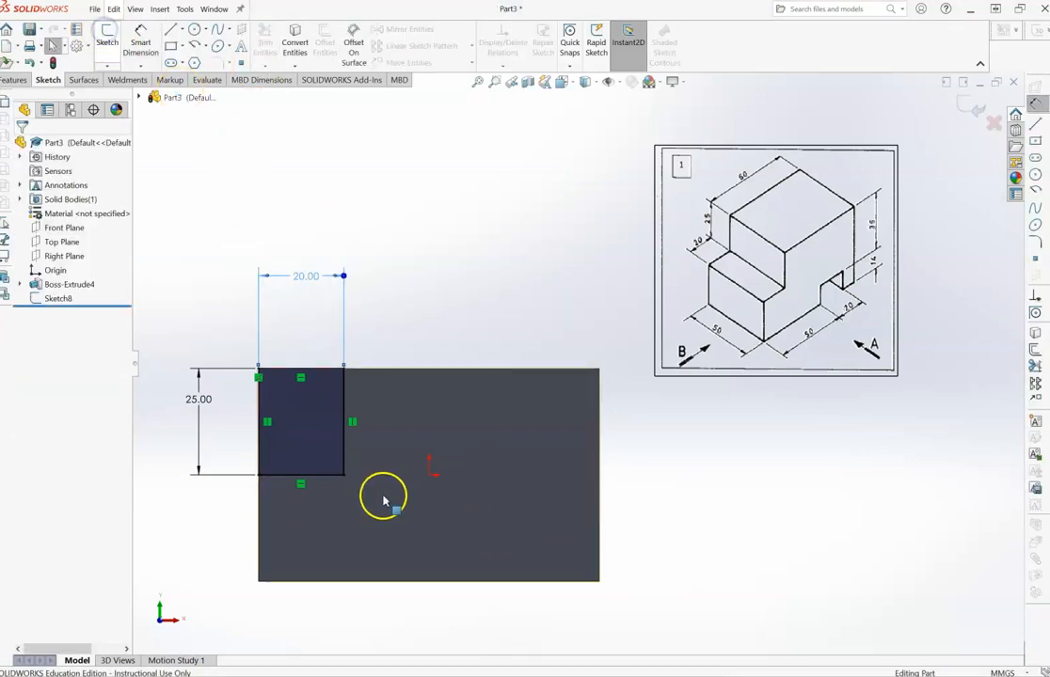
click(60, 298)
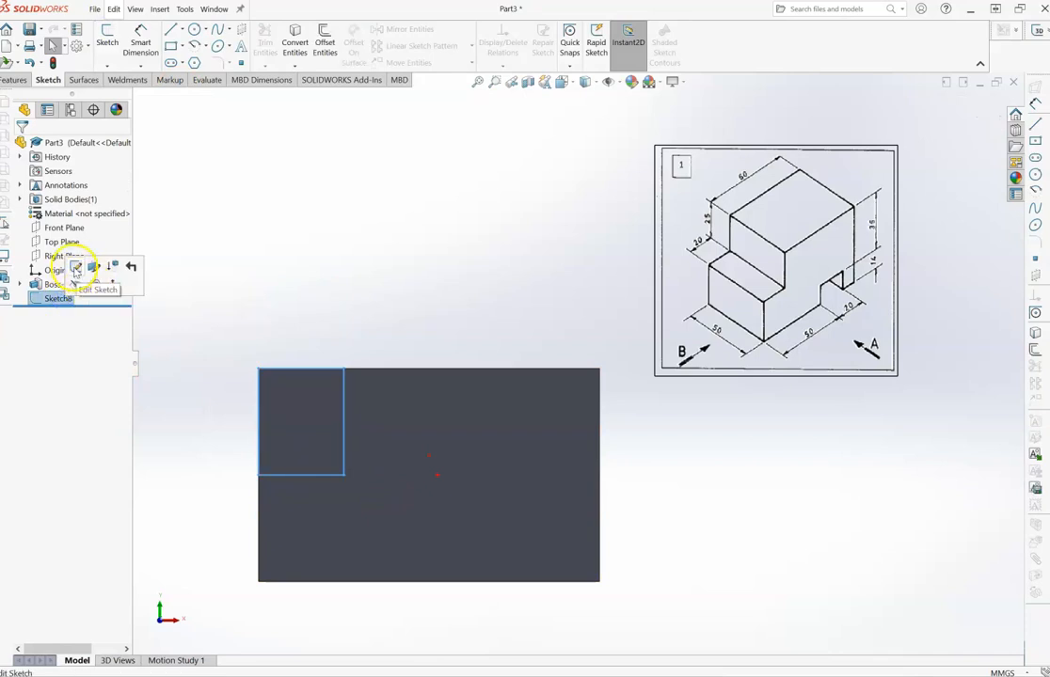
click(14, 79)
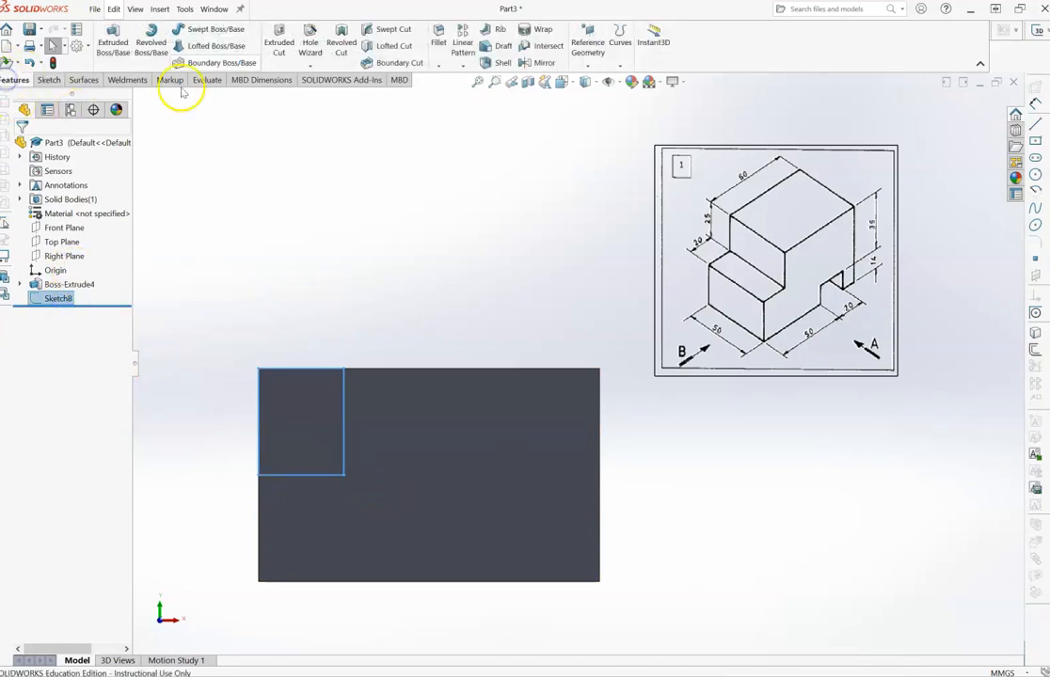
click(278, 42)
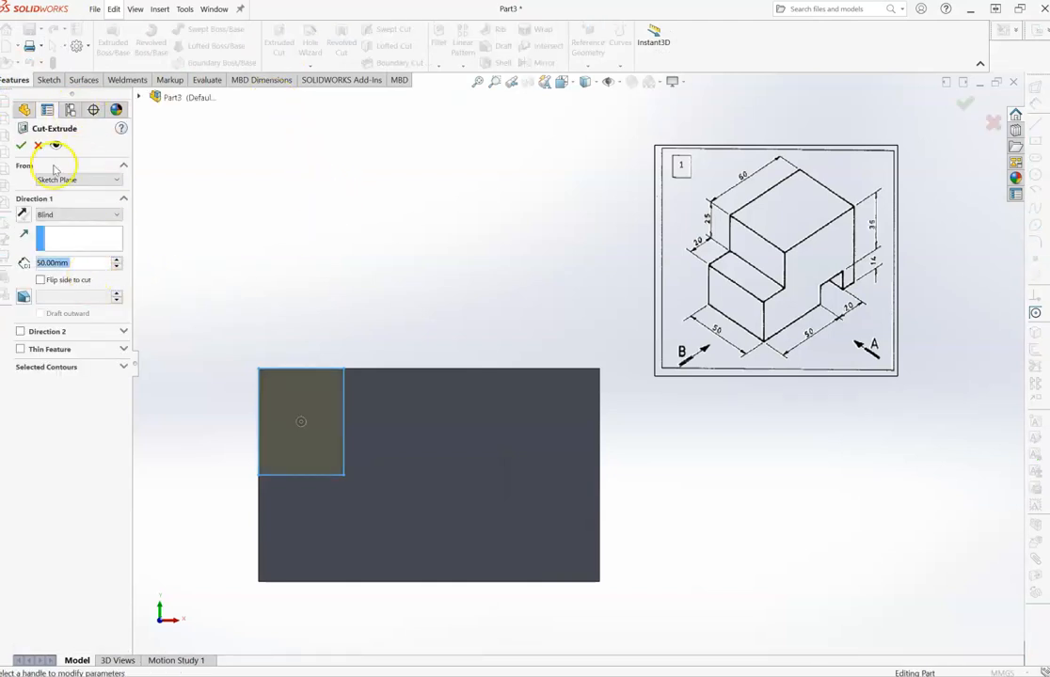
click(392, 325)
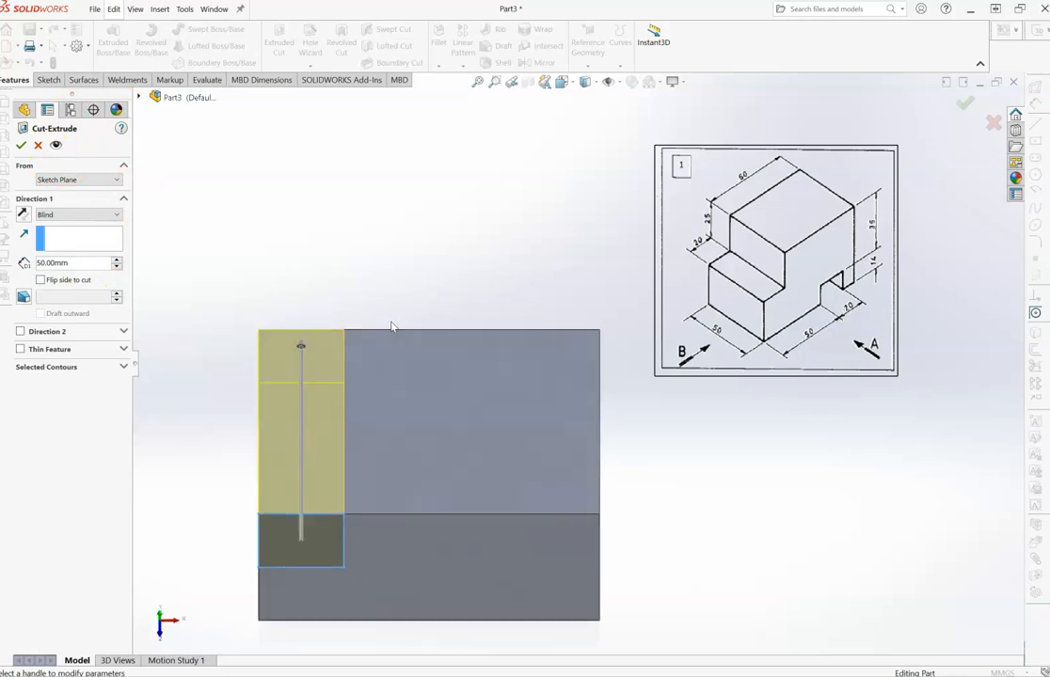
click(20, 145)
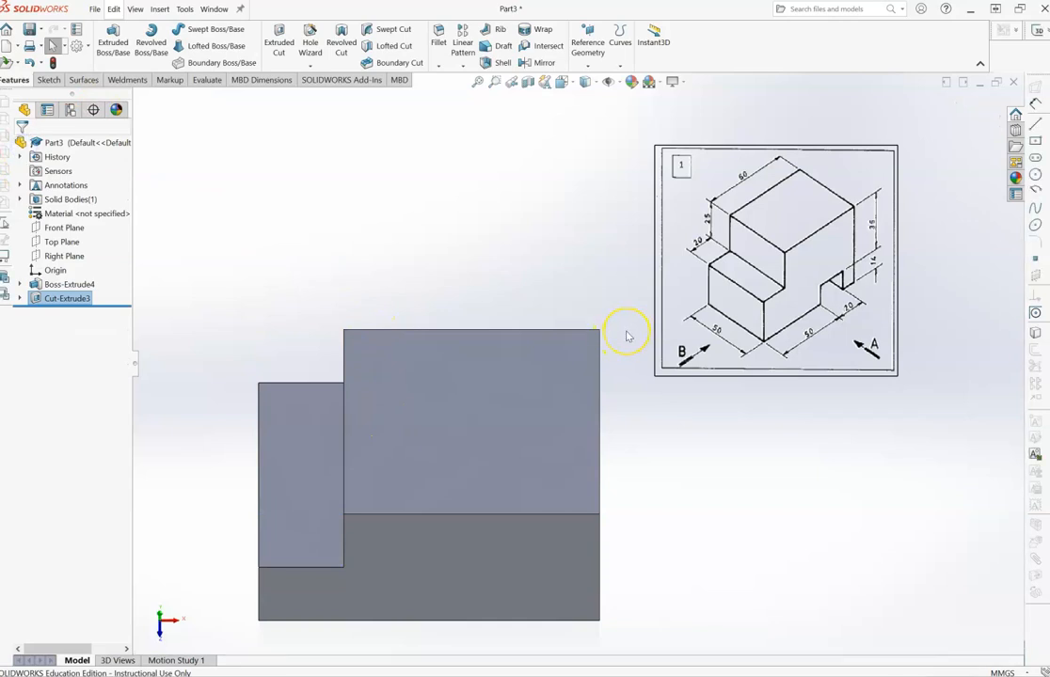
- Sketch a corner rectangle about 21 by 14 mm on the block's front face, standing on the bottom edge right of centre
key(Up)
key(Up)
key(Up)
key(Up)
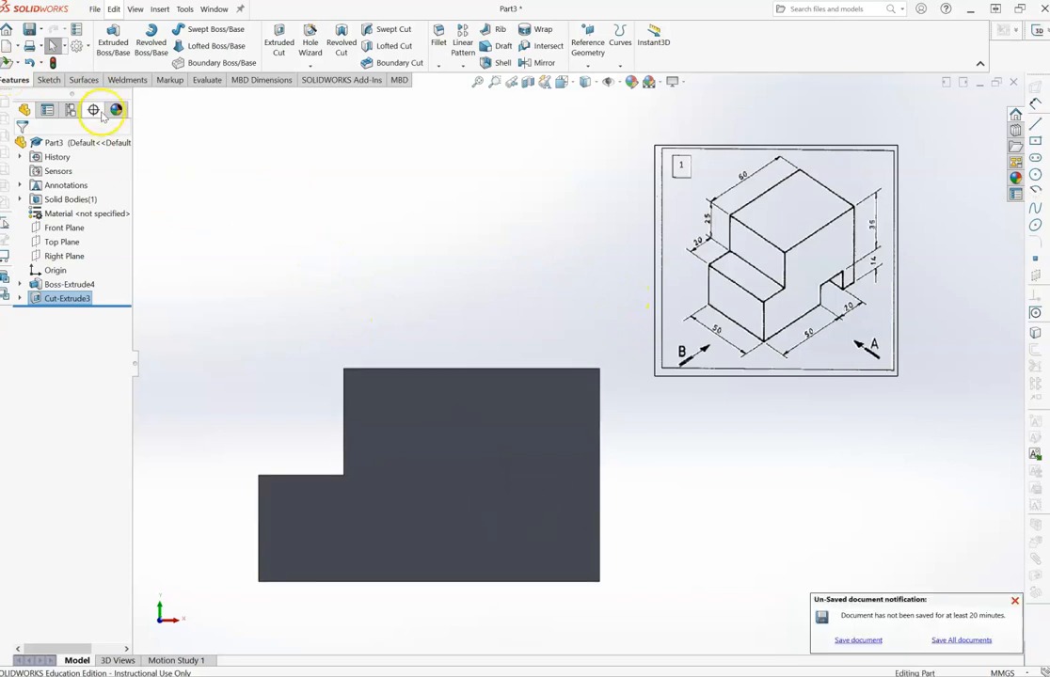
click(48, 80)
click(477, 499)
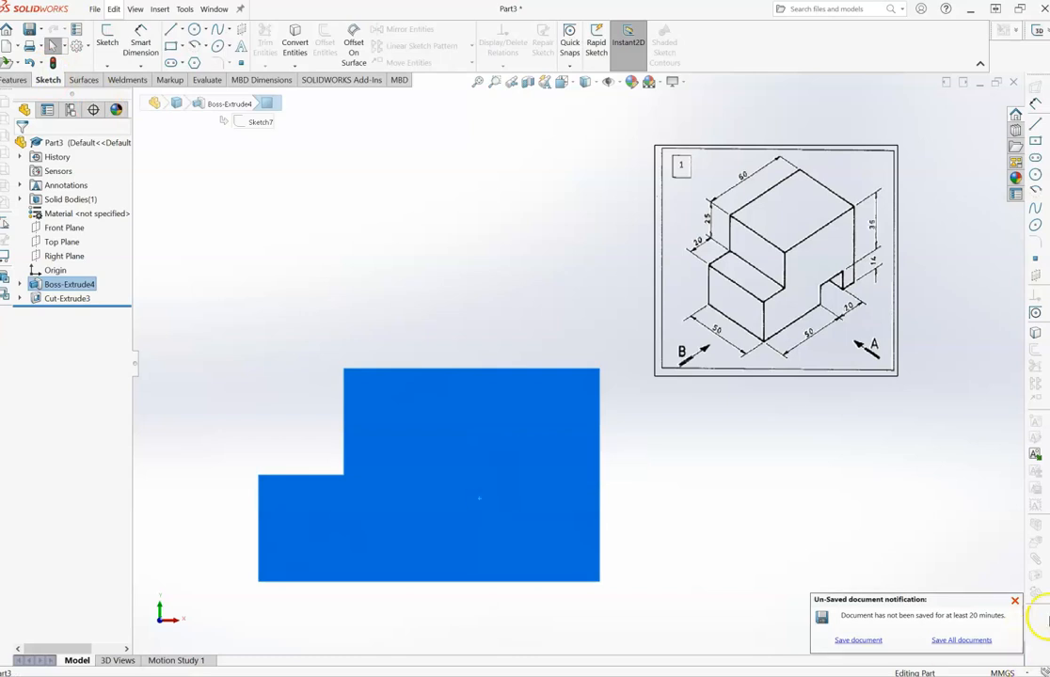
click(1015, 603)
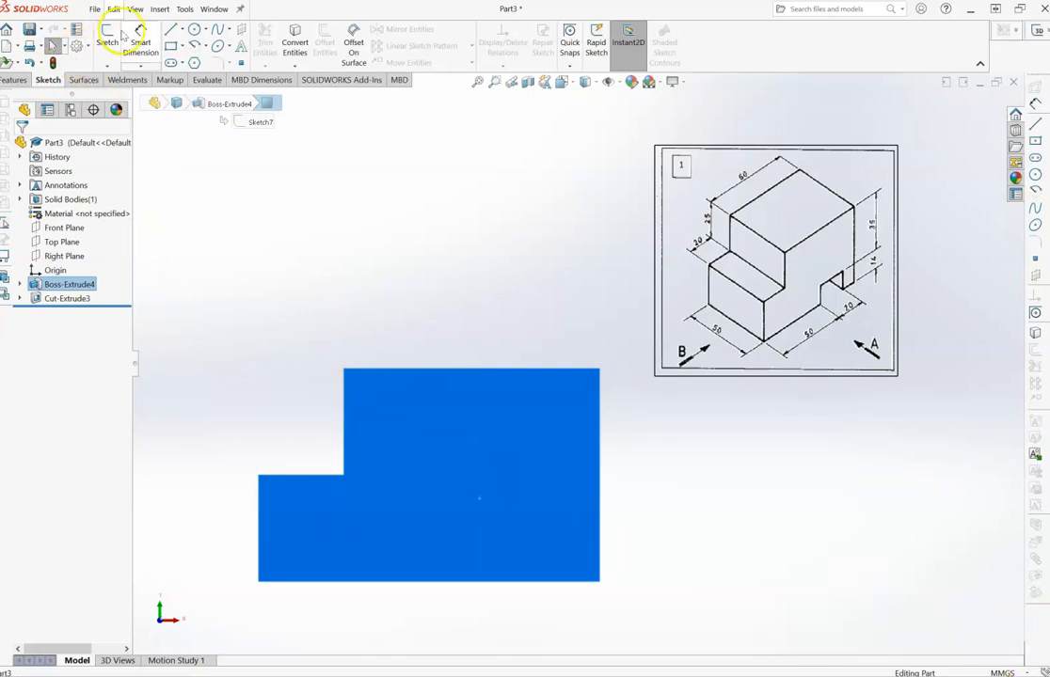
click(173, 45)
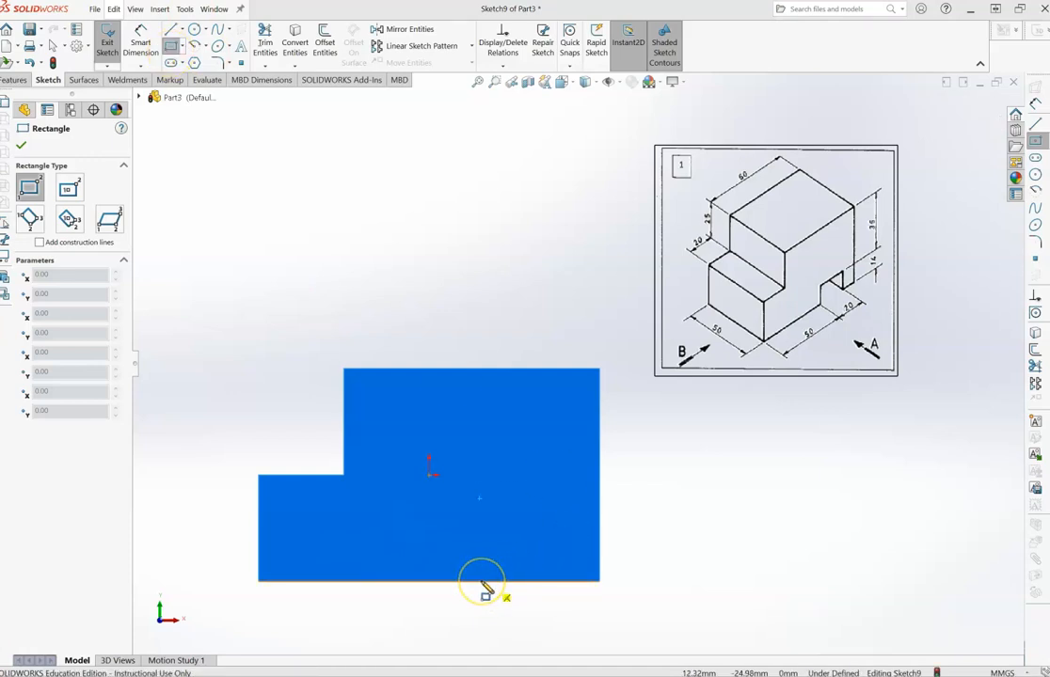
click(482, 582)
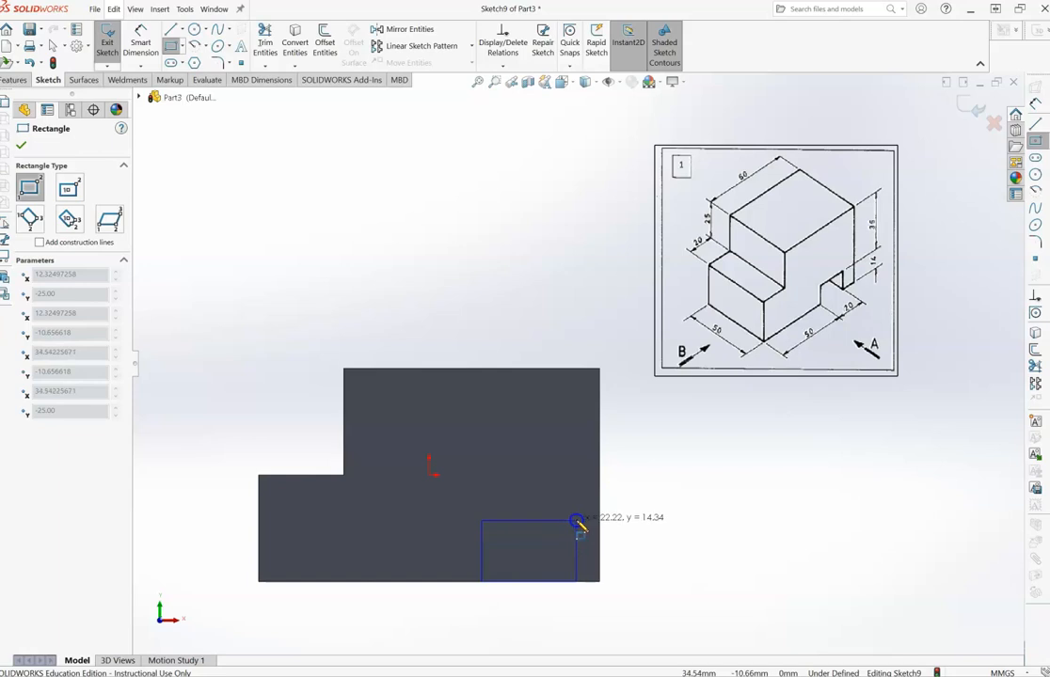
click(571, 522)
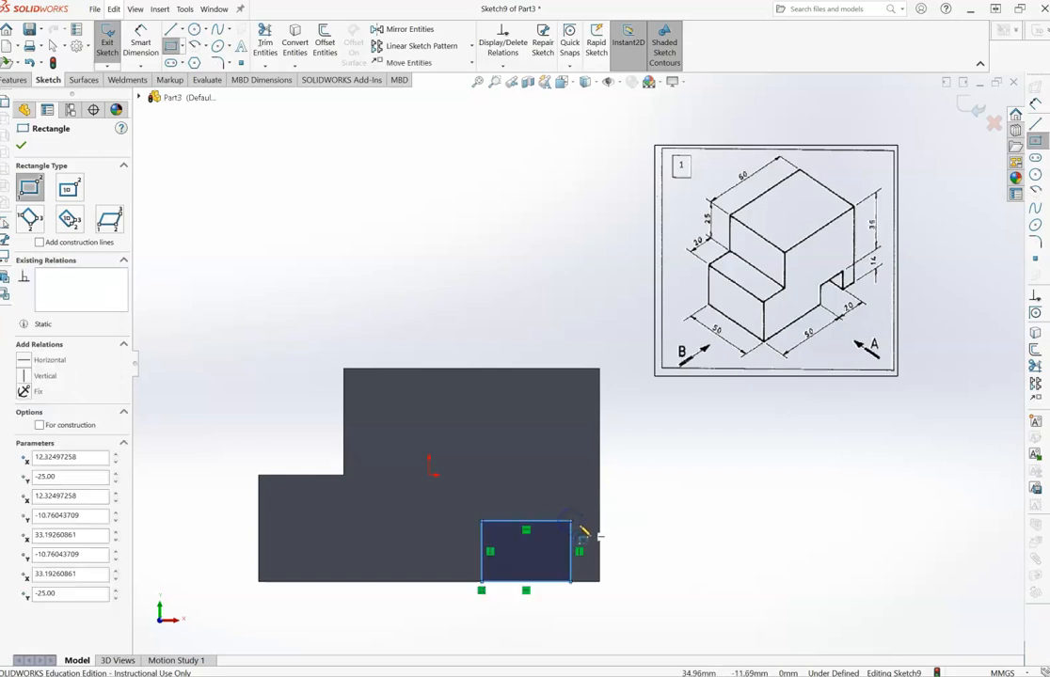
- Dimension the notch rectangle on the bottom edge 20 mm wide and 14 mm high
click(141, 42)
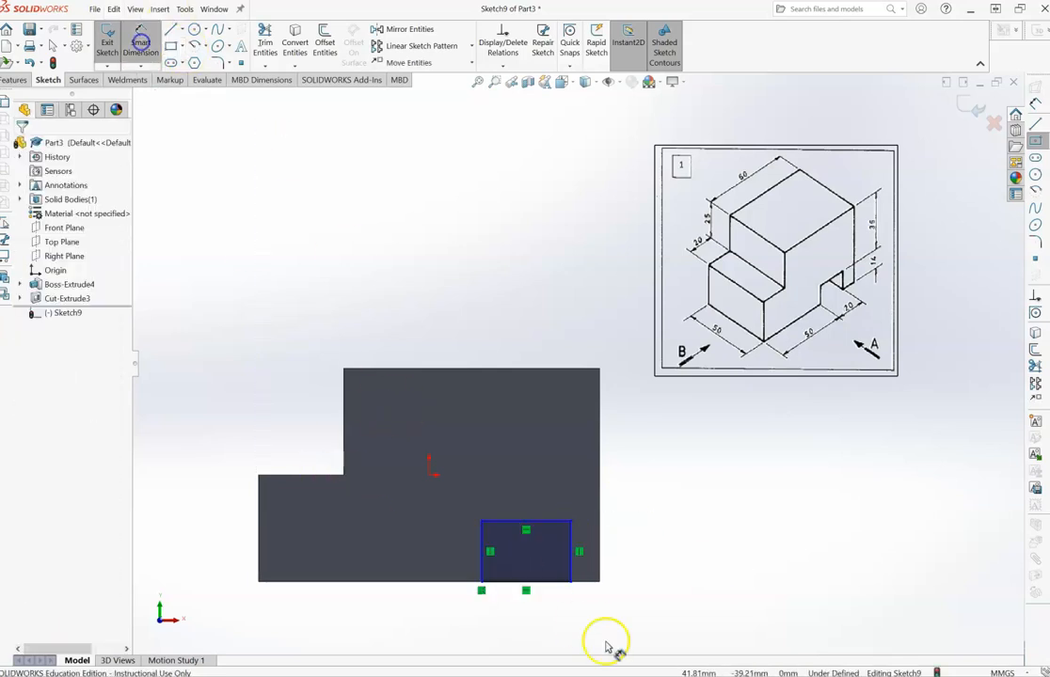
click(519, 582)
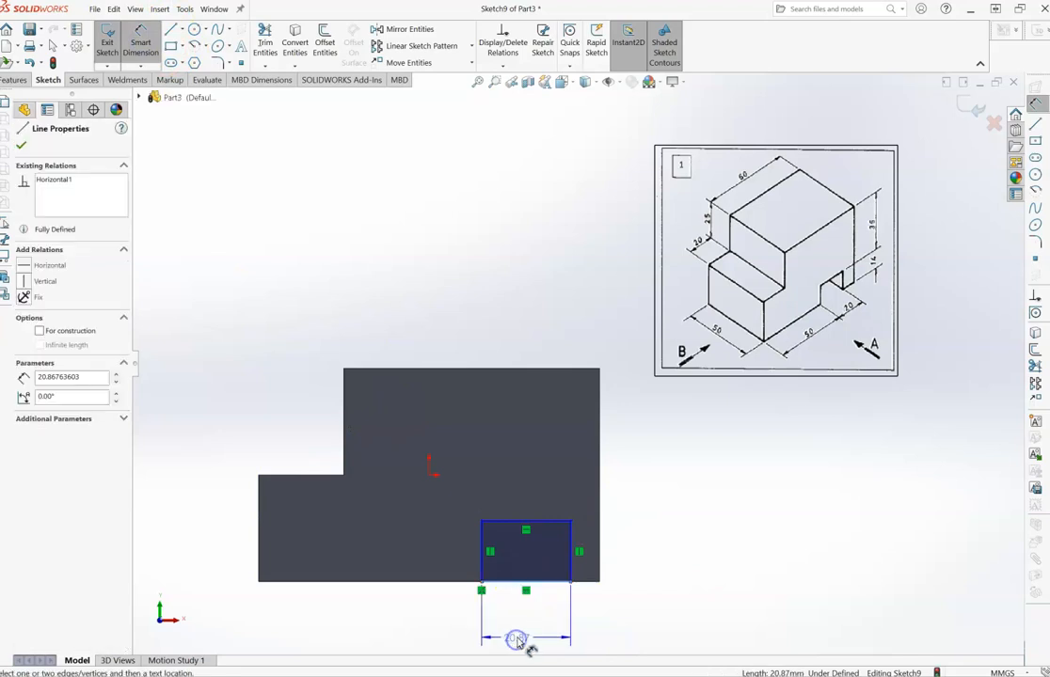
click(515, 640)
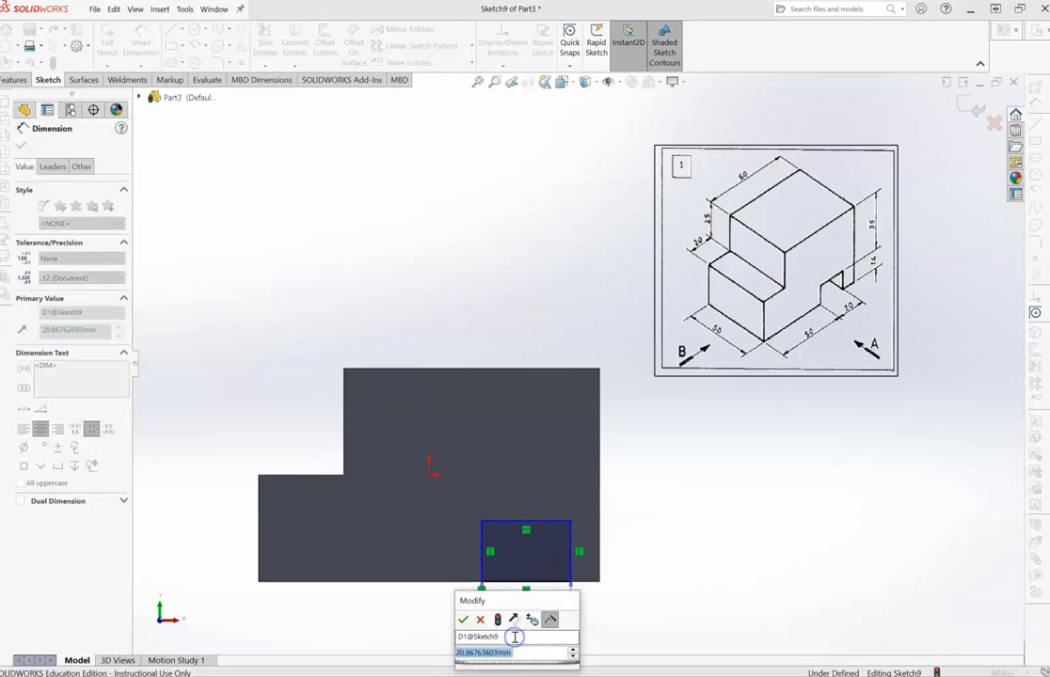
text(20)
key(Return)
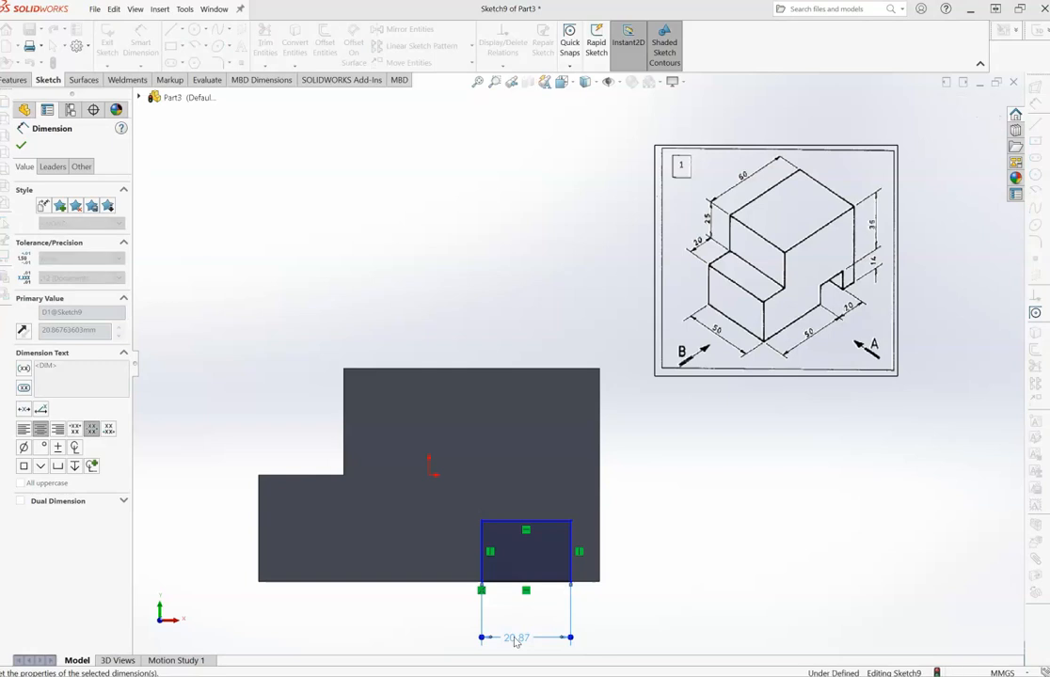
click(567, 539)
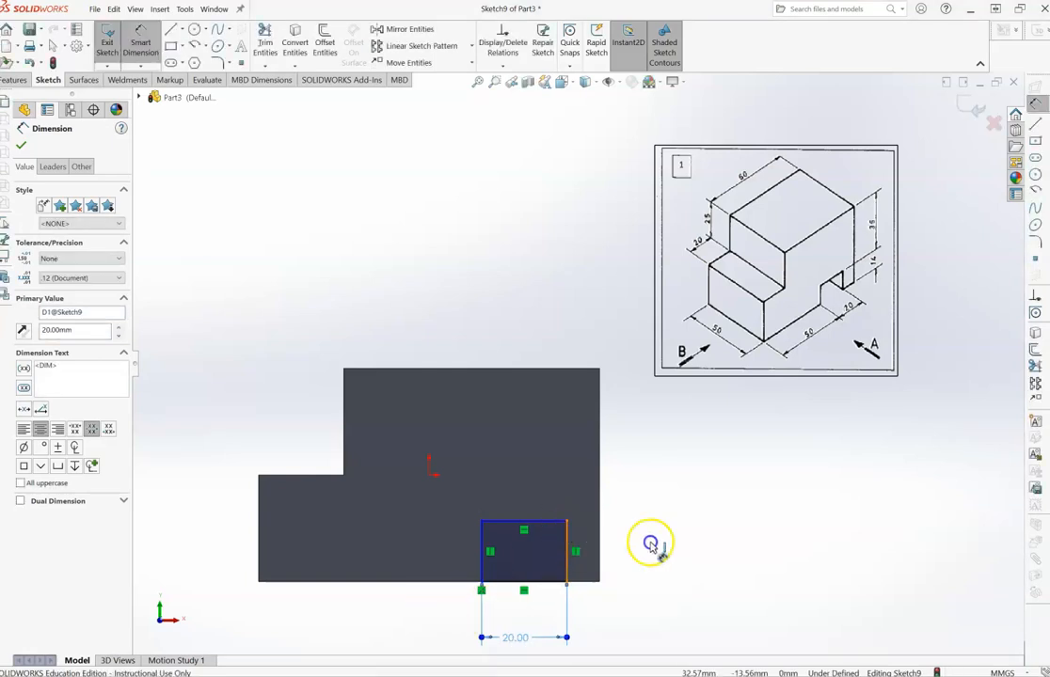
click(604, 536)
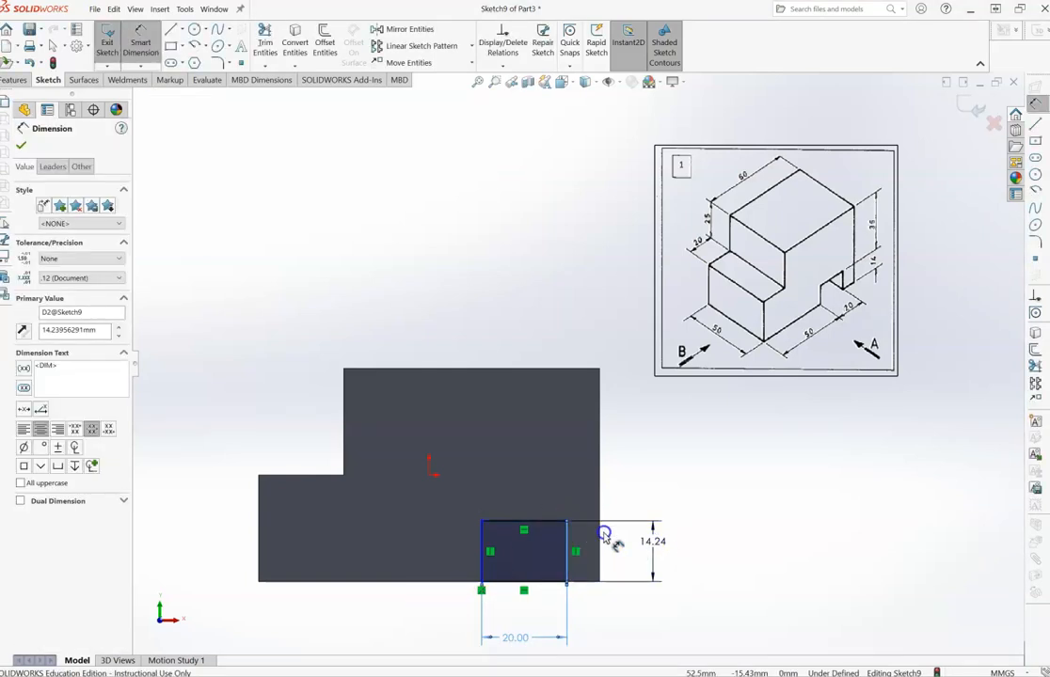
text(14)
key(Return)
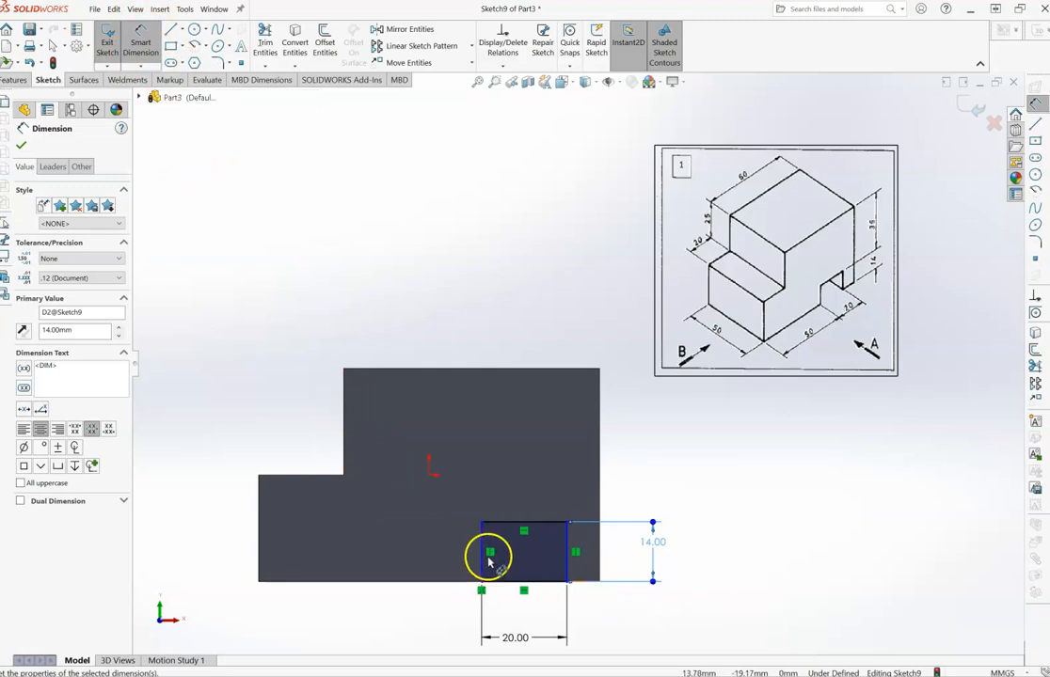
- Try to position the notch rectangle with a 50 mm dimension between its left side and the block's left edge
drag(483, 546, 259, 547)
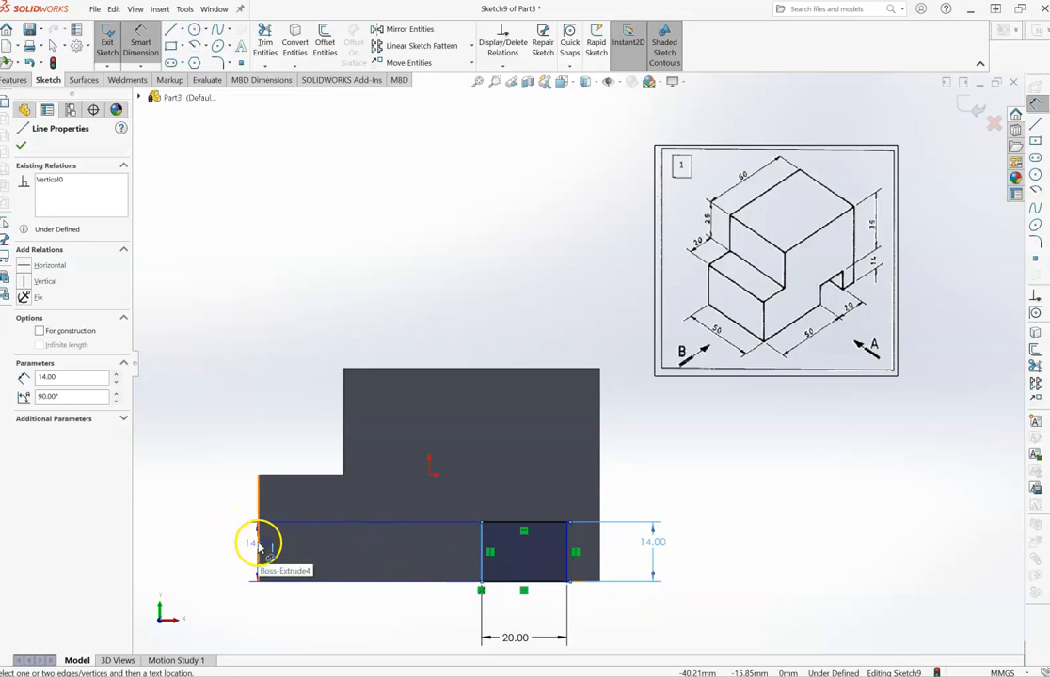
click(259, 546)
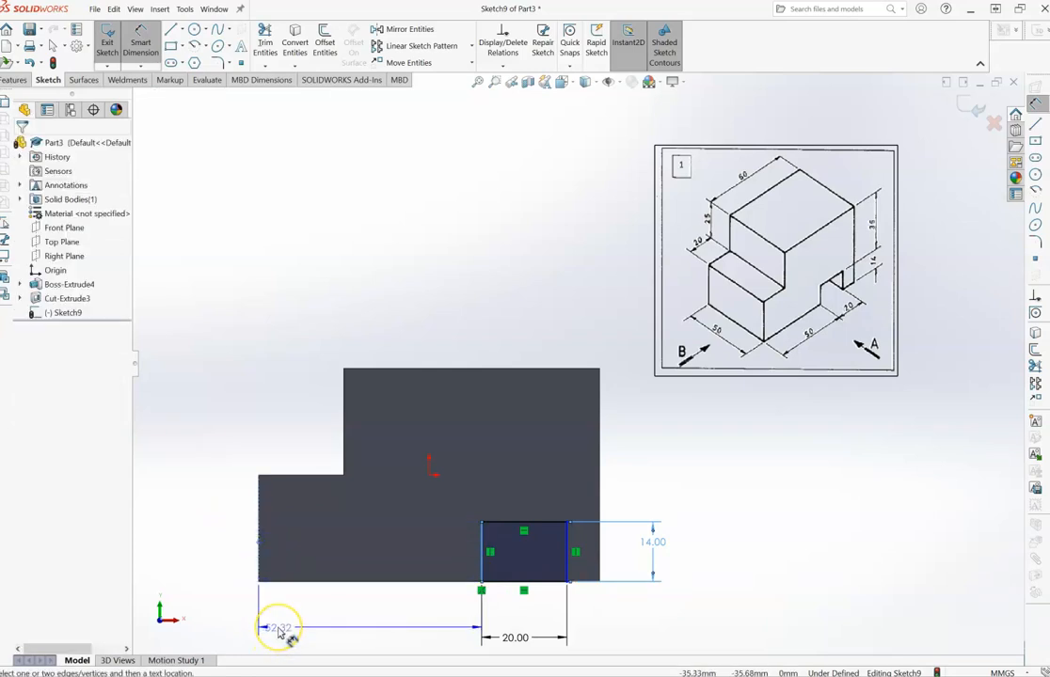
click(329, 633)
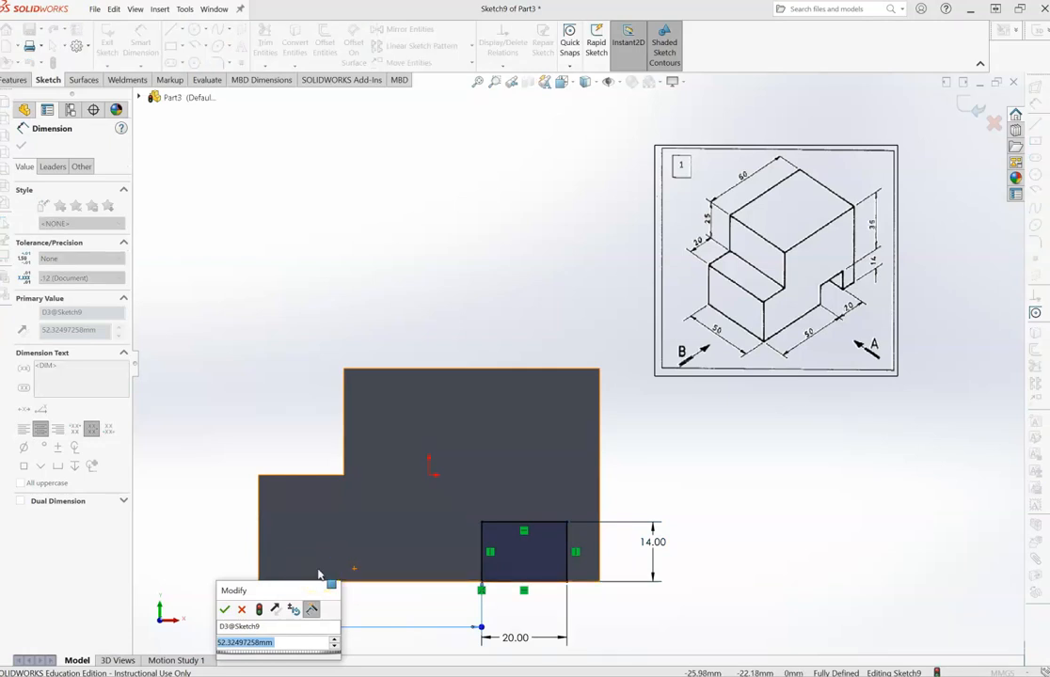
text(50)
key(Return)
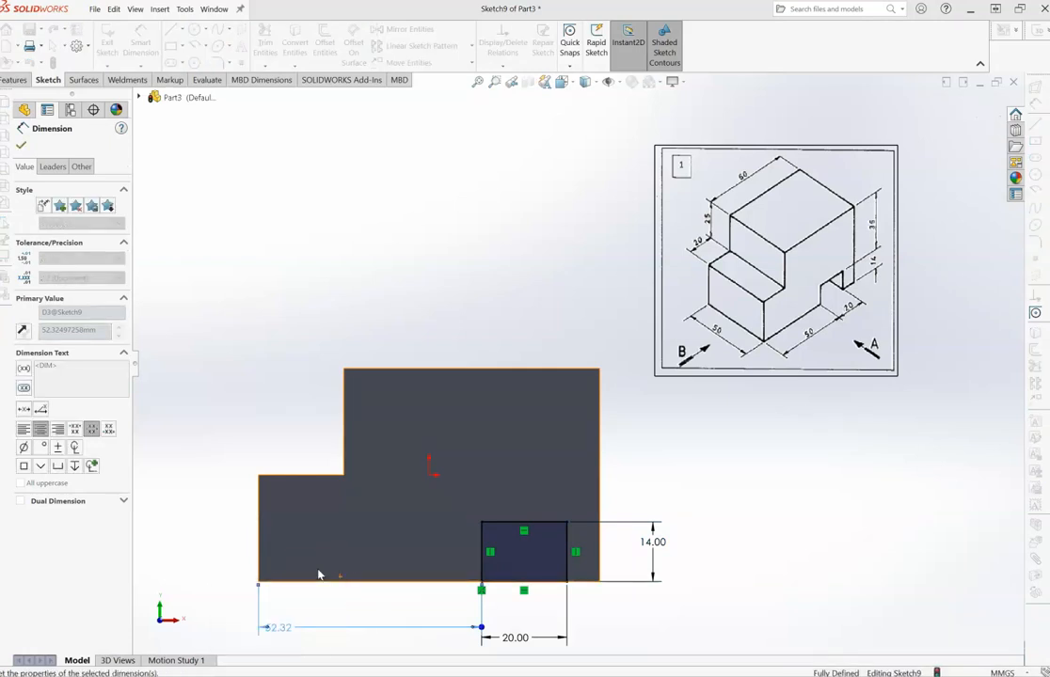
click(412, 549)
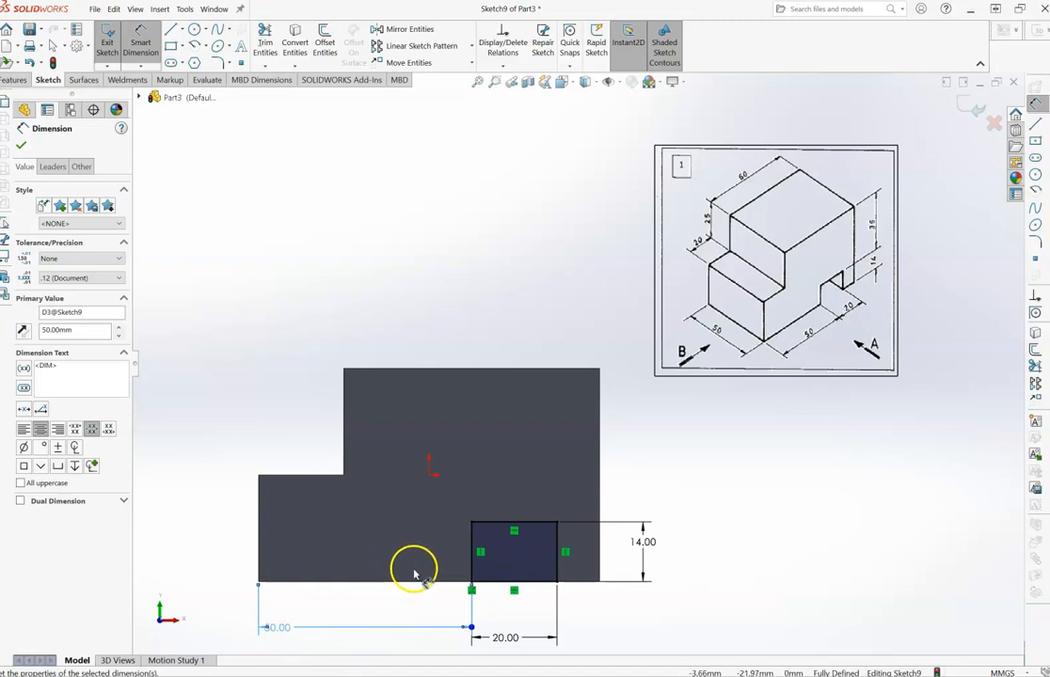
- Undo the 50 mm position dimension and the change of the notch rectangle's height to 14 mm
key(ctrl+z)
key(ctrl+z)
key(ctrl+z)
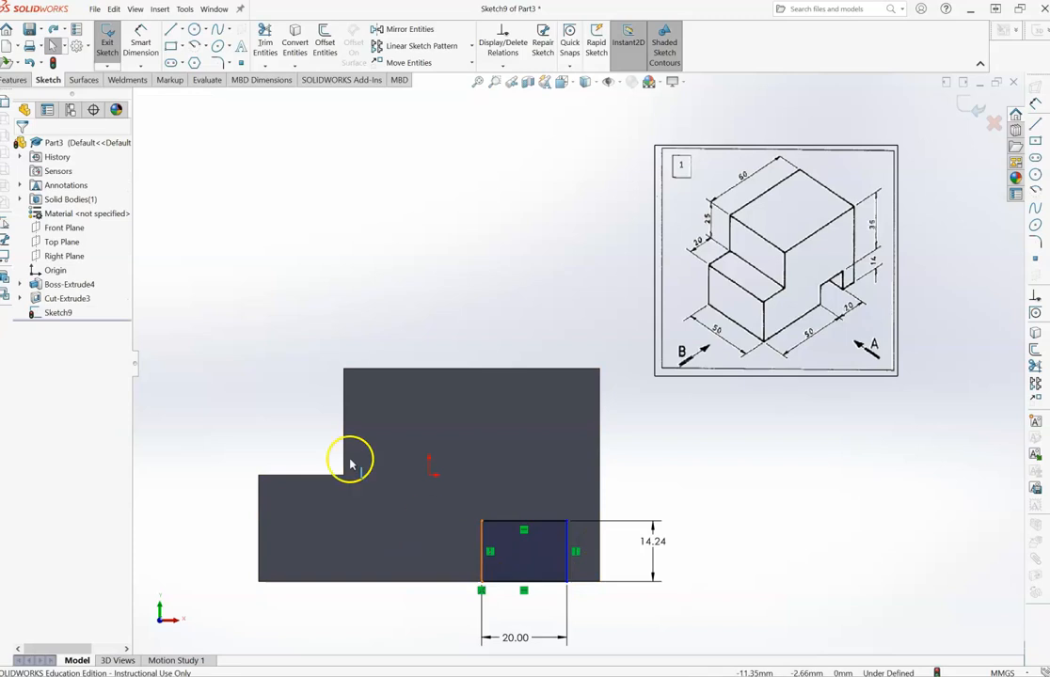
- Dimension the distance from the block's left edge to the notch rectangle's left side as 50 mm
click(141, 36)
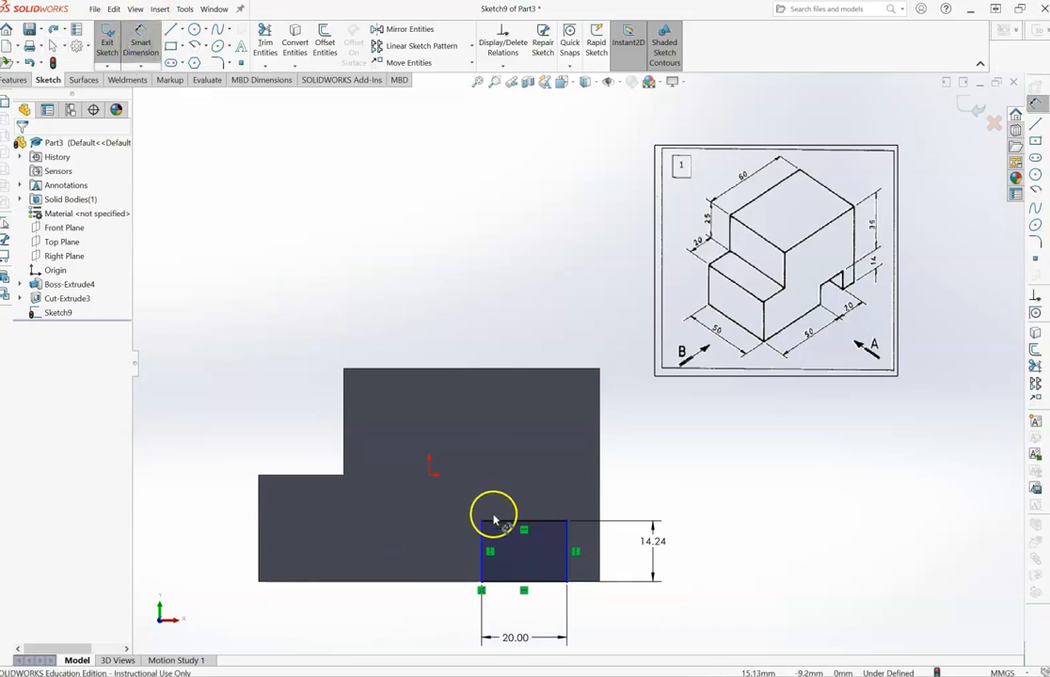
click(483, 543)
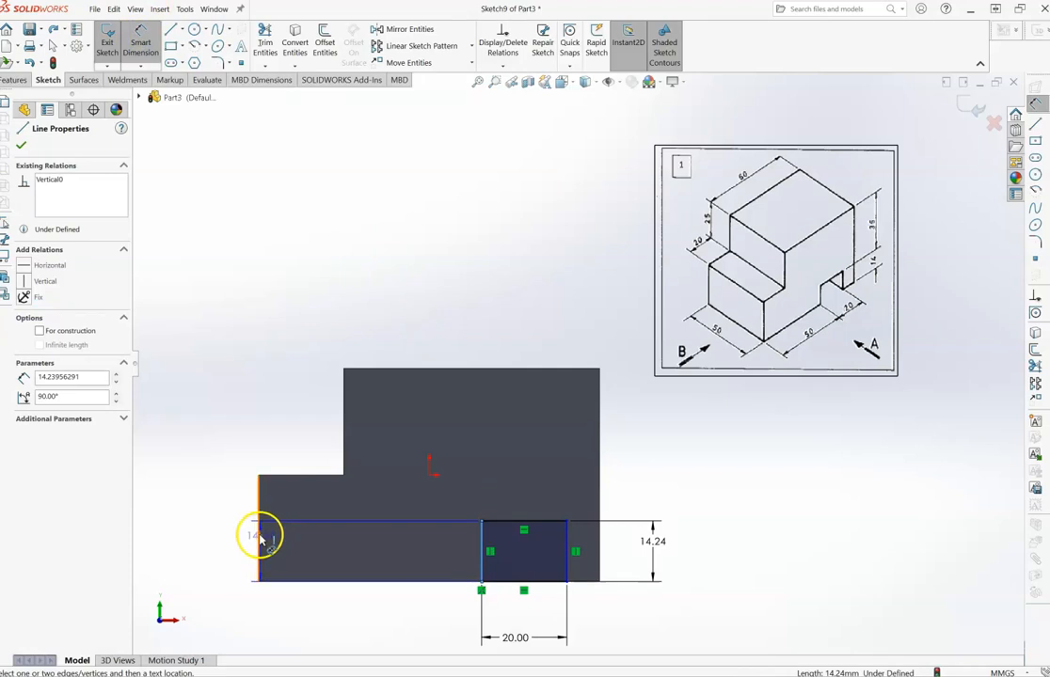
click(260, 539)
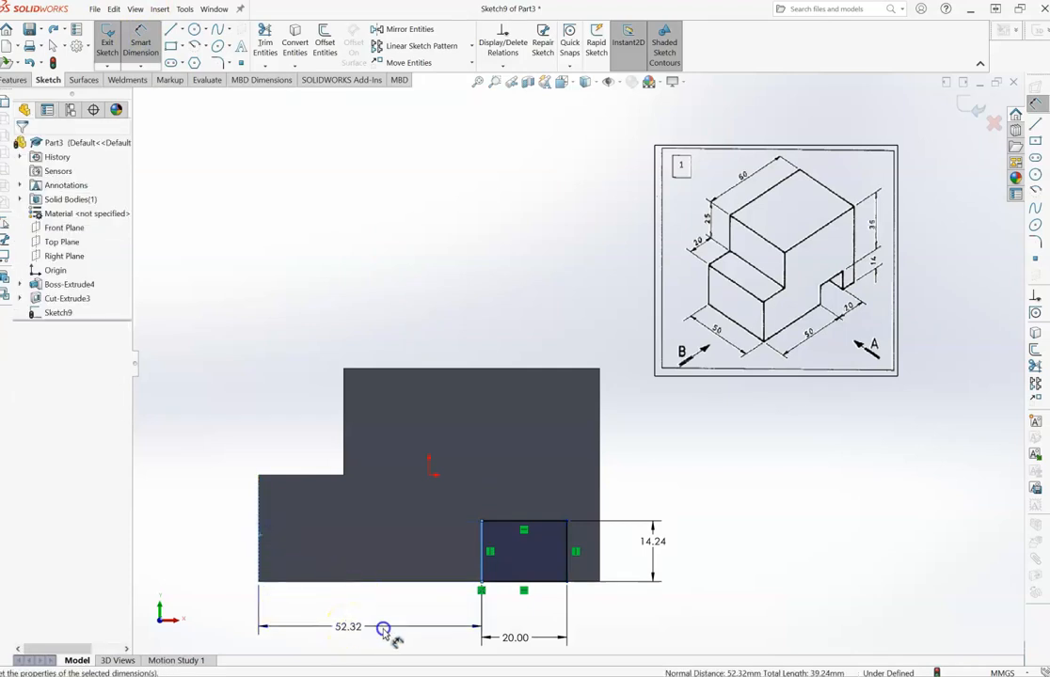
click(390, 630)
text(50)
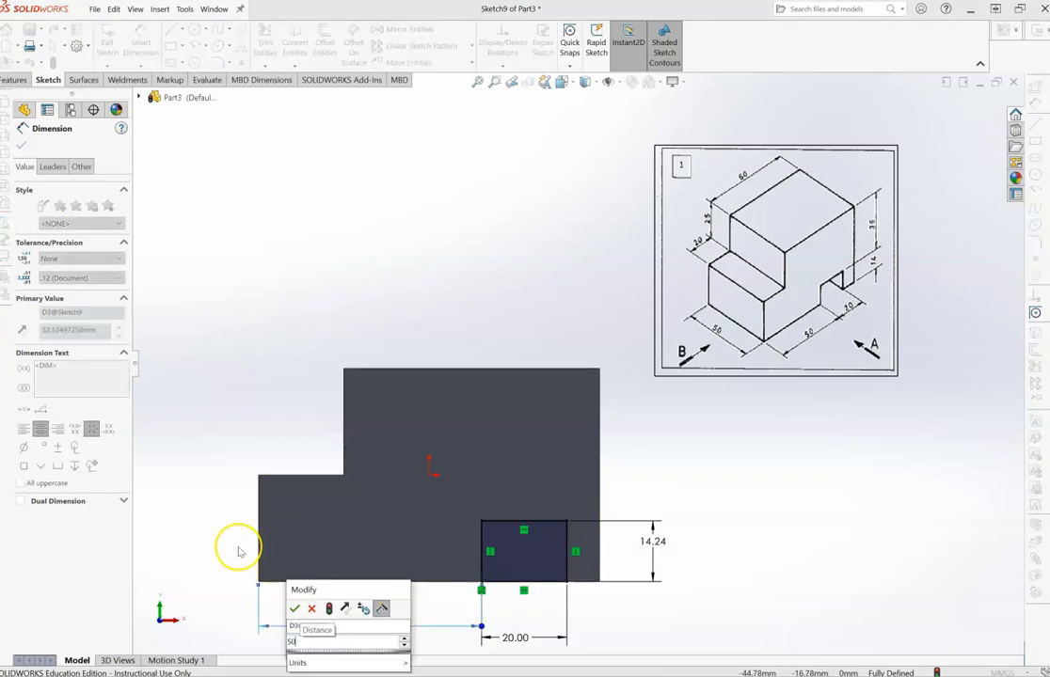
key(Return)
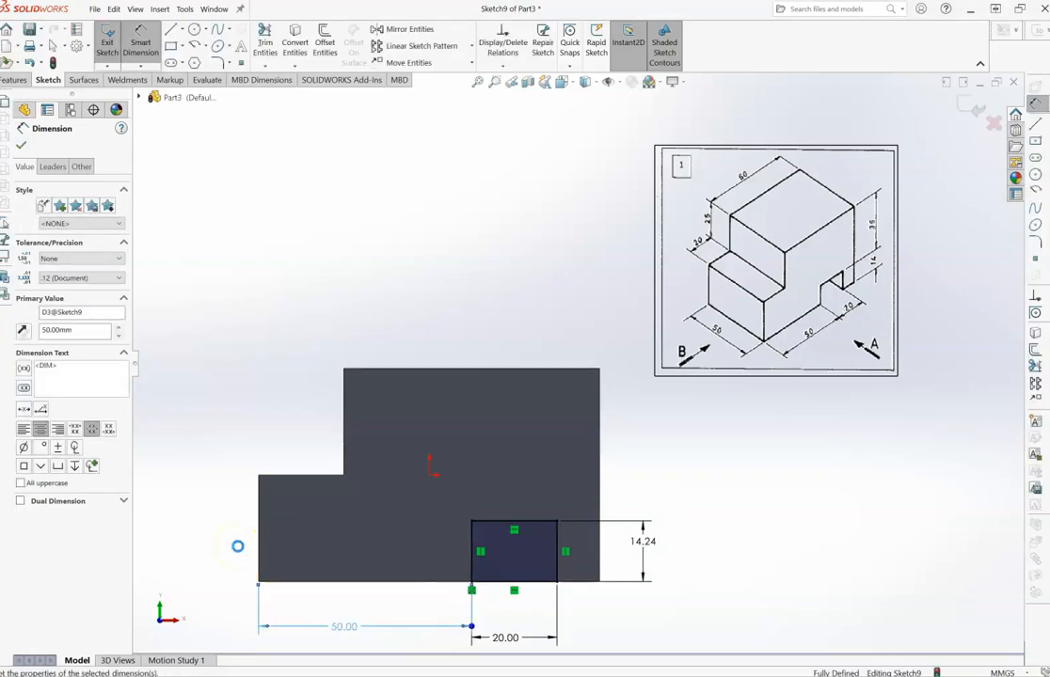
- Exit the sketch and cut the notch rectangle through the base as a Blind cut with a depth of 50 mm
click(107, 42)
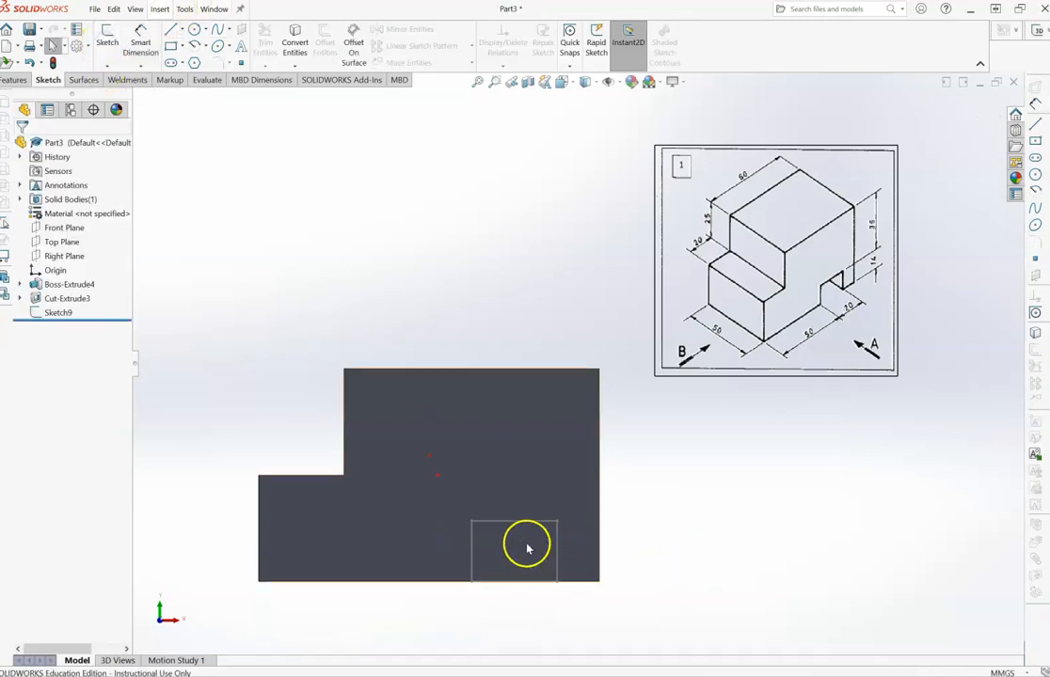
click(55, 313)
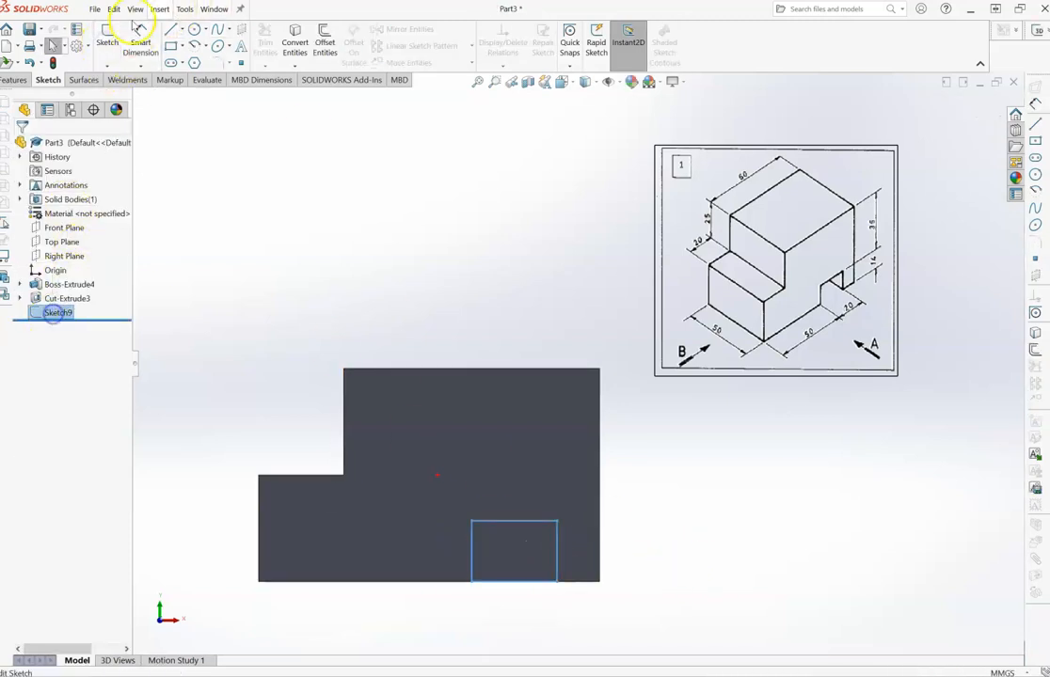
click(21, 79)
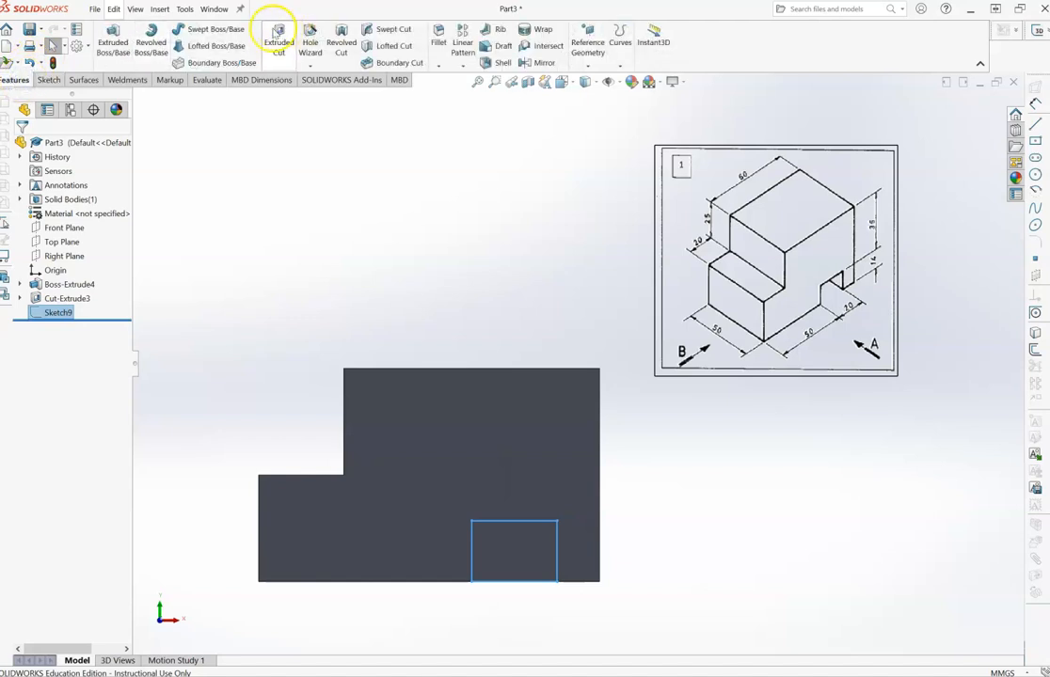
click(279, 35)
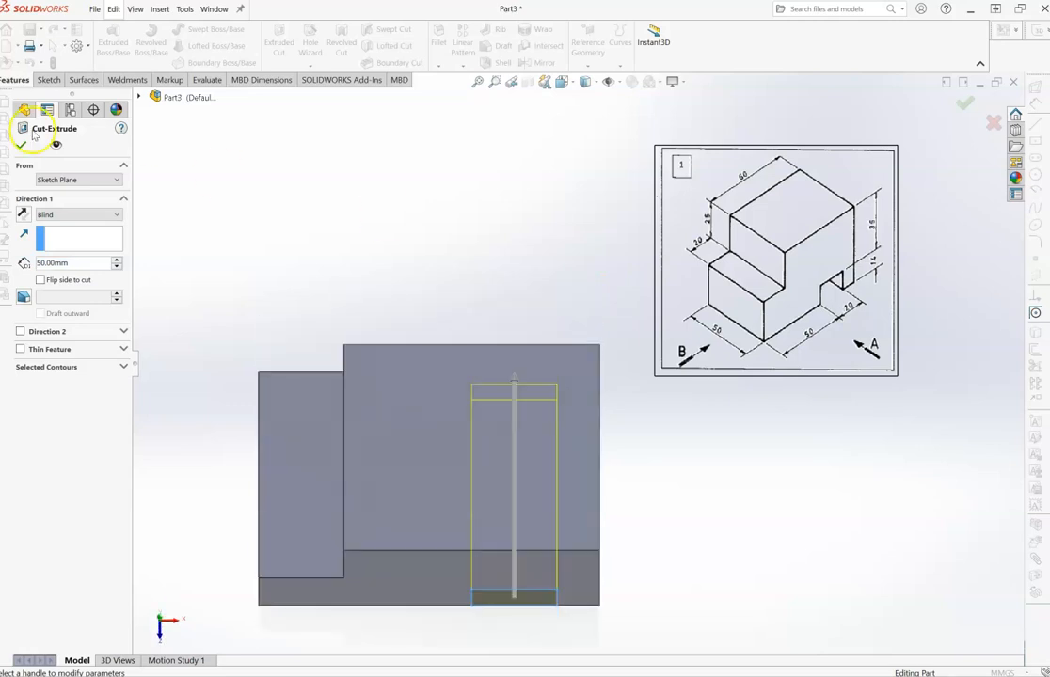
click(19, 145)
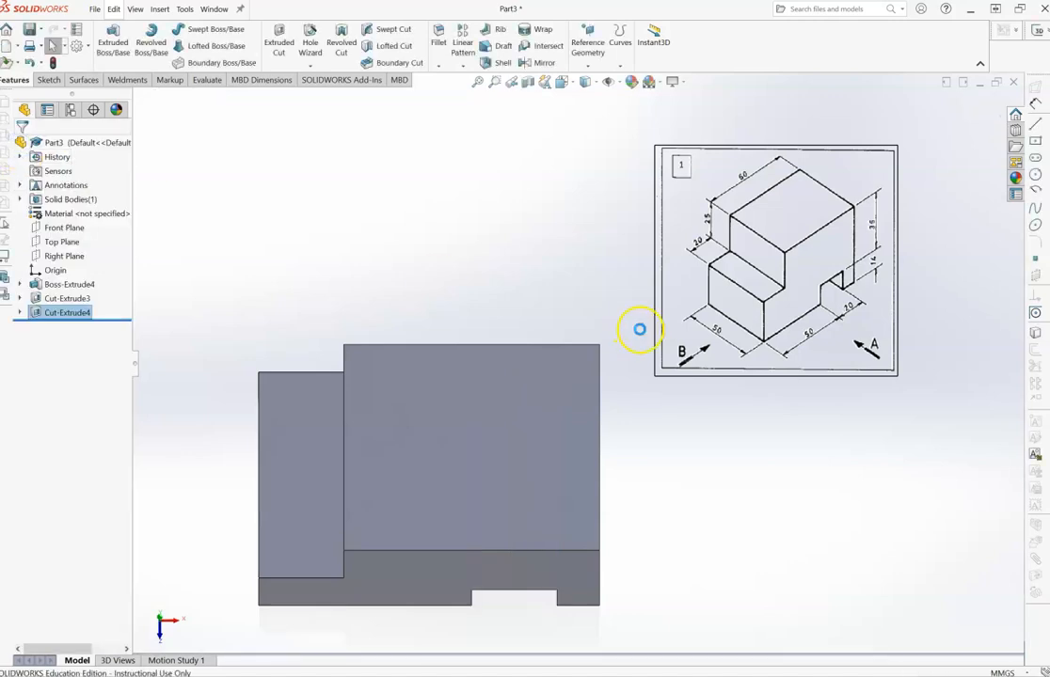
middle_drag(733, 494, 744, 420)
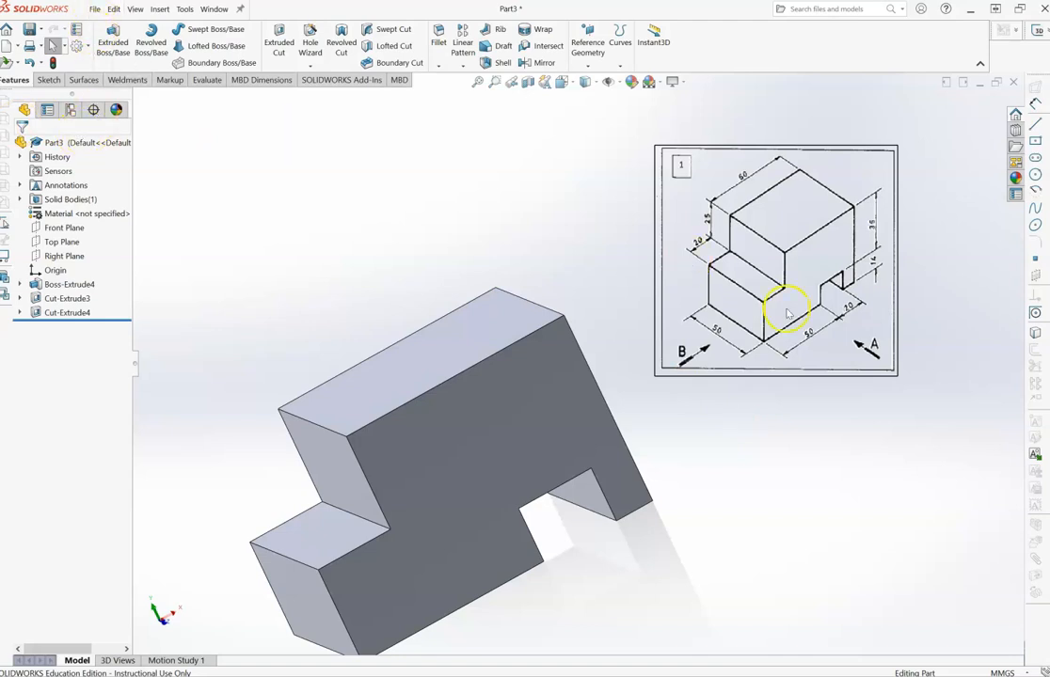